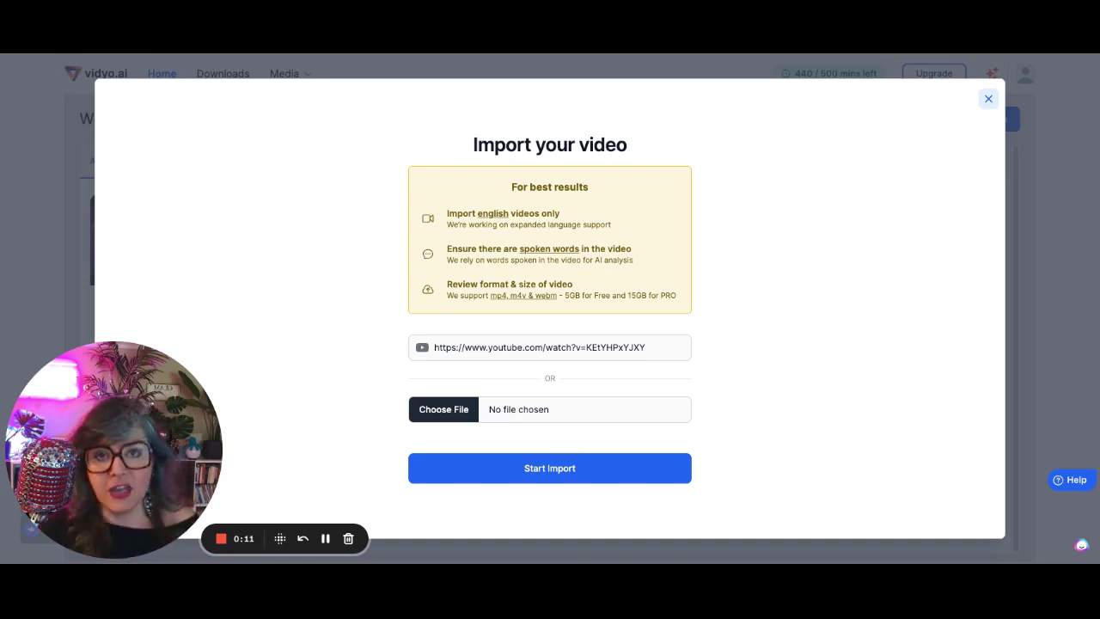
Start importing the YouTube video whose link is entered in the Import your video dialog
mouse_move(136, 461)
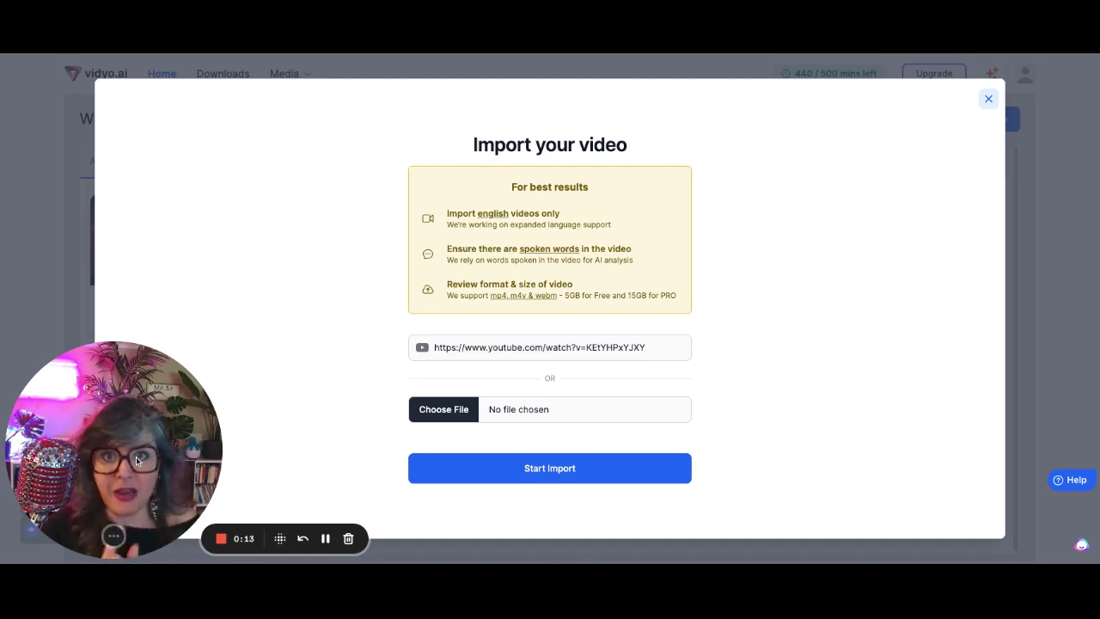
mouse_move(115, 537)
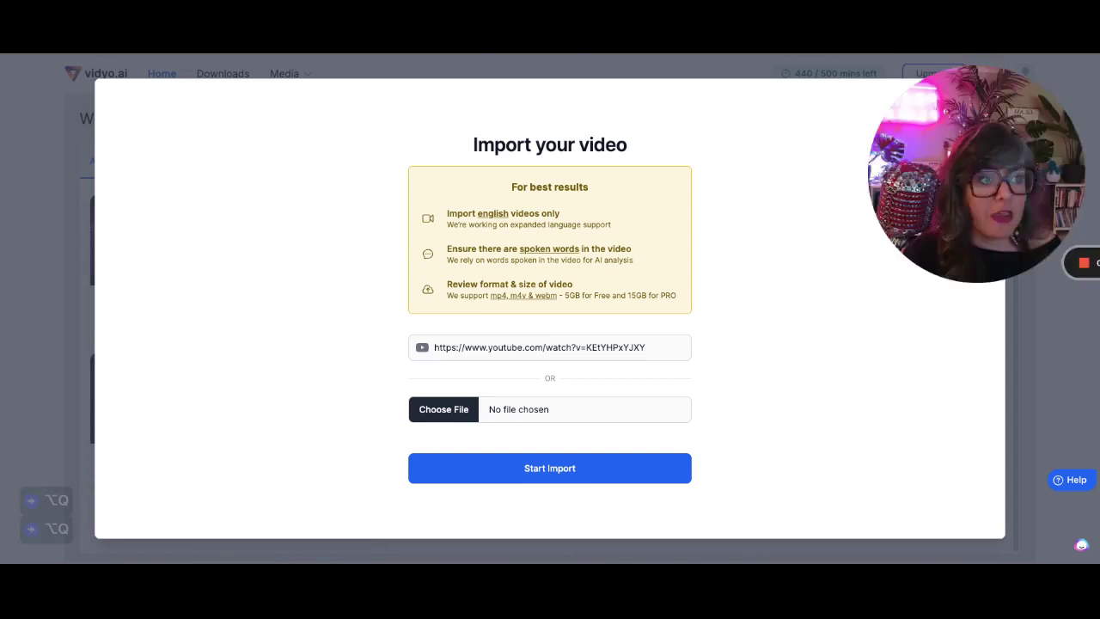
left_click(569, 475)
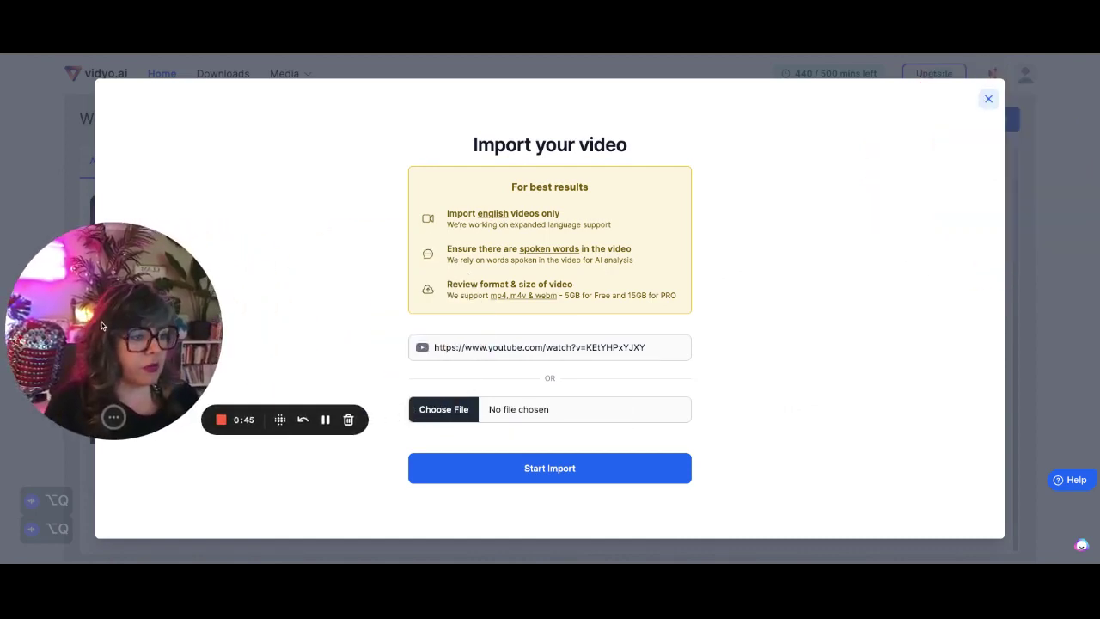
Confirm Portrait (9:16) clips, then deselect the first template and add another portrait template
left_click(538, 471)
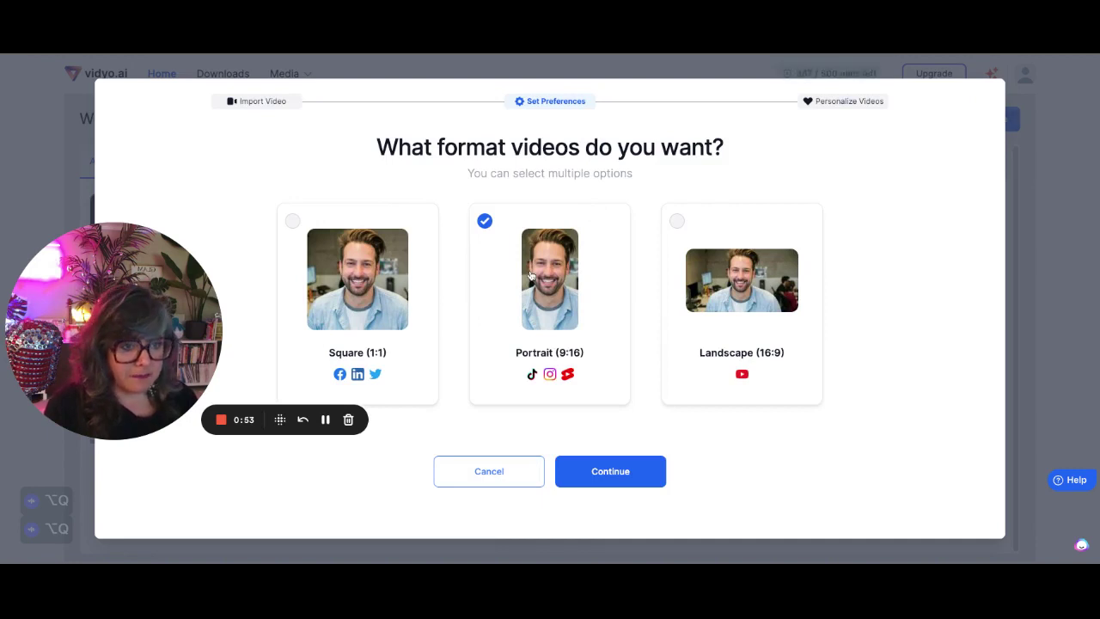
left_click(625, 485)
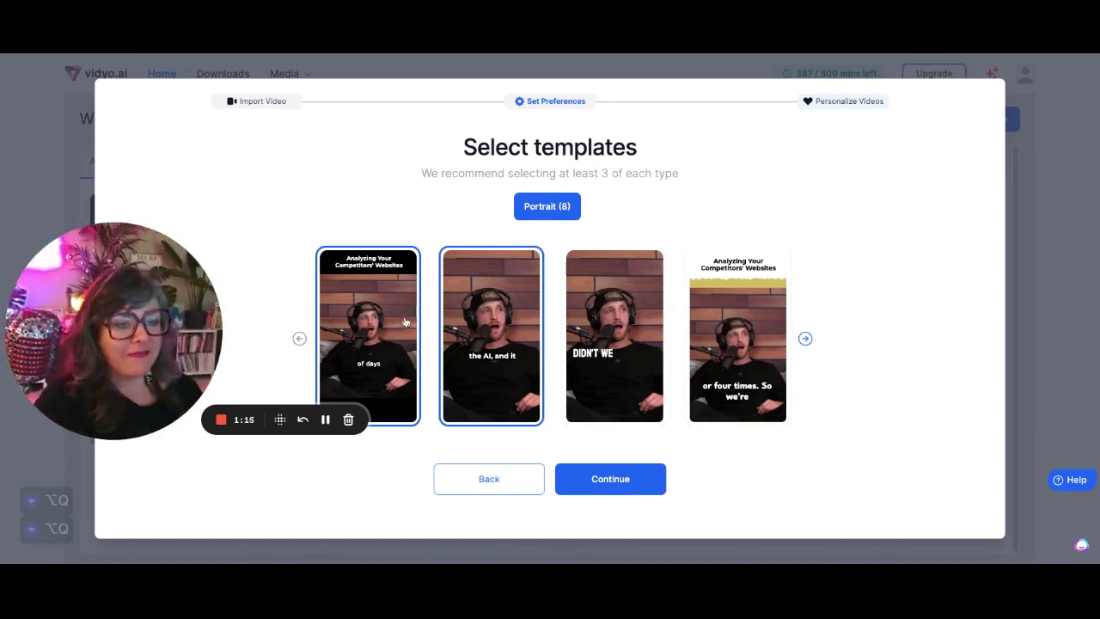
left_click(360, 291)
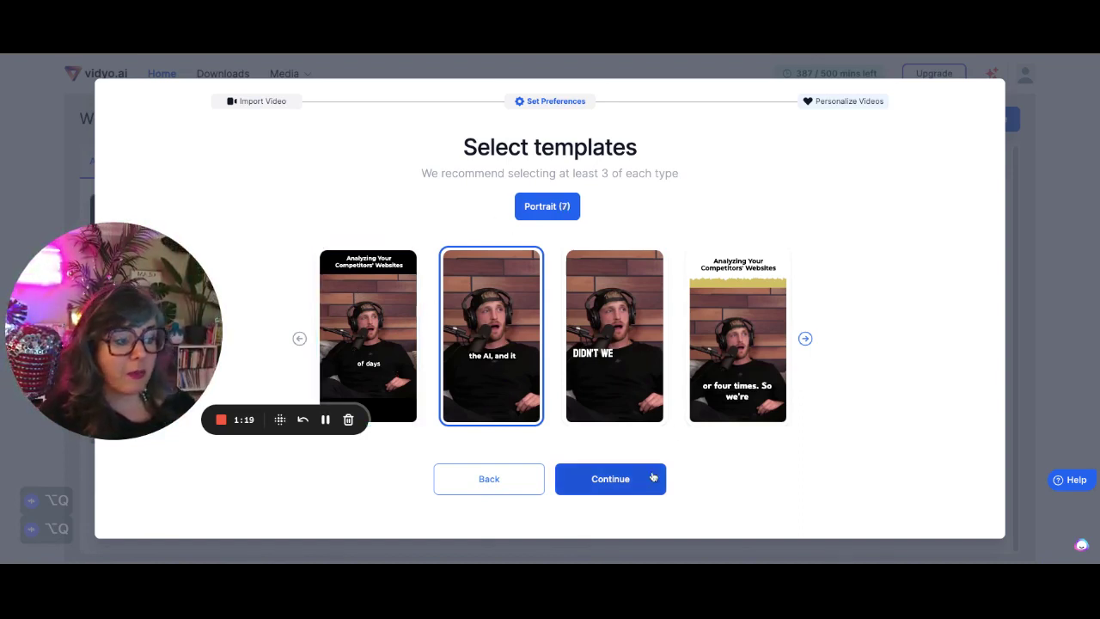
left_click(806, 338)
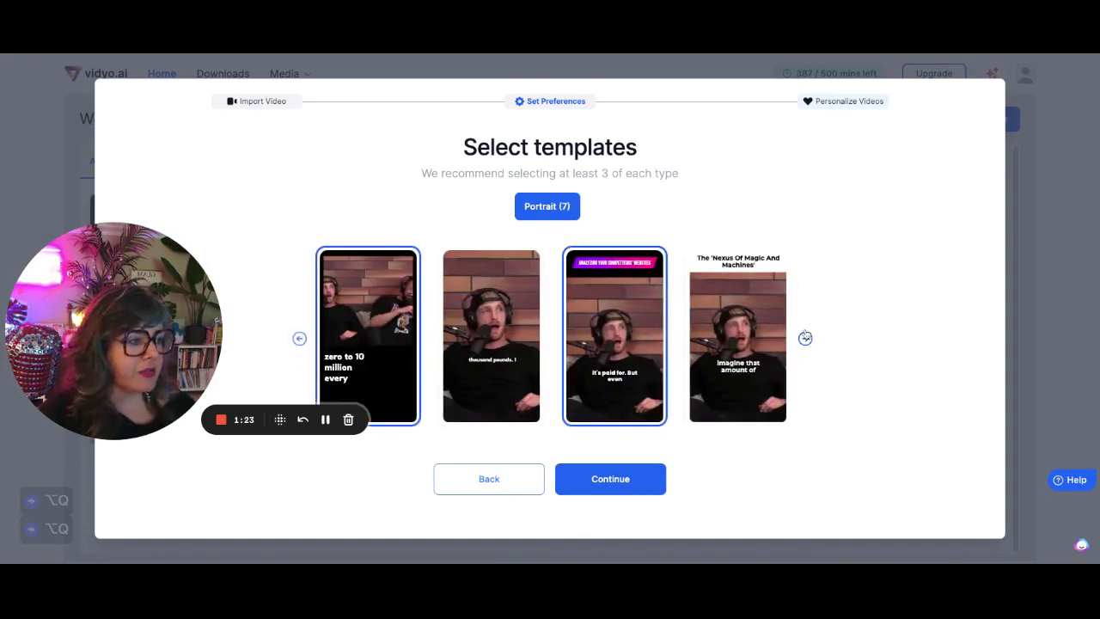
left_click(805, 338)
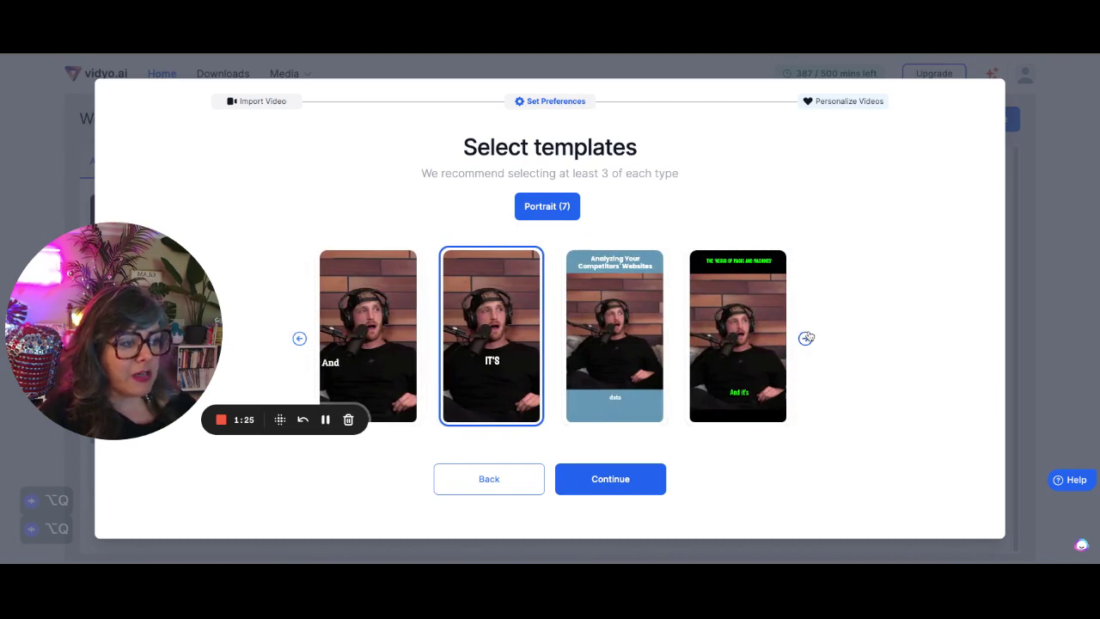
left_click(806, 337)
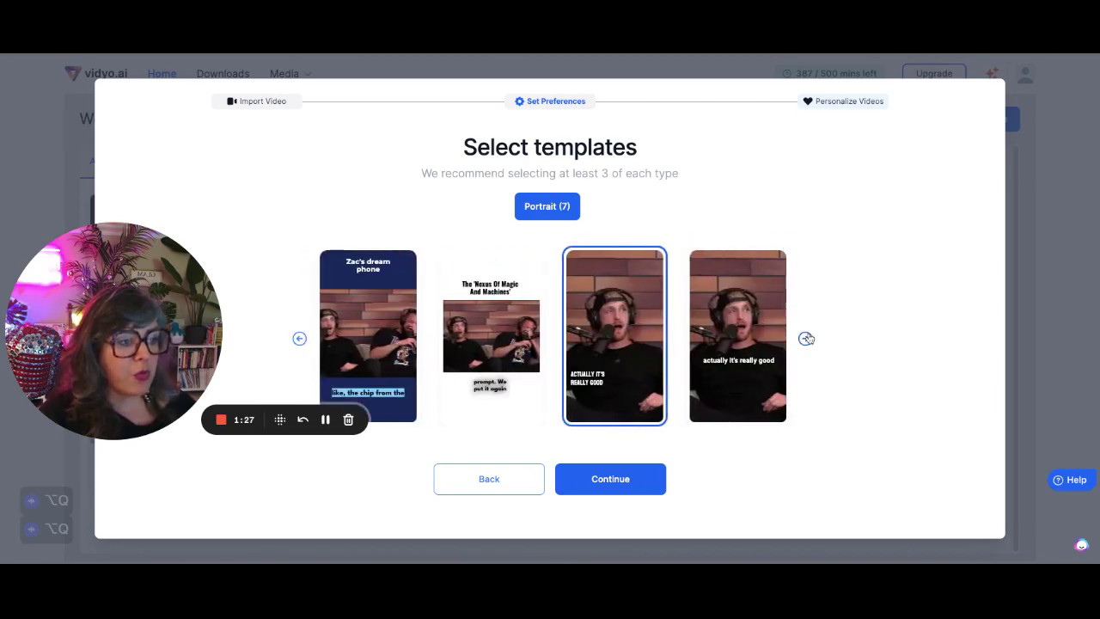
left_click(805, 338)
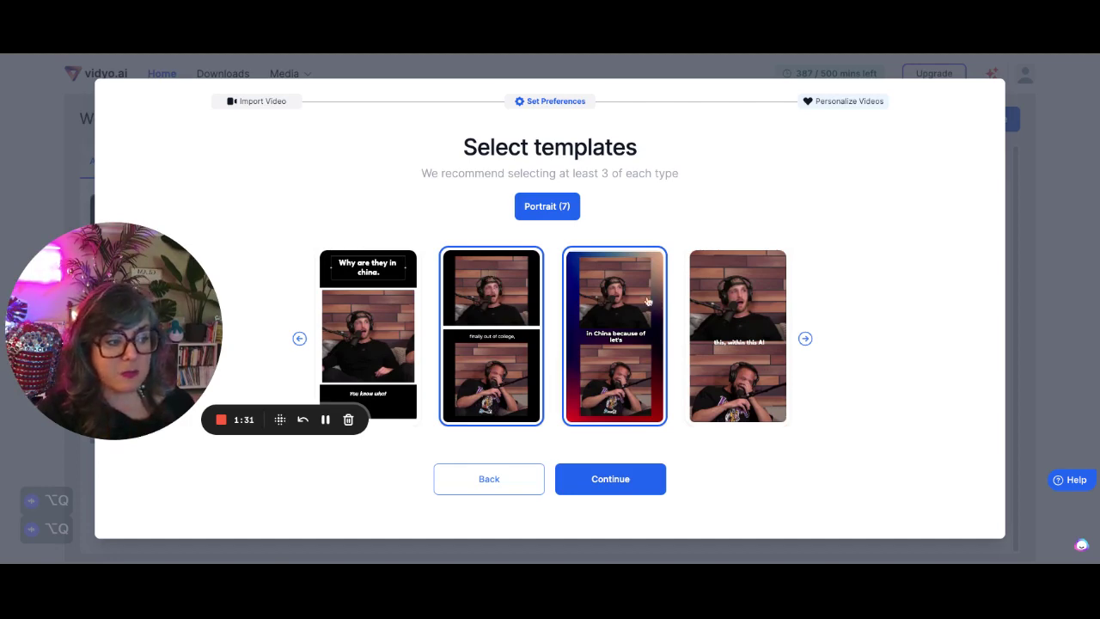
Finish the setup so the video starts processing, and return to the dashboard
left_click(613, 481)
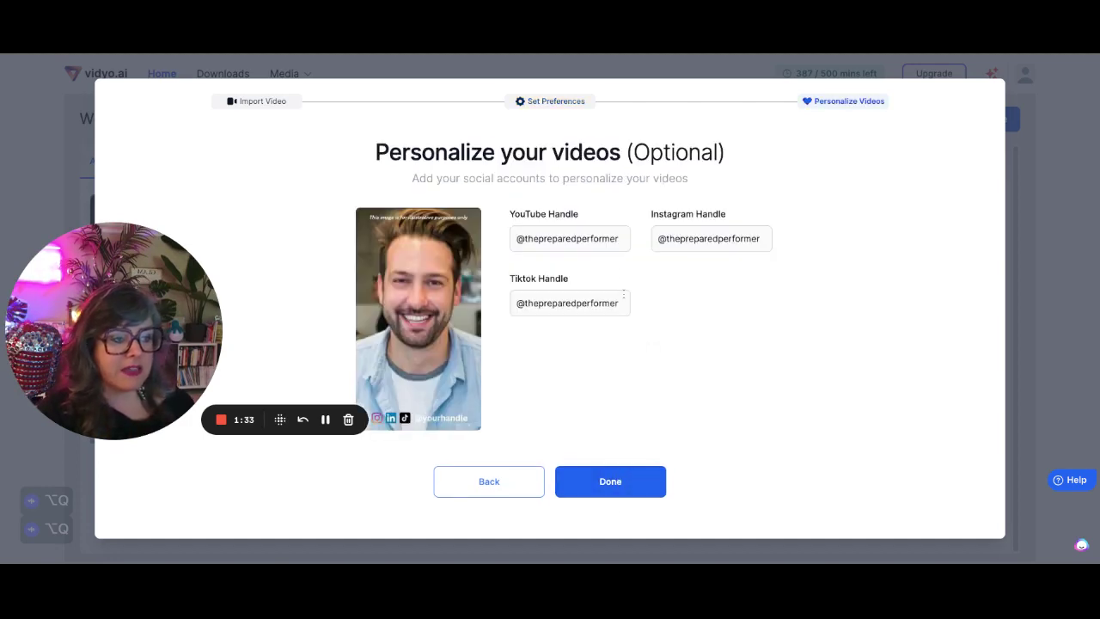
left_click(636, 478)
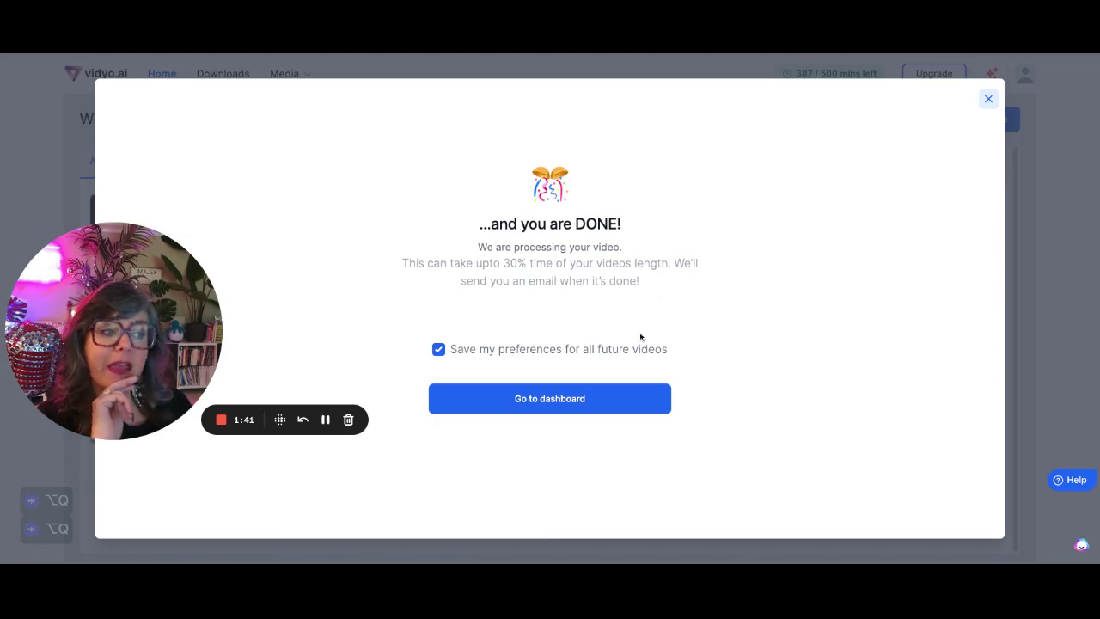
left_click(565, 398)
Open the generated clips of the Creating Content video from the dashboard
left_click_drag(137, 322, 877, 427)
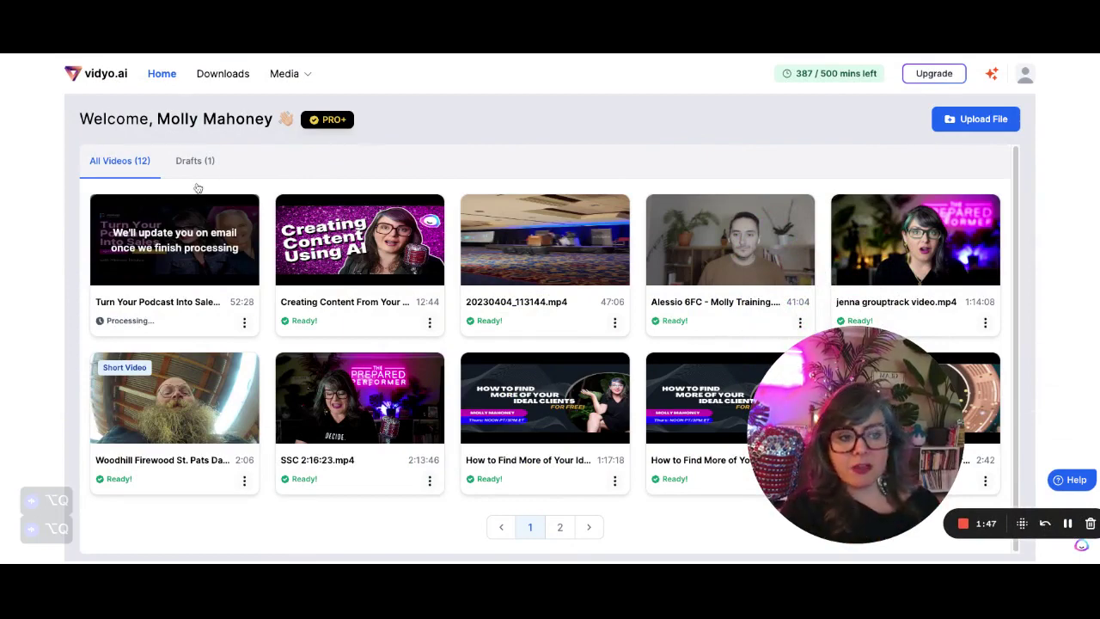
mouse_move(363, 254)
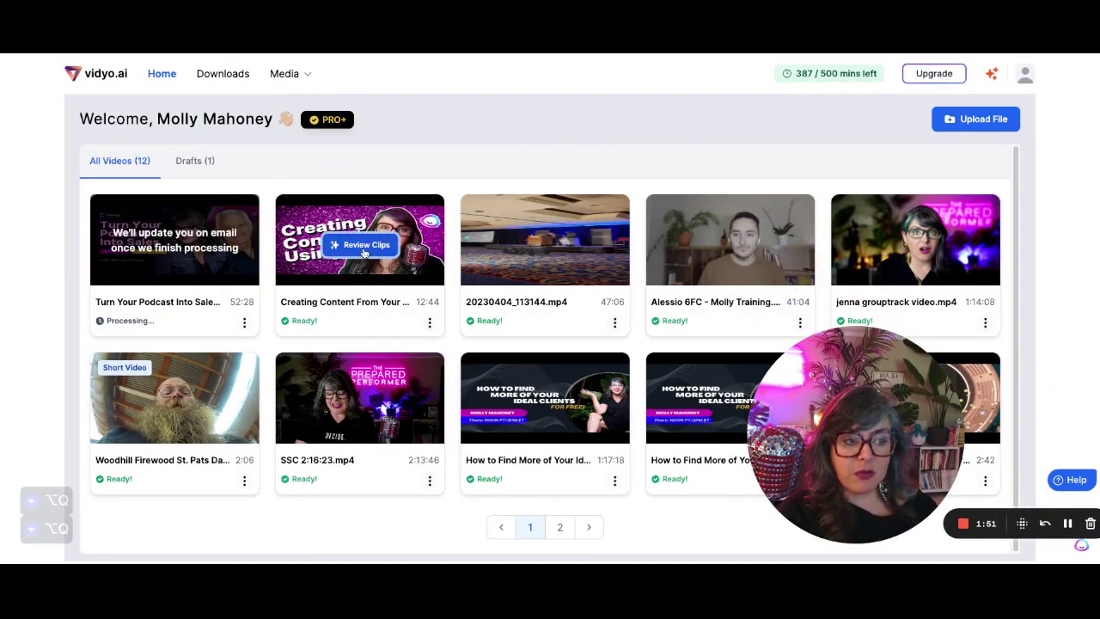
left_click(363, 249)
key("alt+q")
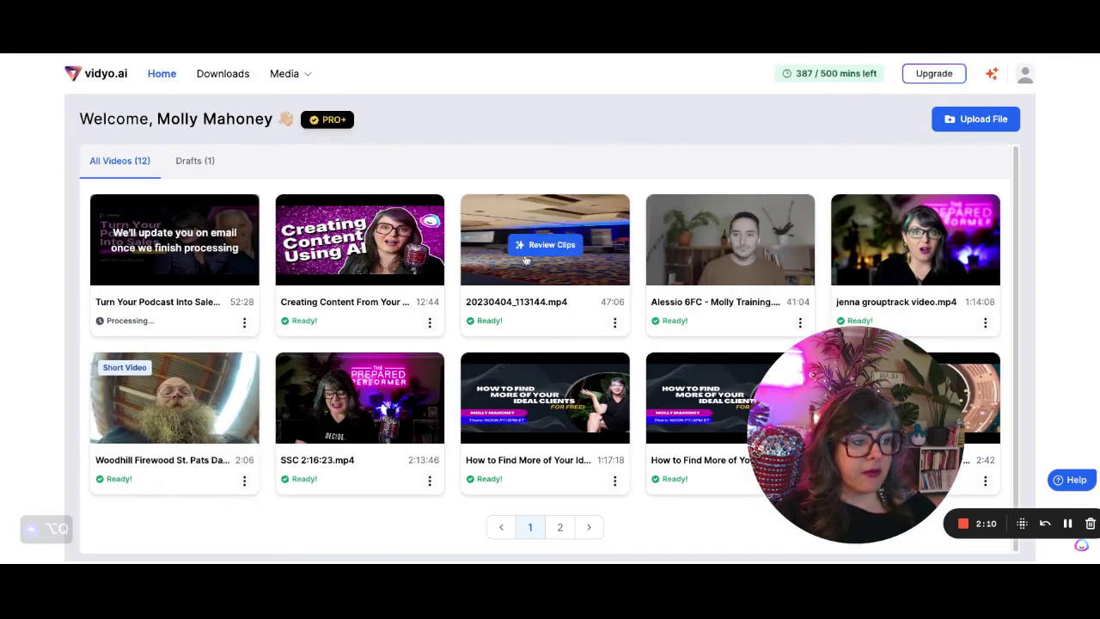
Open the 20230404_113144 recording's clips and scroll through its reel clips
left_click(531, 243)
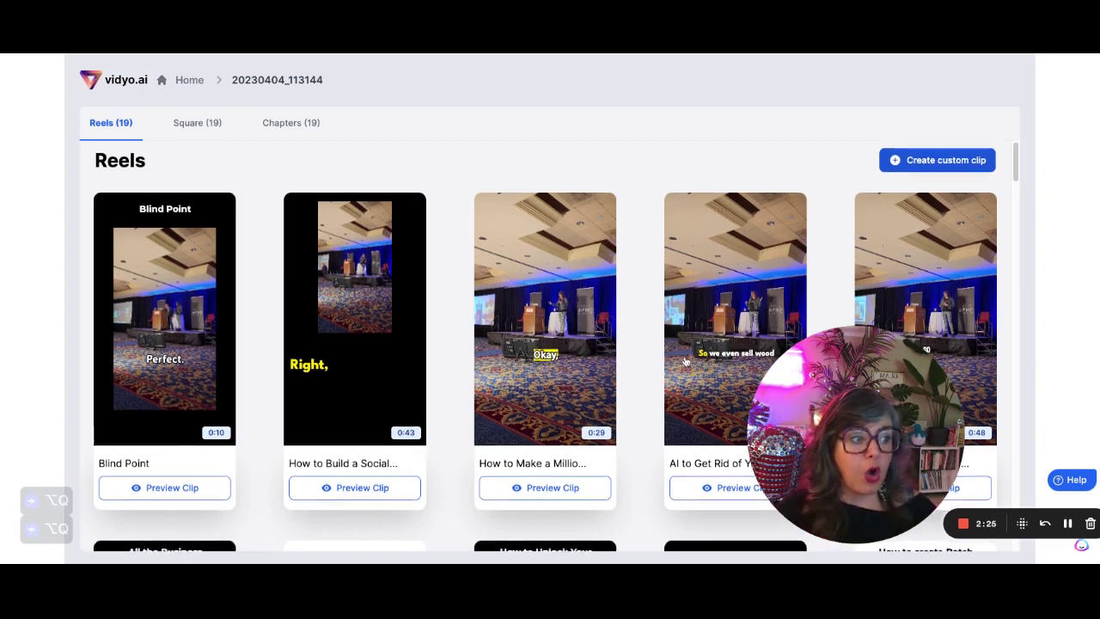
scroll(686, 364, "down", 5)
scroll(686, 364, "down", 10)
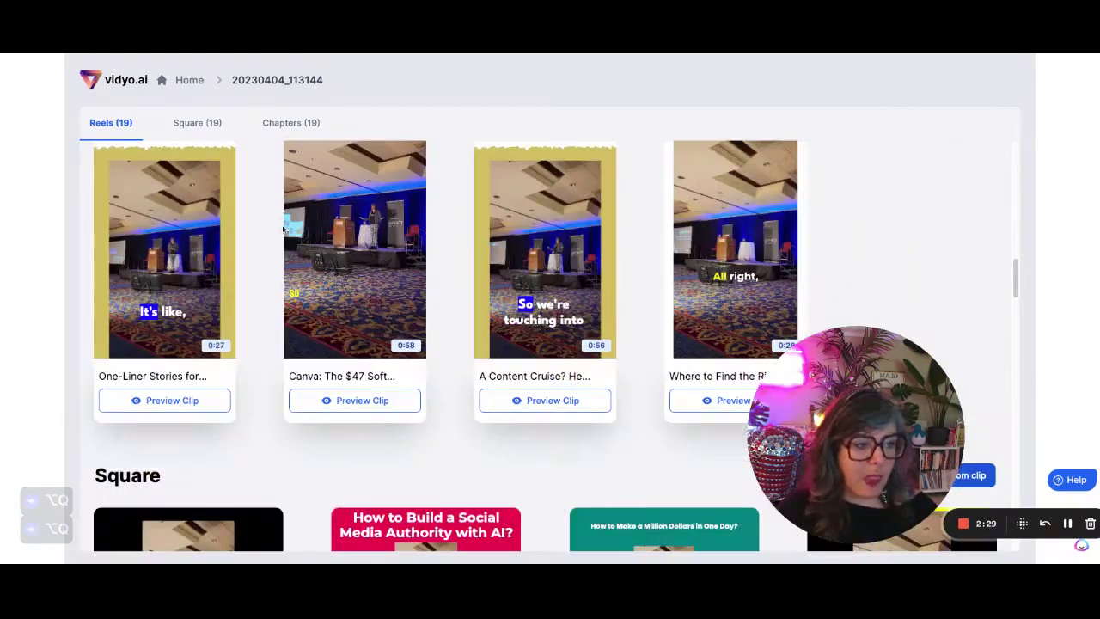
scroll(383, 289, "up", 2)
scroll(383, 289, "down", 3)
scroll(383, 289, "up", 2)
scroll(384, 289, "down", 4)
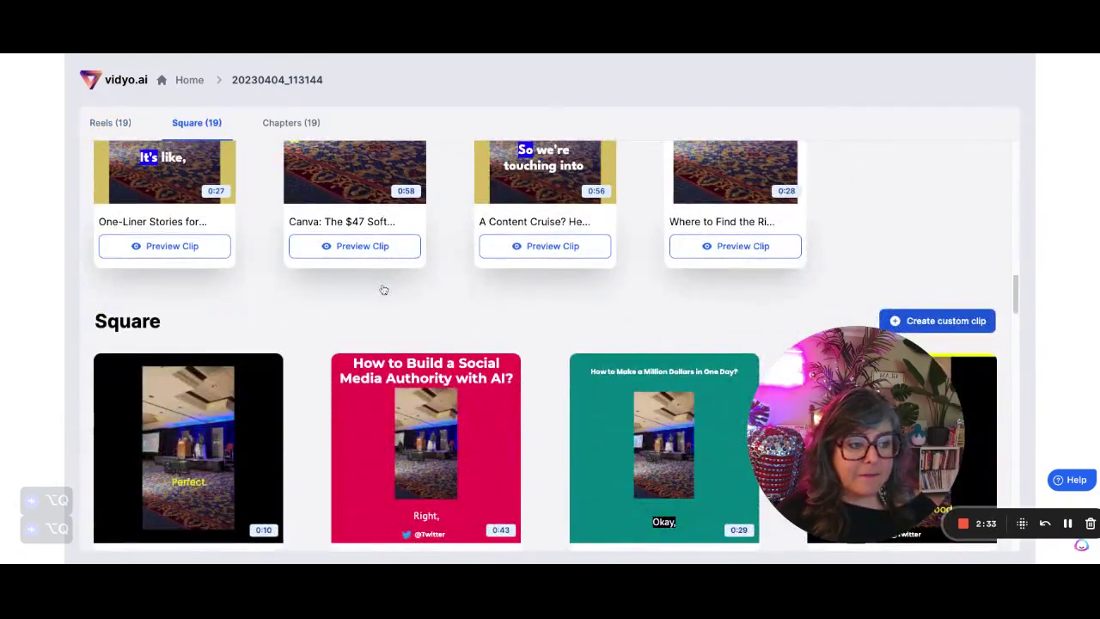
scroll(383, 287, "down", 5)
scroll(383, 288, "up", 1)
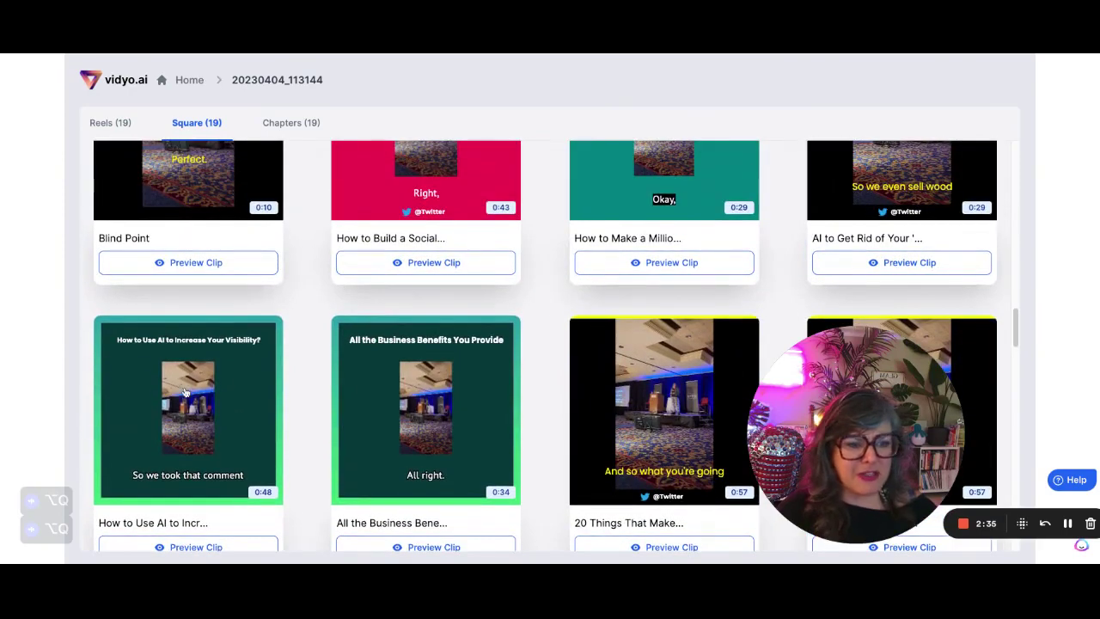
scroll(491, 369, "down", 4)
scroll(467, 349, "up", 7)
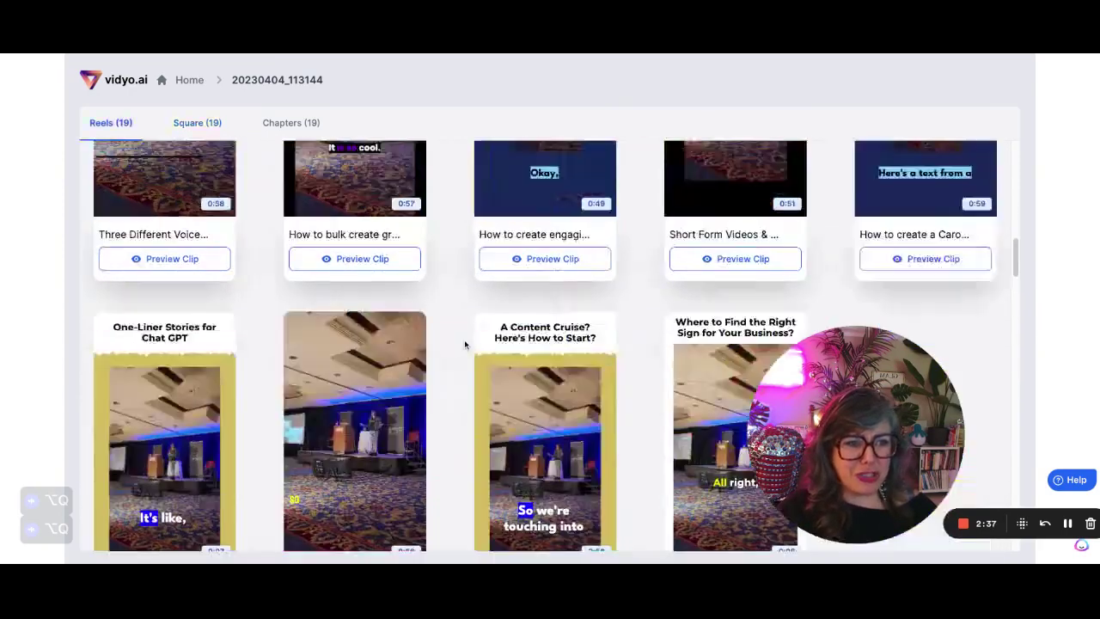
scroll(464, 340, "down", 8)
scroll(183, 129, "down", 3)
Browse the Square and Chapters clip formats, then return to the Reels
left_click(183, 129)
scroll(293, 126, "down", 2)
left_click(292, 127)
scroll(706, 274, "down", 1)
scroll(707, 273, "down", 3)
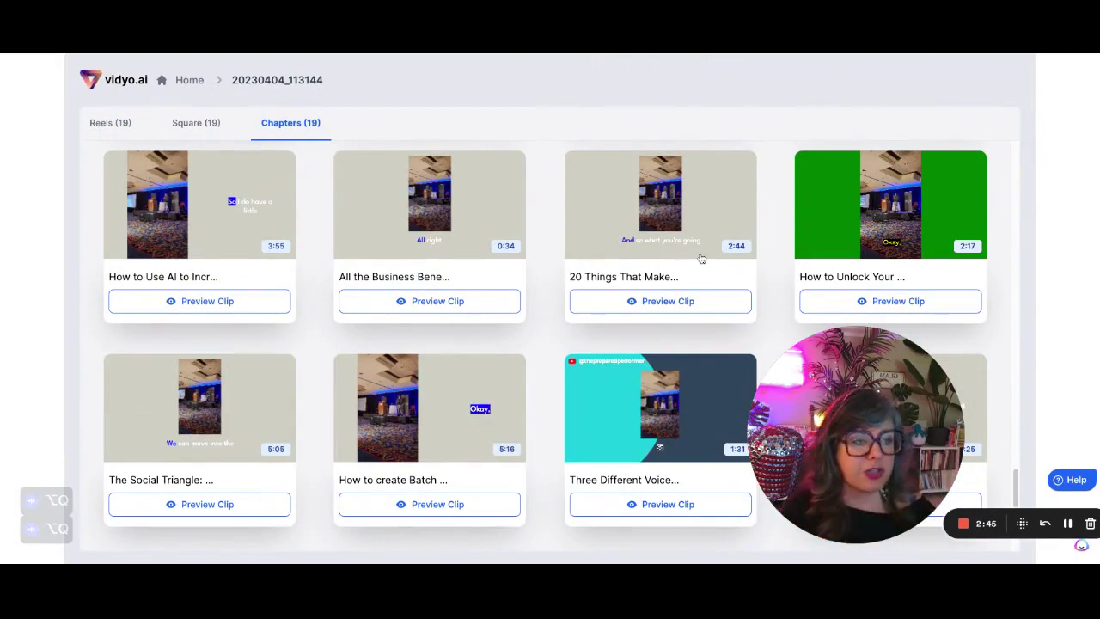
left_click(114, 122)
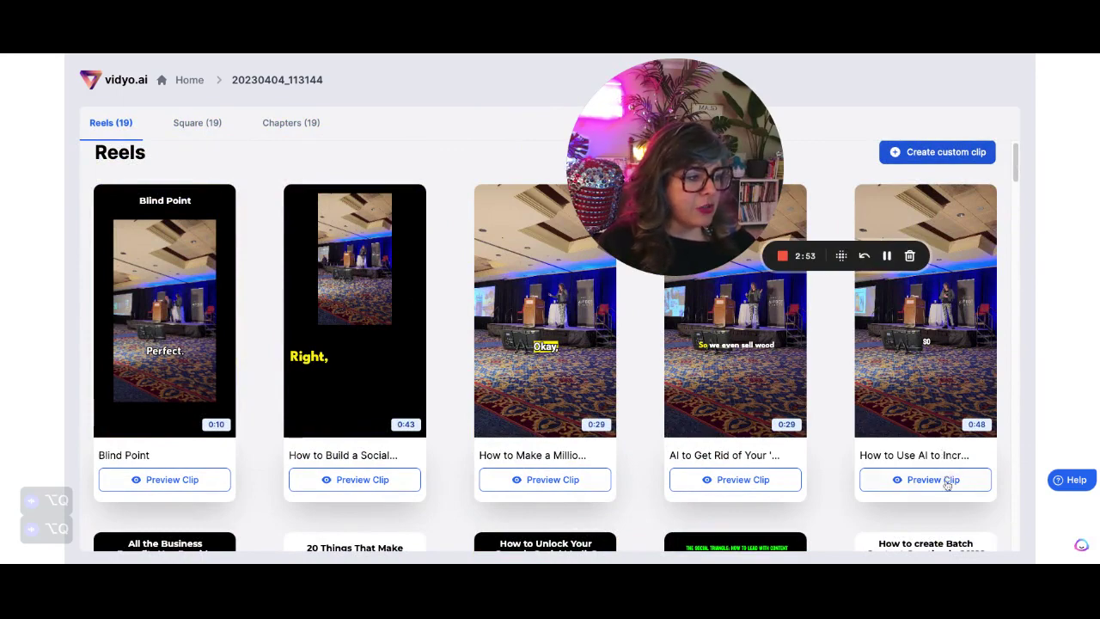
Preview the How to Use AI clip, review its transcript, and open it in the editor
left_click(947, 484)
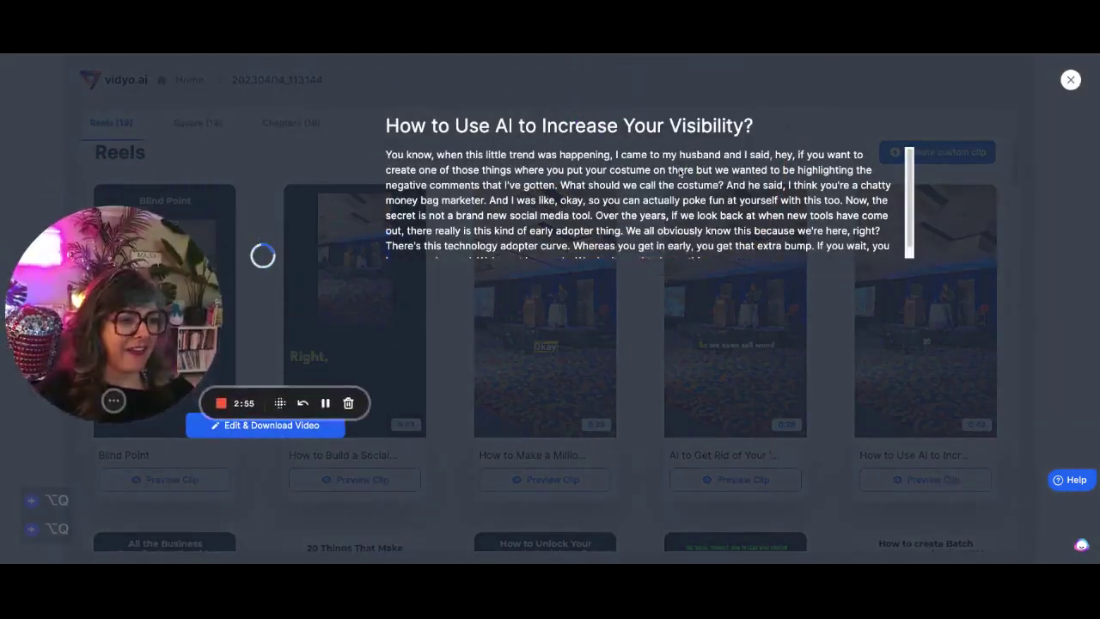
key("Escape")
left_click(926, 482)
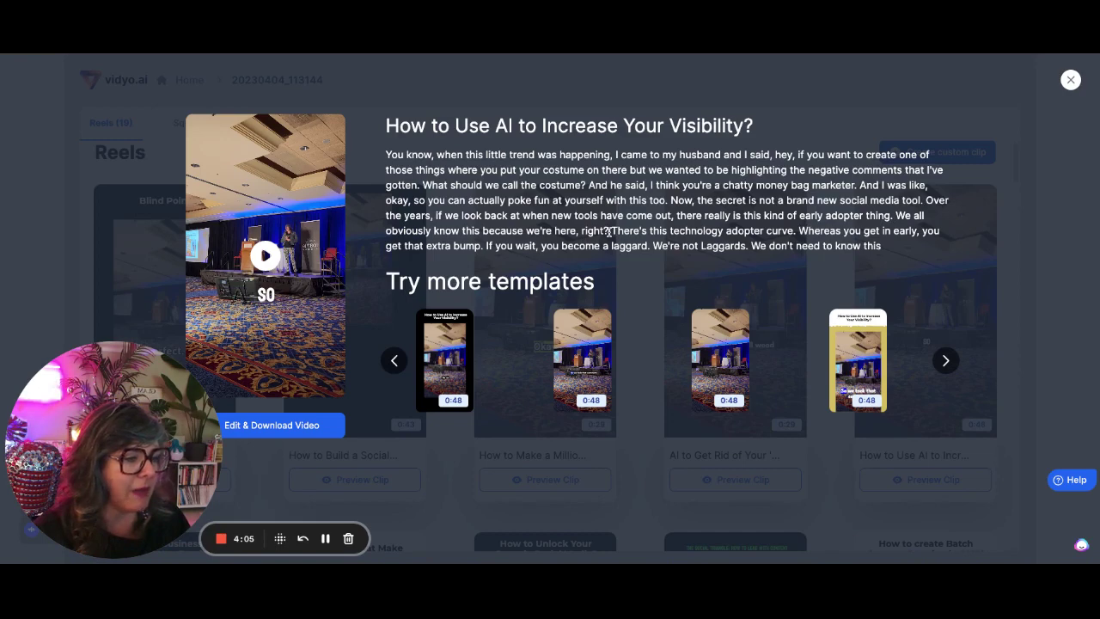
left_click_drag(612, 229, 881, 245)
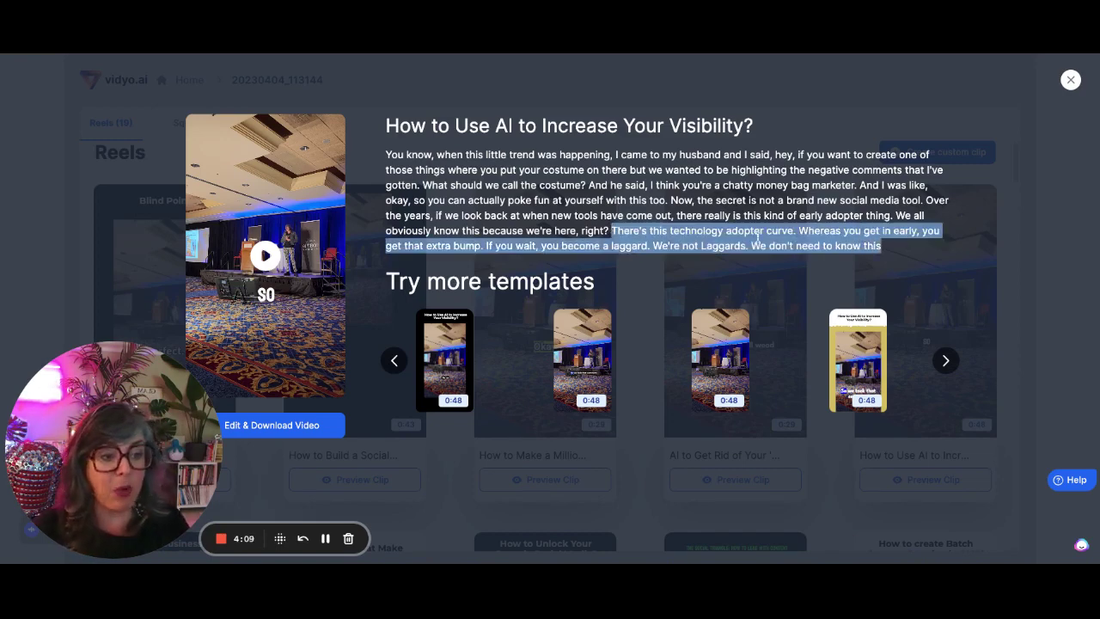
left_click_drag(90, 460, 870, 465)
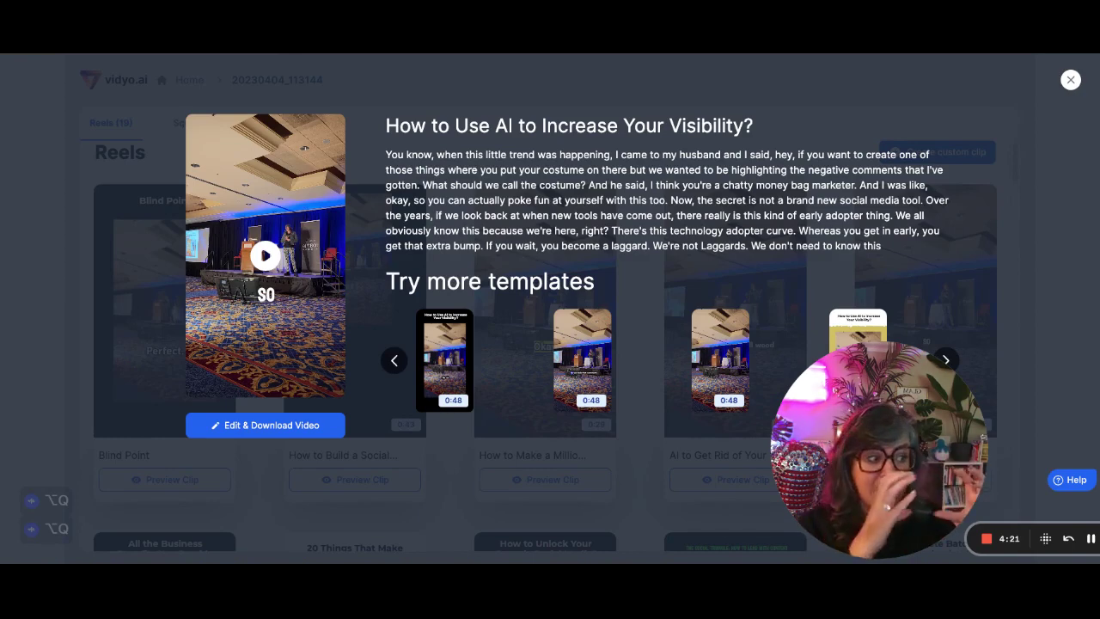
left_click(268, 425)
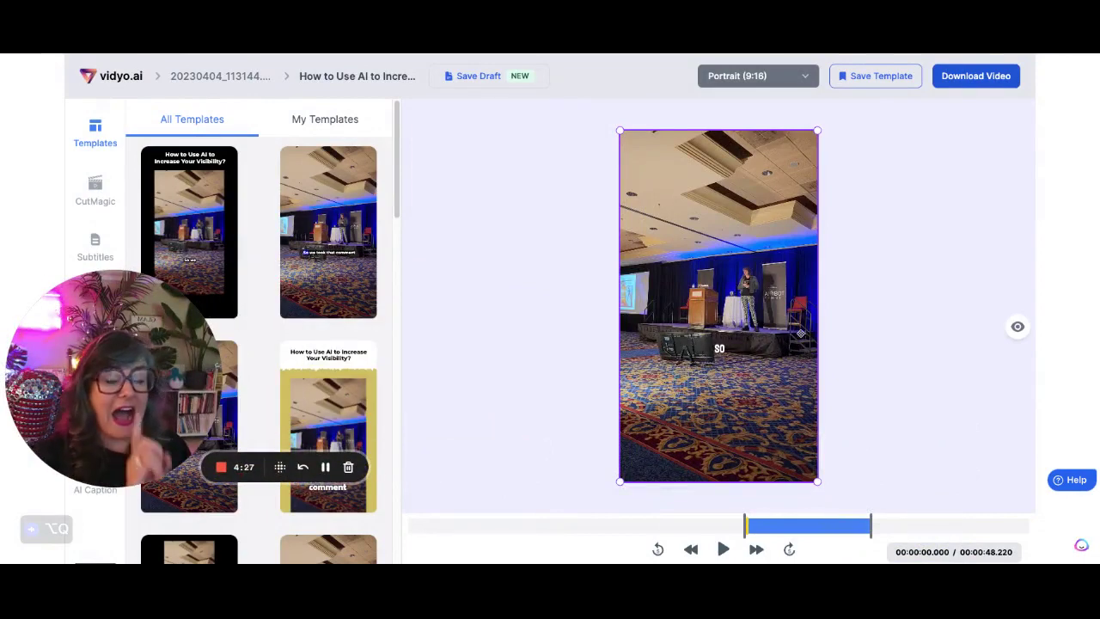
Give the subtitles the 'Highlight the background' style in magenta C20AAF, and list the subtitle lines
key("alt+q")
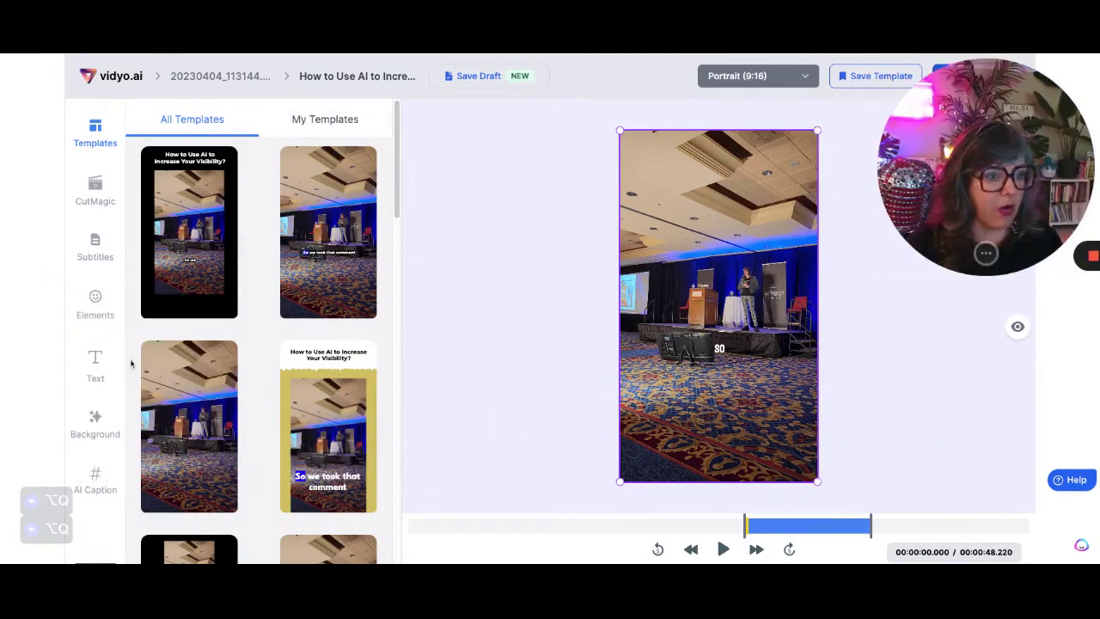
left_click(96, 253)
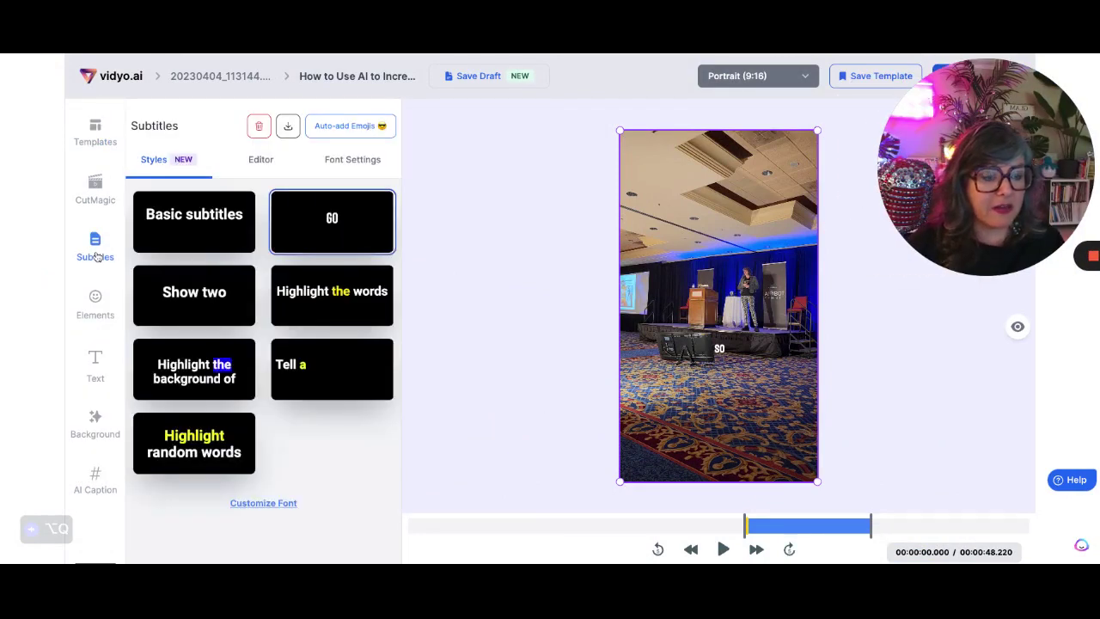
key("alt+q")
left_click(199, 361)
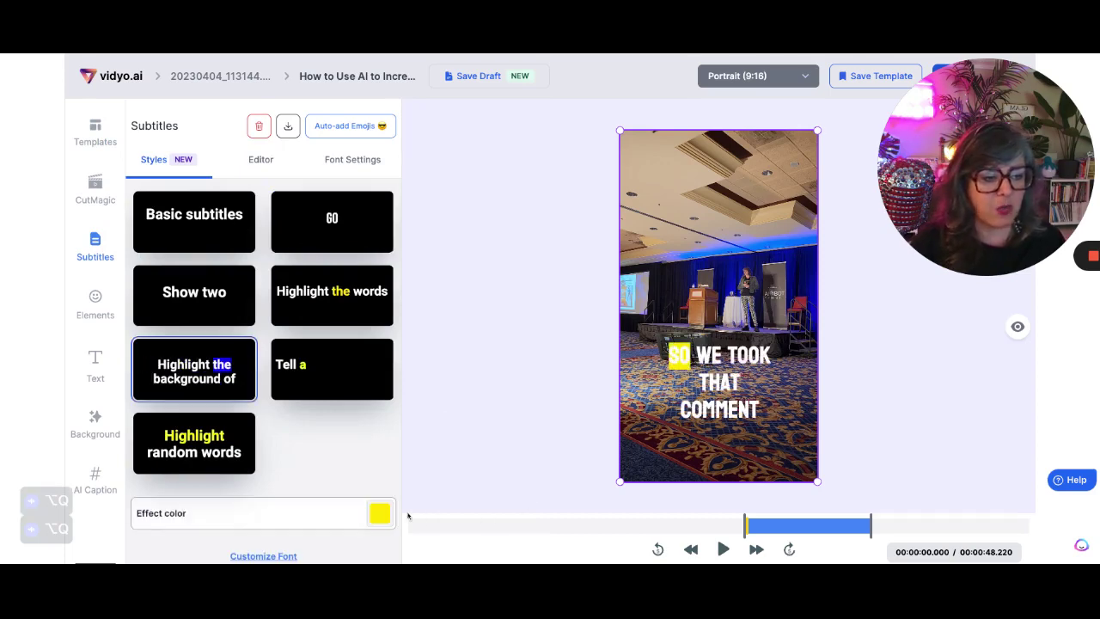
left_click(381, 516)
left_click(269, 308)
left_click(190, 308)
left_click(474, 317)
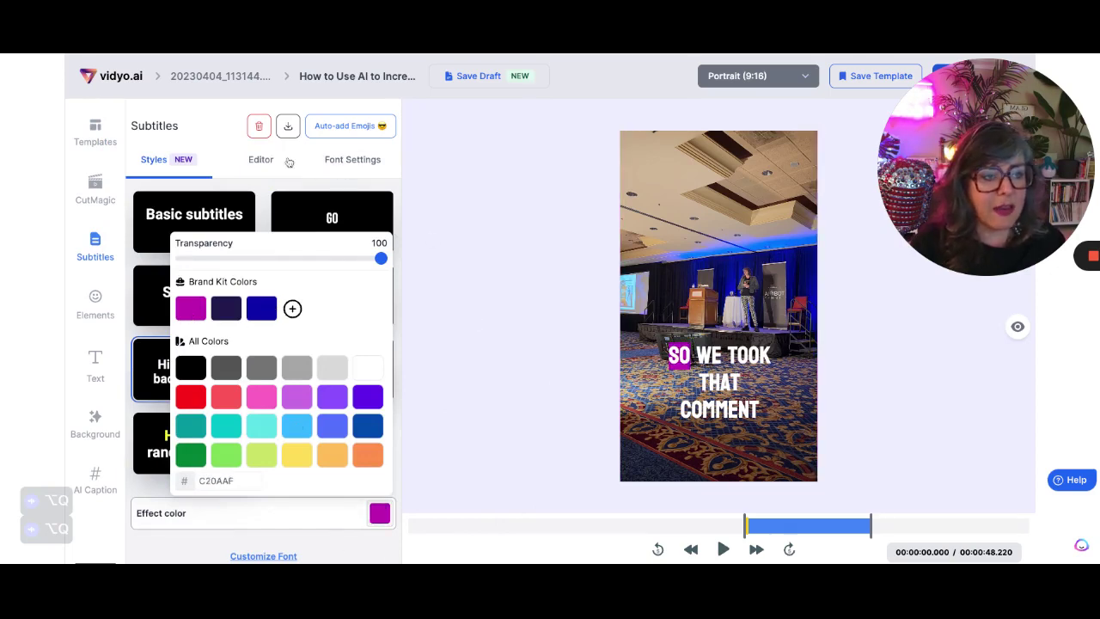
left_click(260, 162)
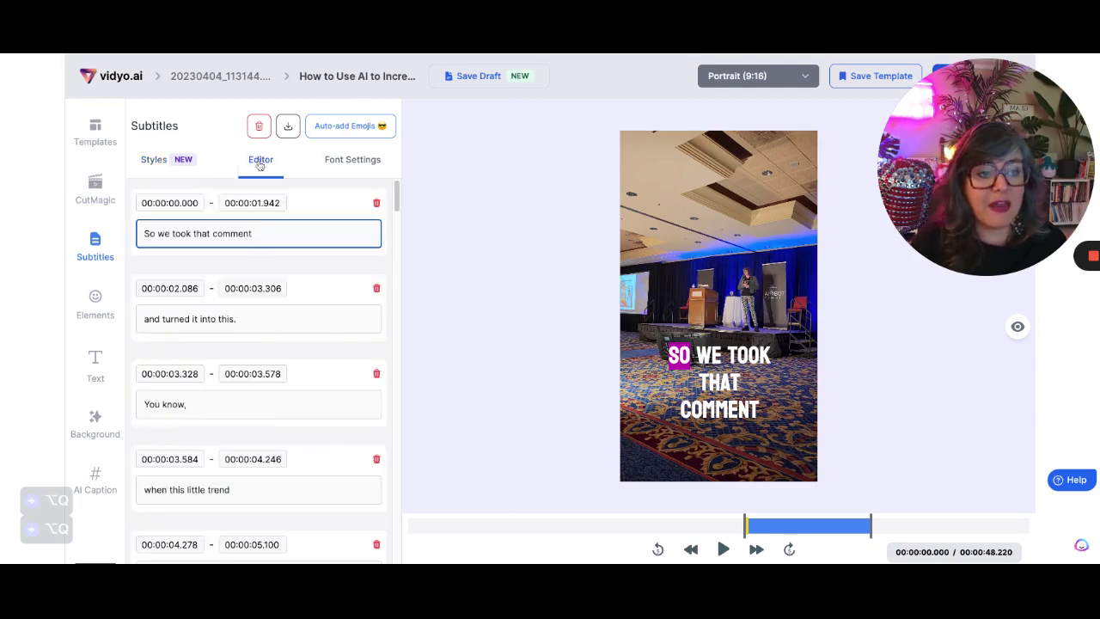
Scroll the subtitle list and trim several seconds off the clip's start
scroll(265, 262, "down", 15)
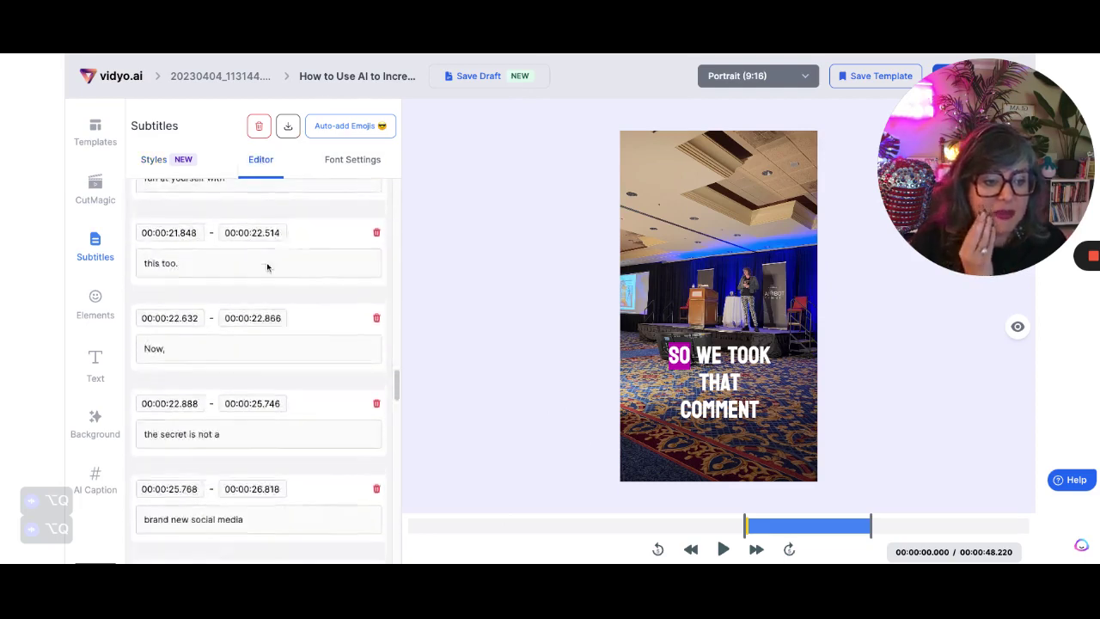
scroll(267, 267, "down", 15)
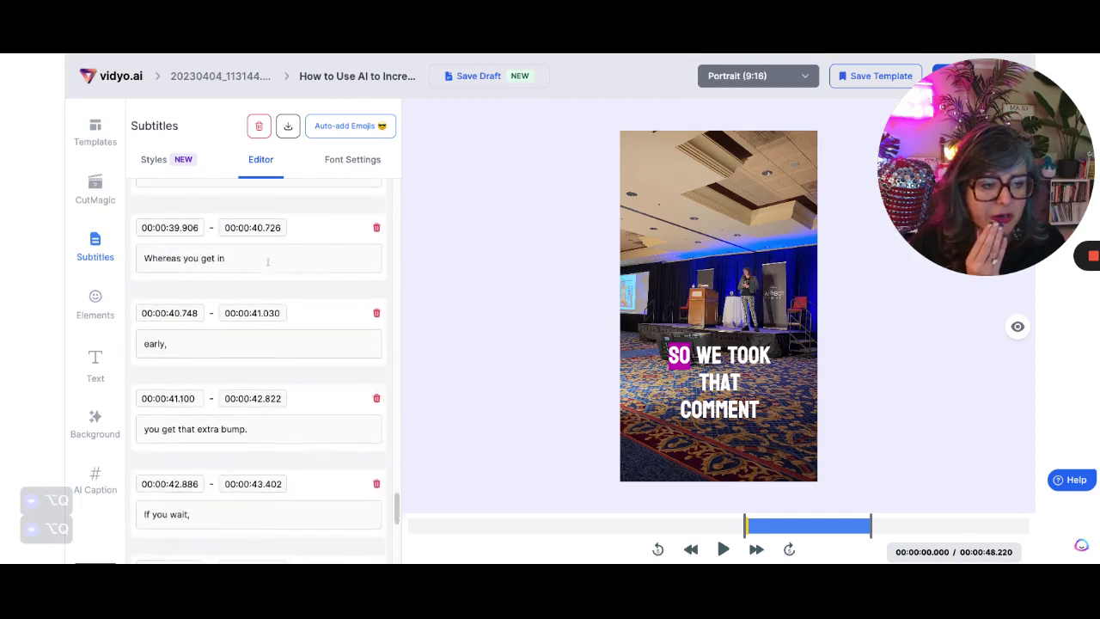
scroll(268, 262, "down", 10)
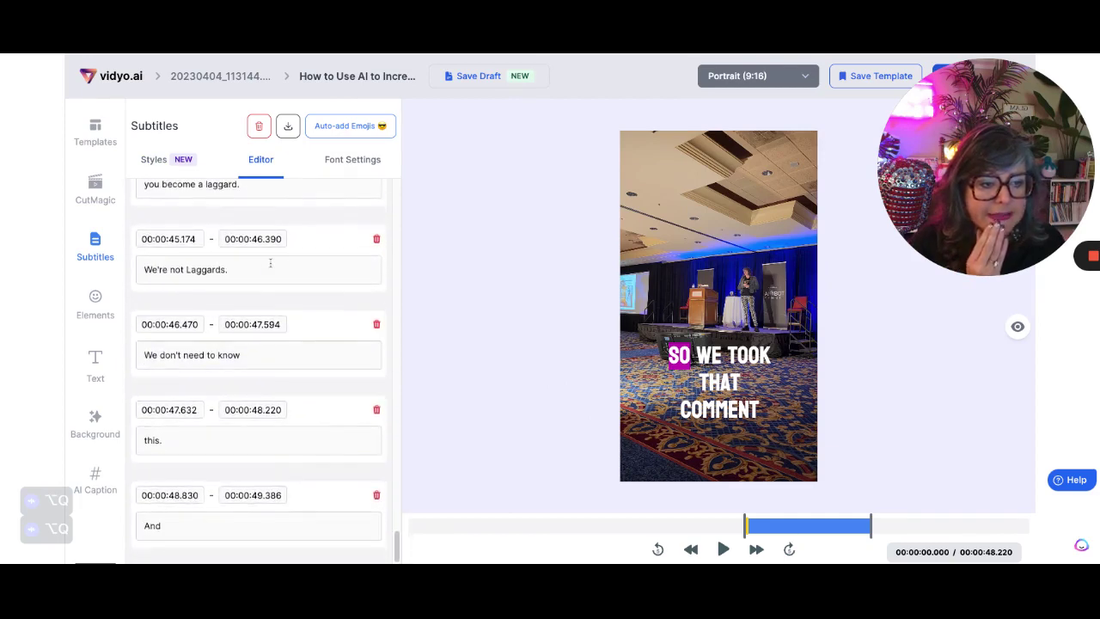
scroll(183, 277, "up", 5)
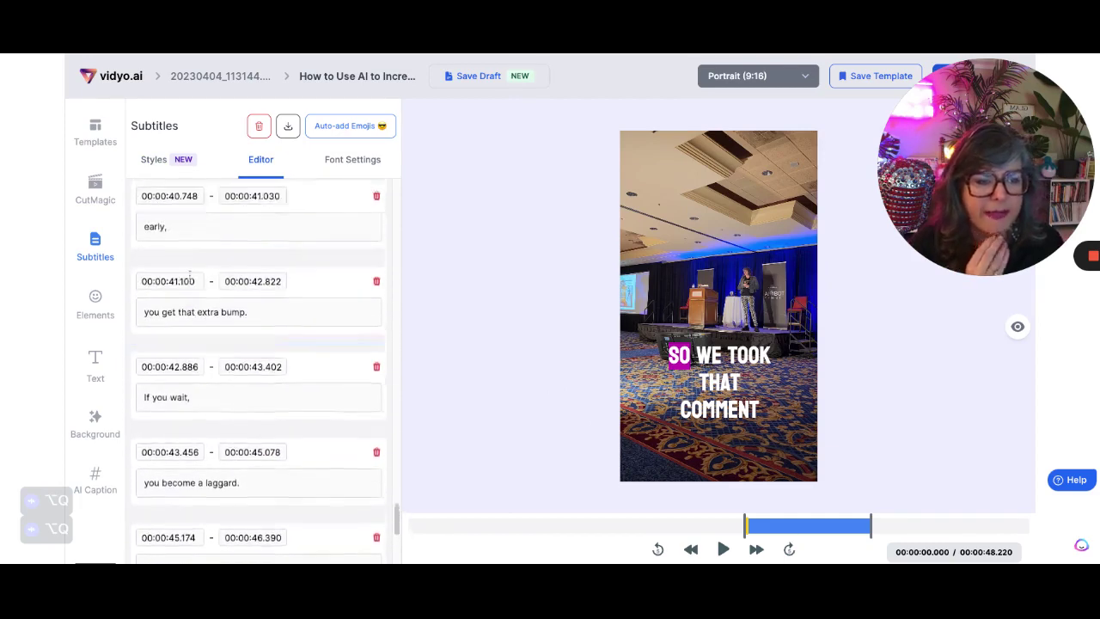
scroll(190, 277, "up", 1)
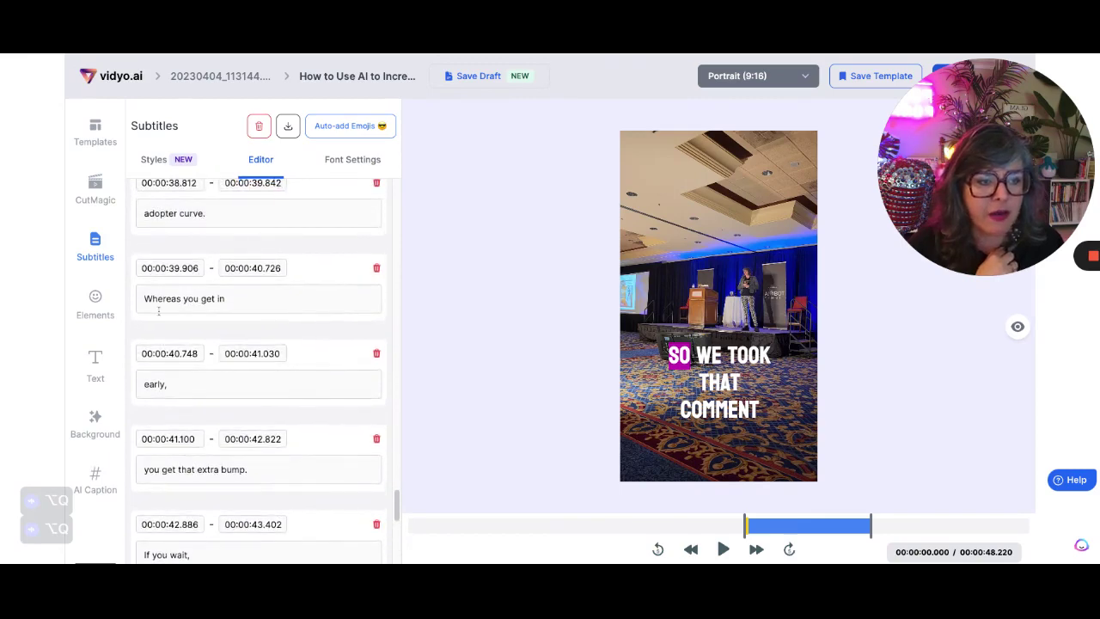
scroll(161, 295, "up", 4)
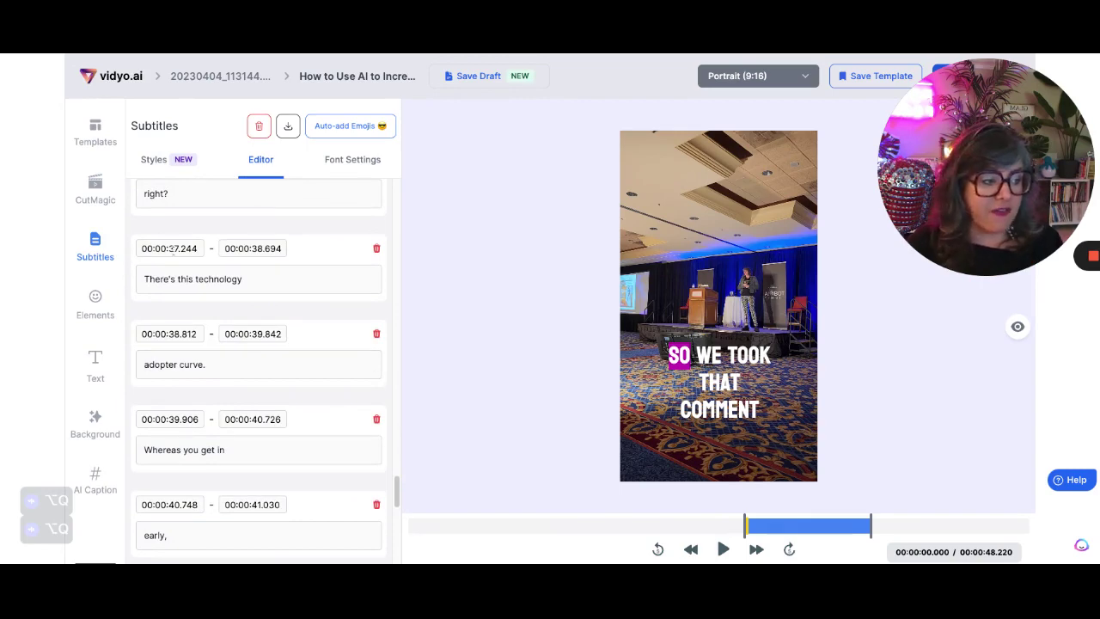
left_click(813, 526)
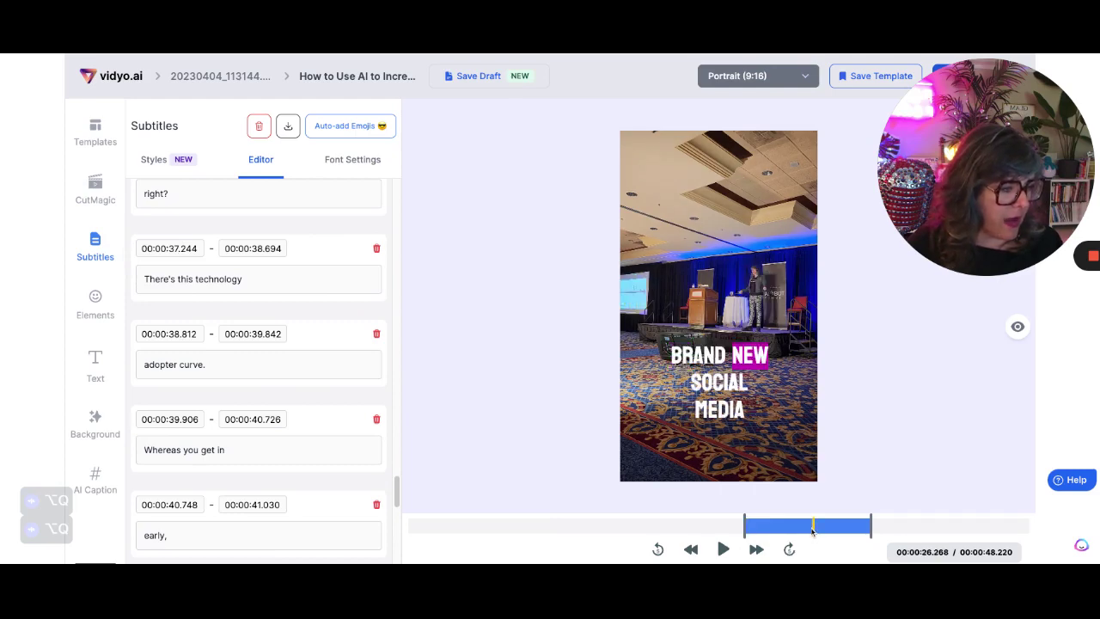
left_click(823, 530)
left_click_drag(822, 530, 842, 530)
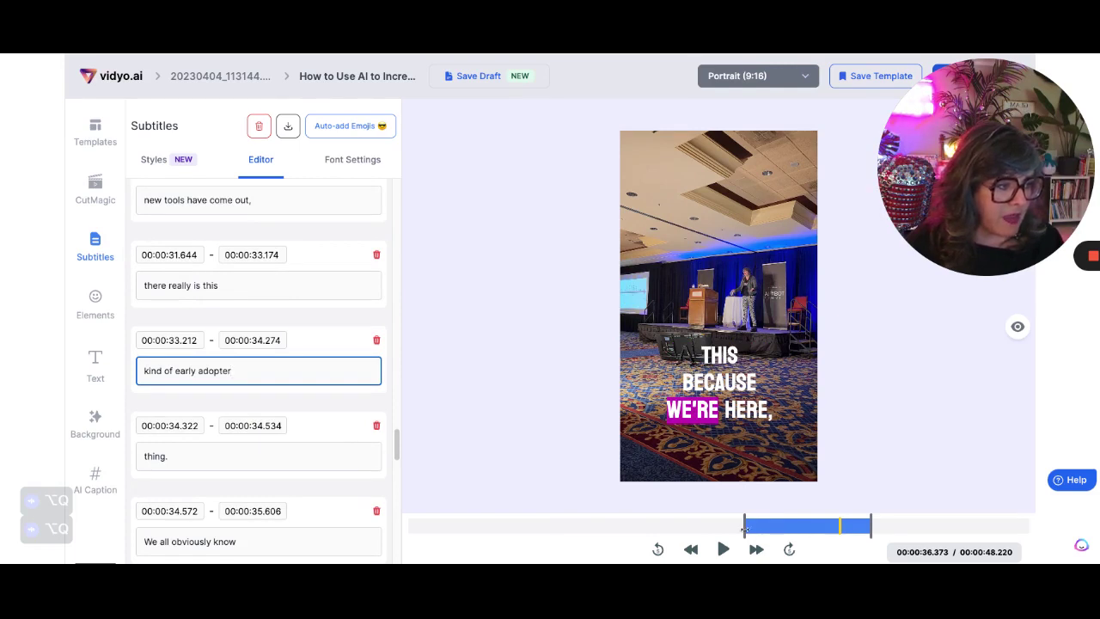
left_click_drag(744, 528, 757, 527)
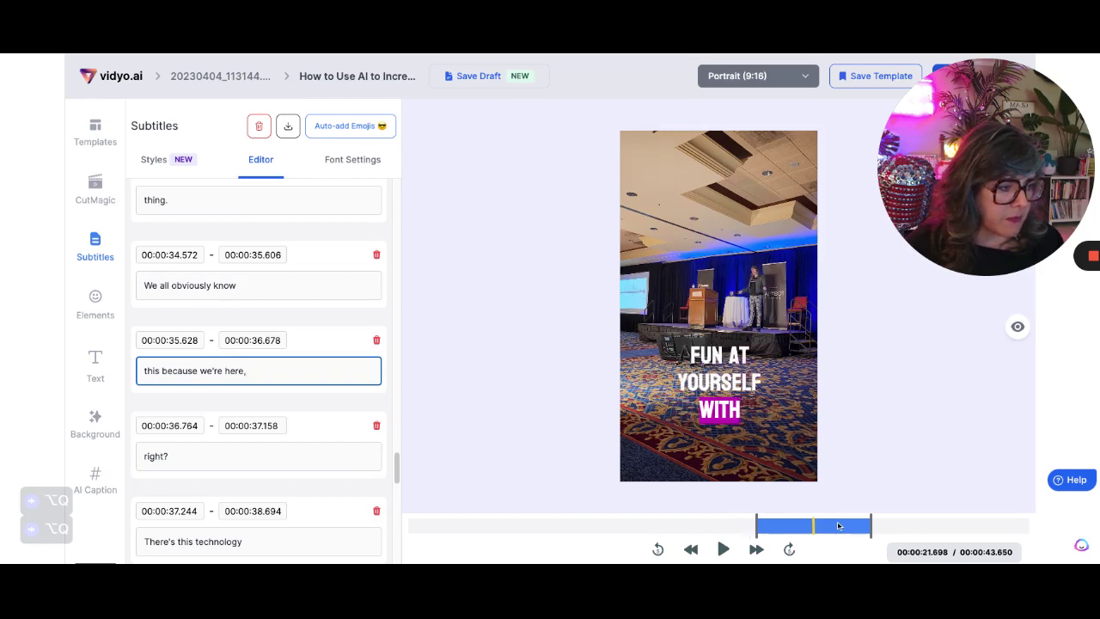
left_click(840, 526)
left_click(846, 526)
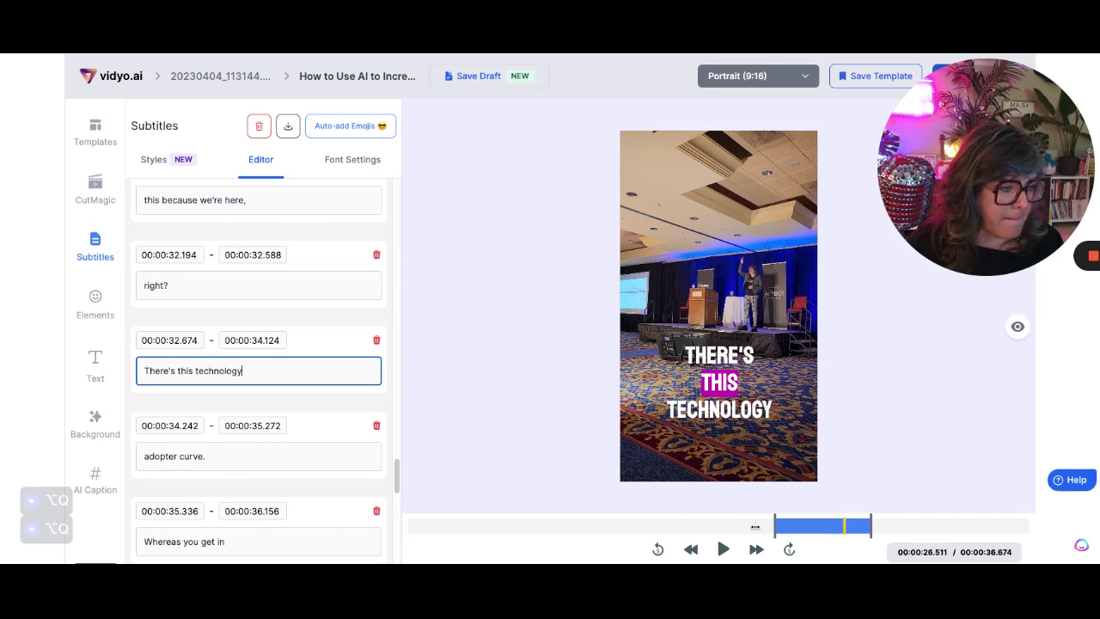
left_click_drag(754, 527, 808, 529)
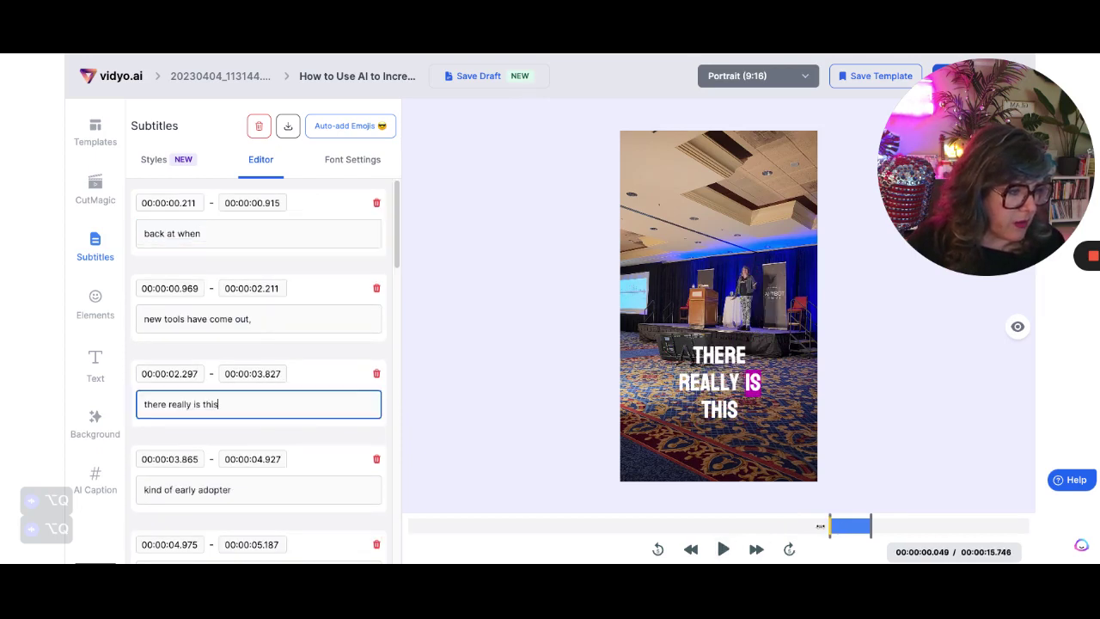
Play back and refine the start trim until the clip runs 00:00:11.231
left_click(724, 549)
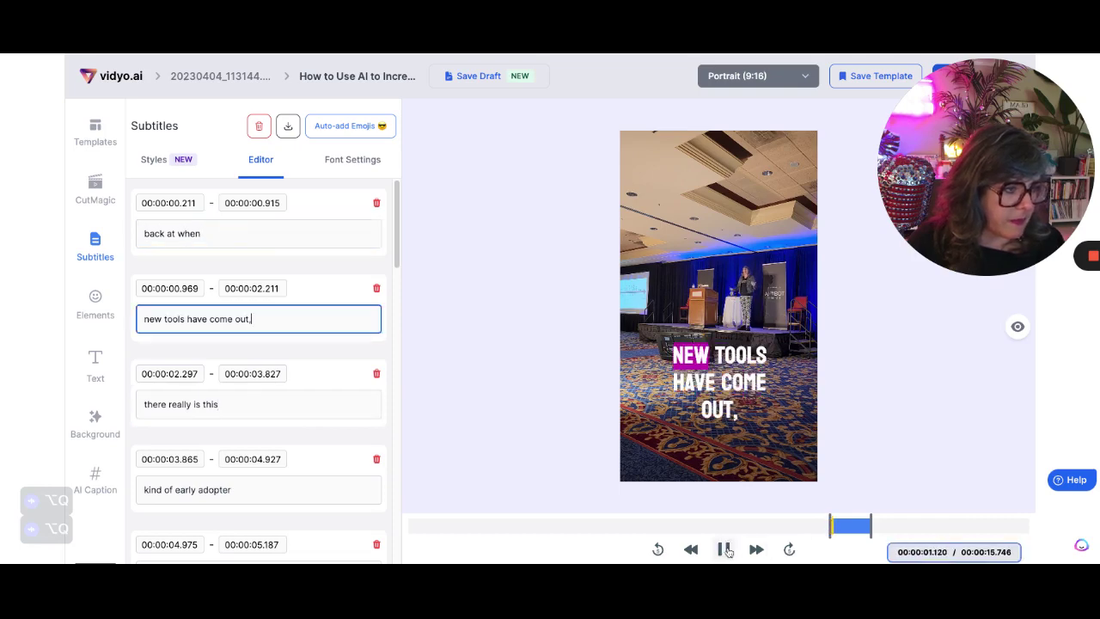
left_click(724, 549)
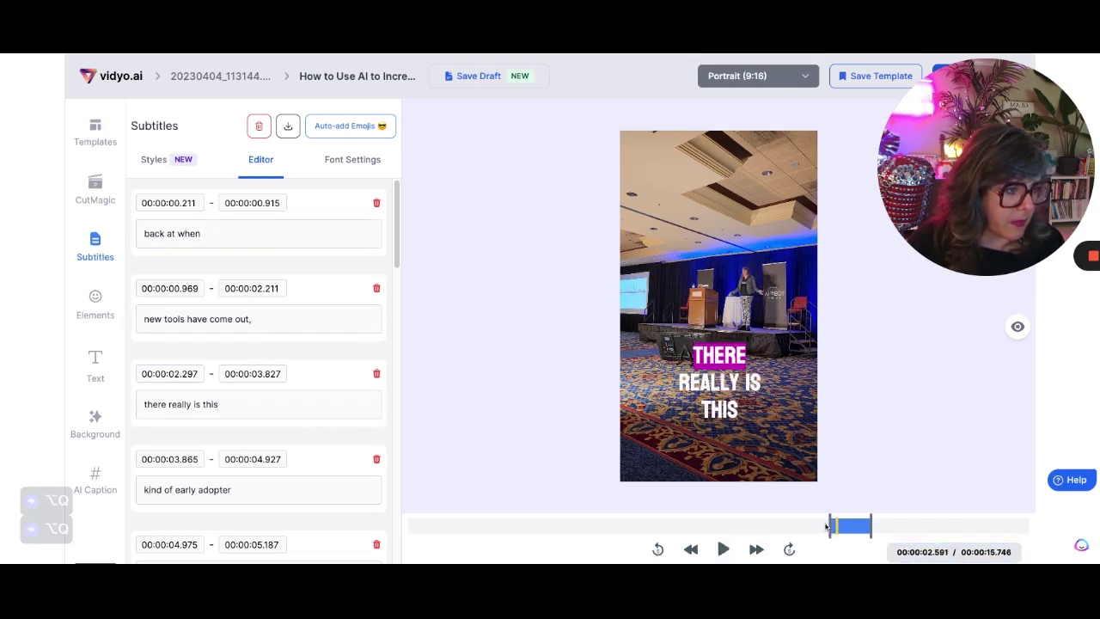
left_click_drag(831, 524, 838, 524)
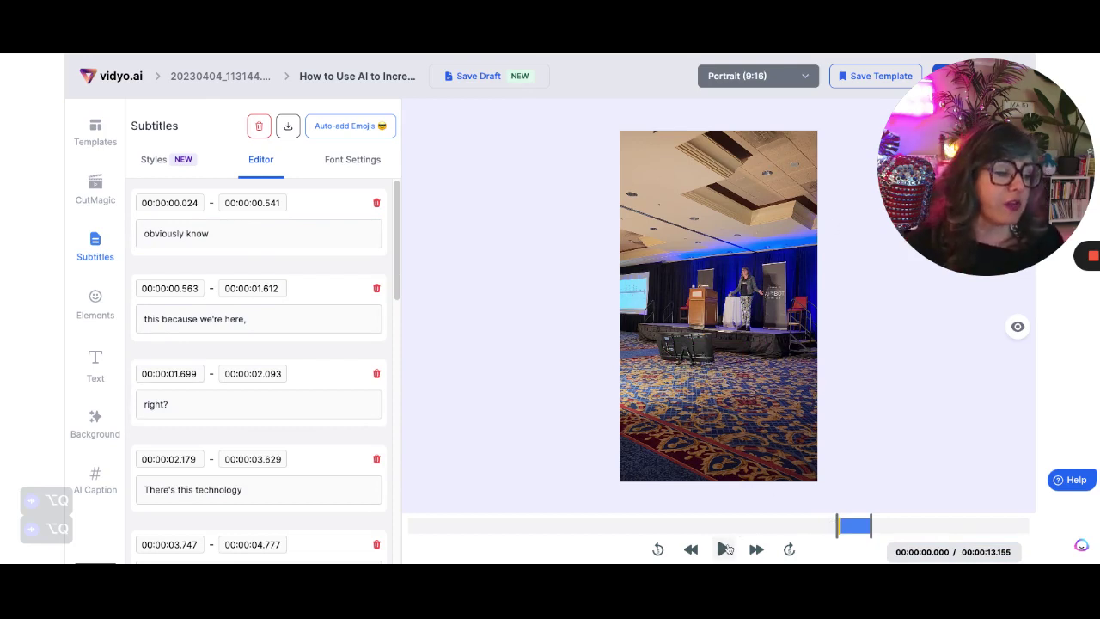
left_click(725, 549)
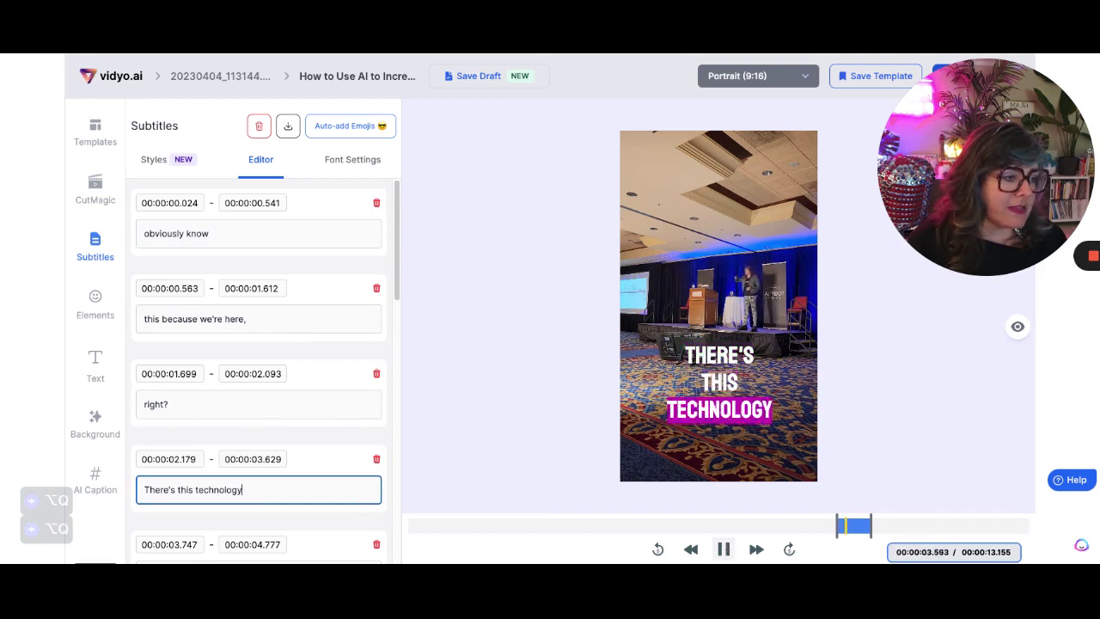
left_click(724, 549)
left_click_drag(836, 527, 840, 526)
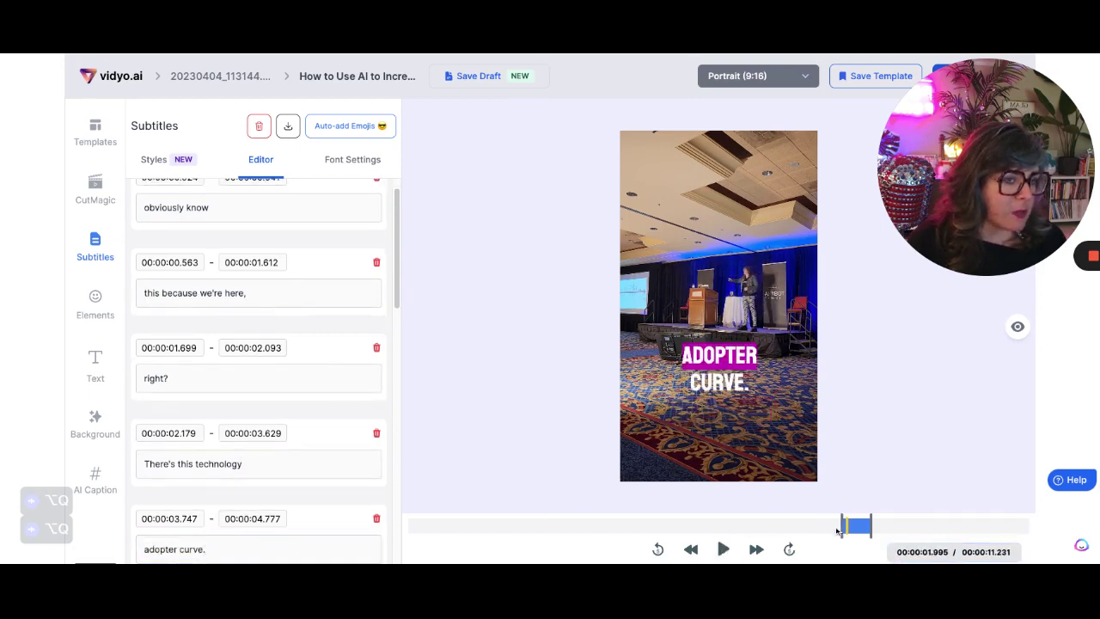
left_click(725, 550)
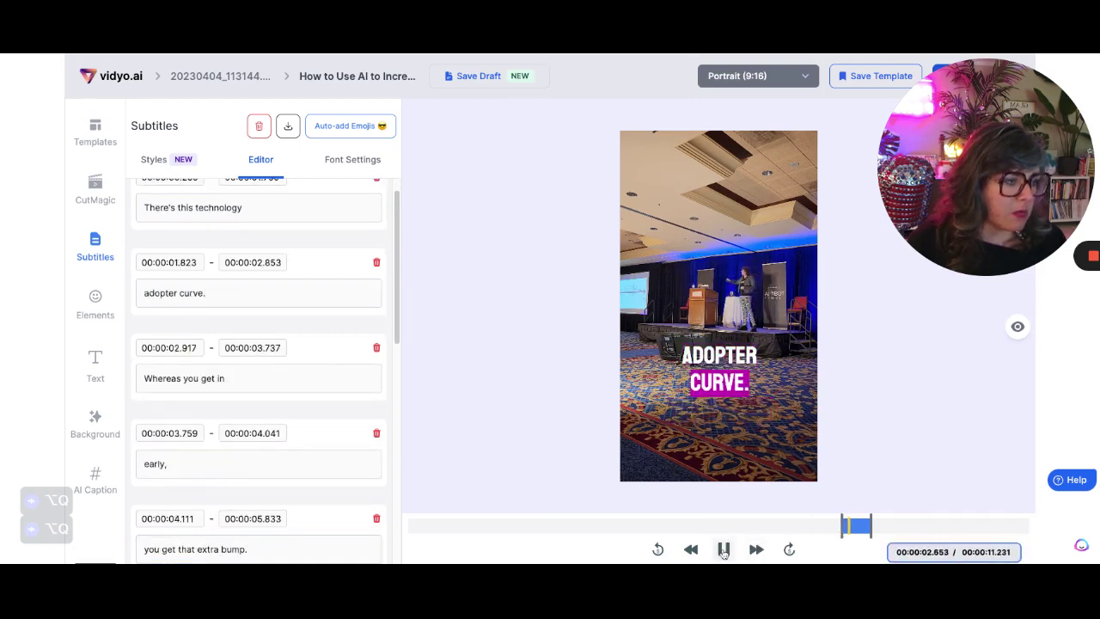
left_click(725, 550)
left_click(849, 528)
left_click(697, 275)
Enlarge the video to zoom on the speaker and centre the subtitles lower beneath her
left_click_drag(619, 132, 496, 57)
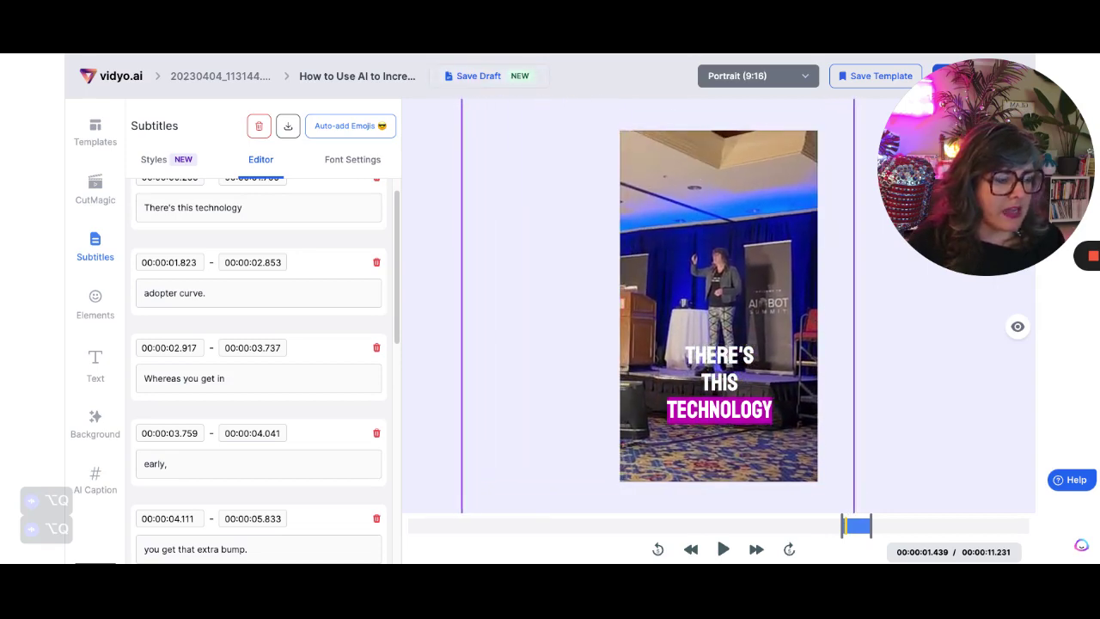
left_click_drag(727, 397, 665, 383)
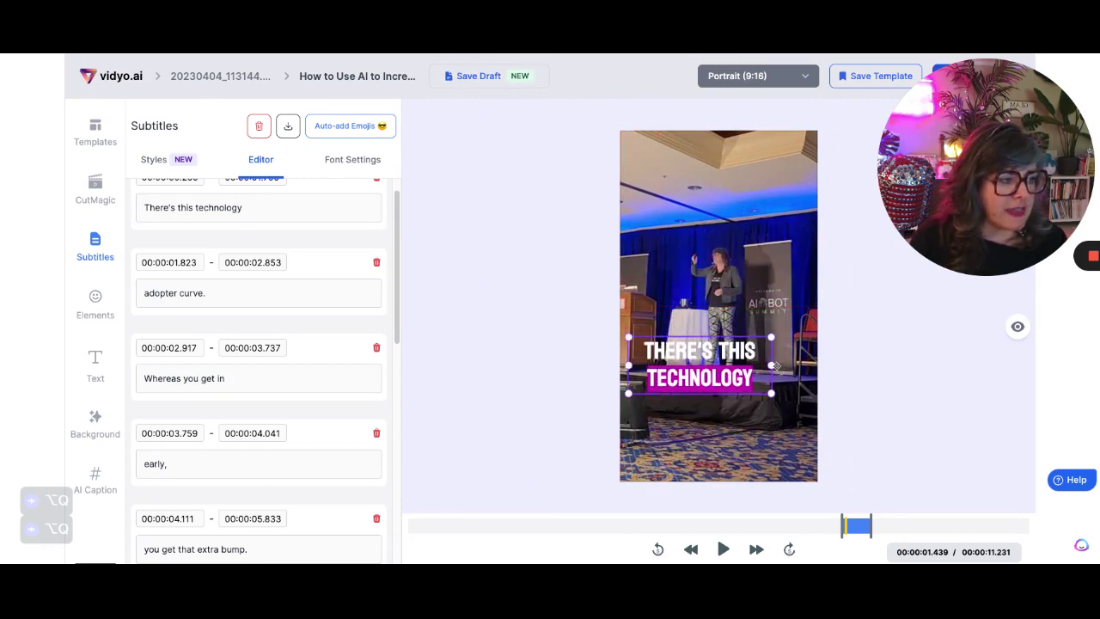
left_click_drag(774, 365, 752, 358)
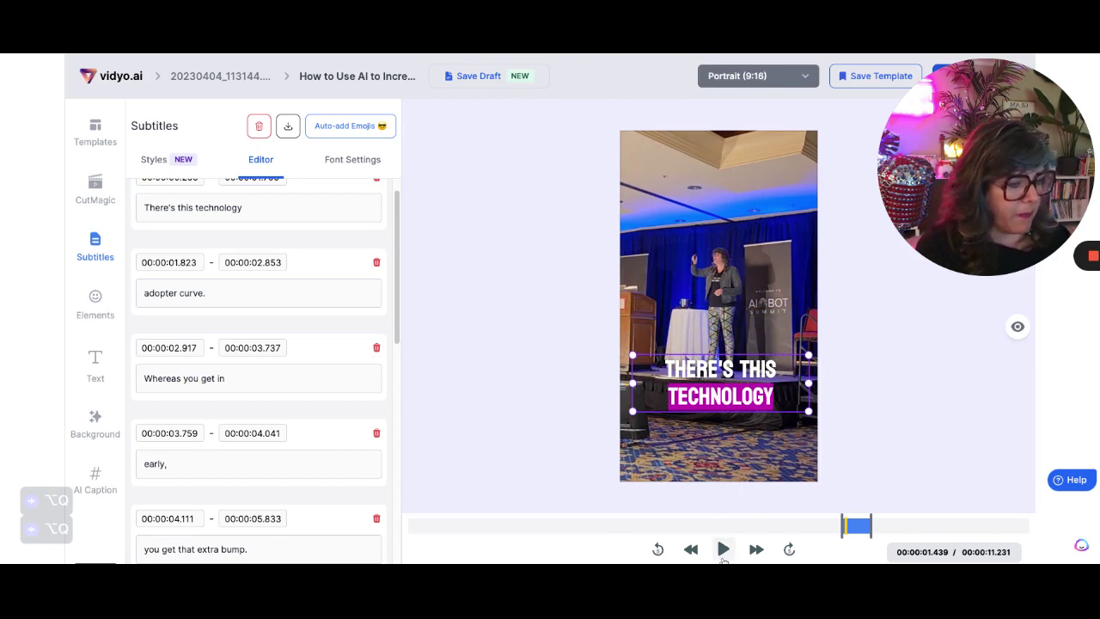
Preview the reframed clip and trim a little more off its start
left_click(724, 553)
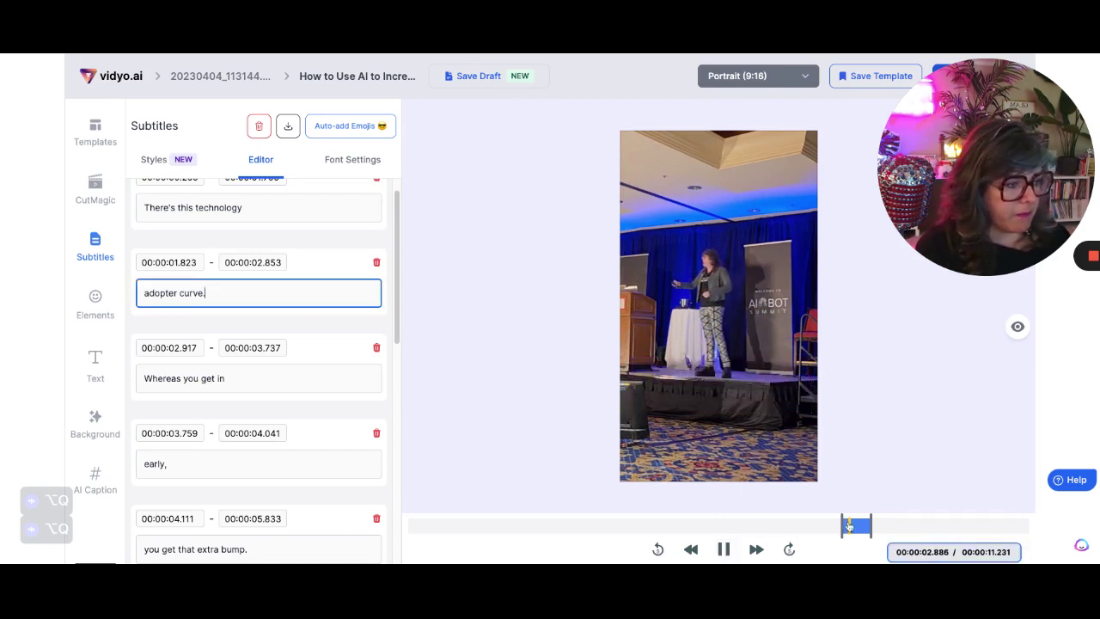
left_click_drag(849, 525, 839, 528)
key("space")
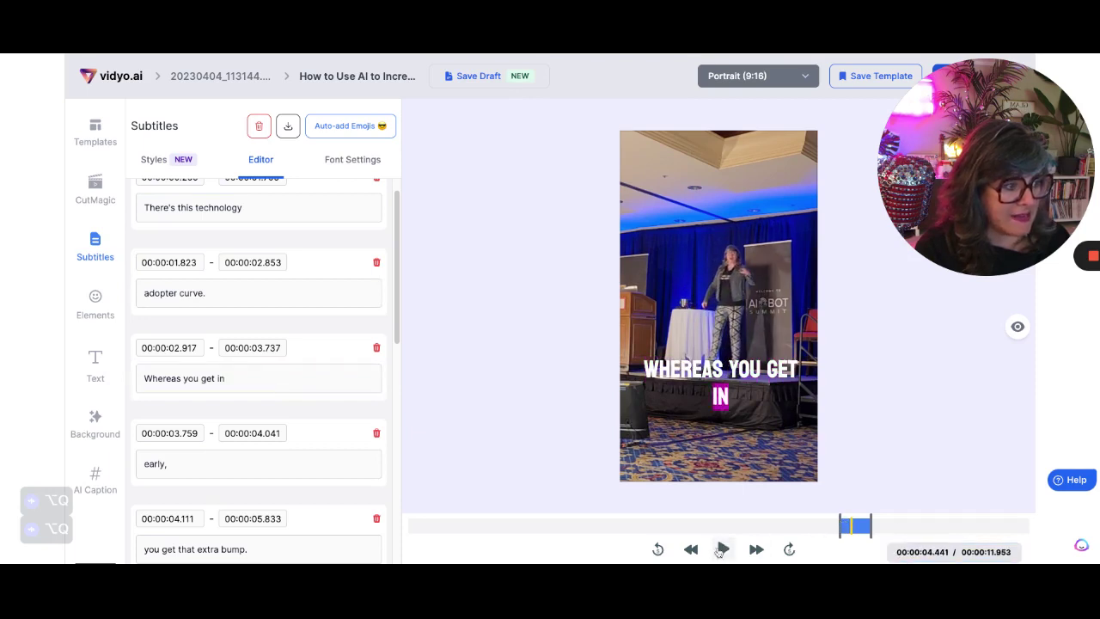
left_click(722, 549)
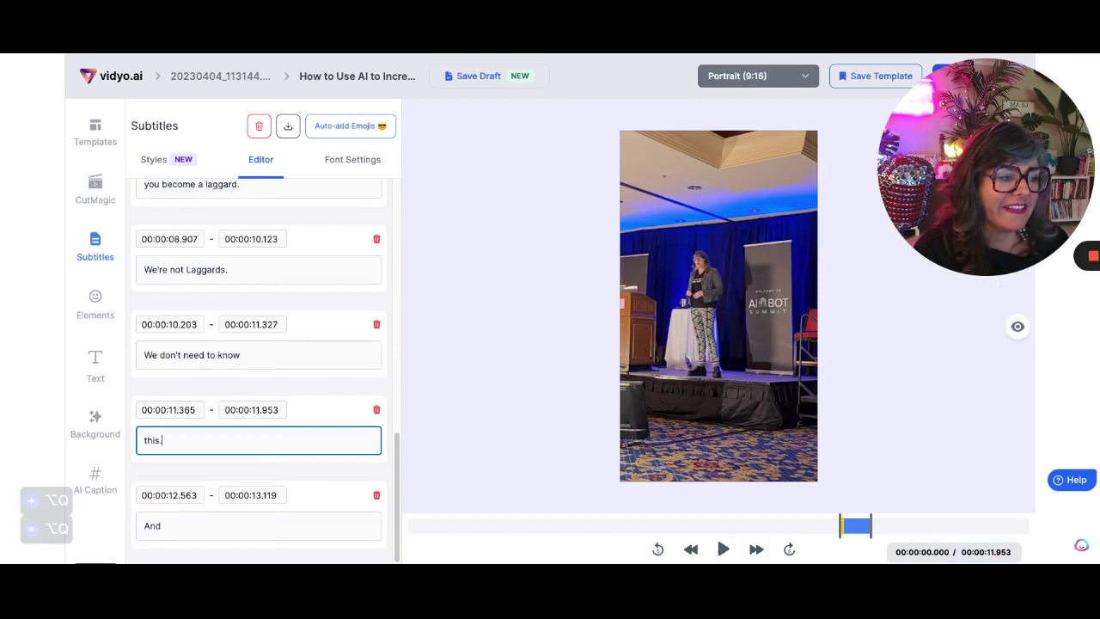
left_click(724, 548)
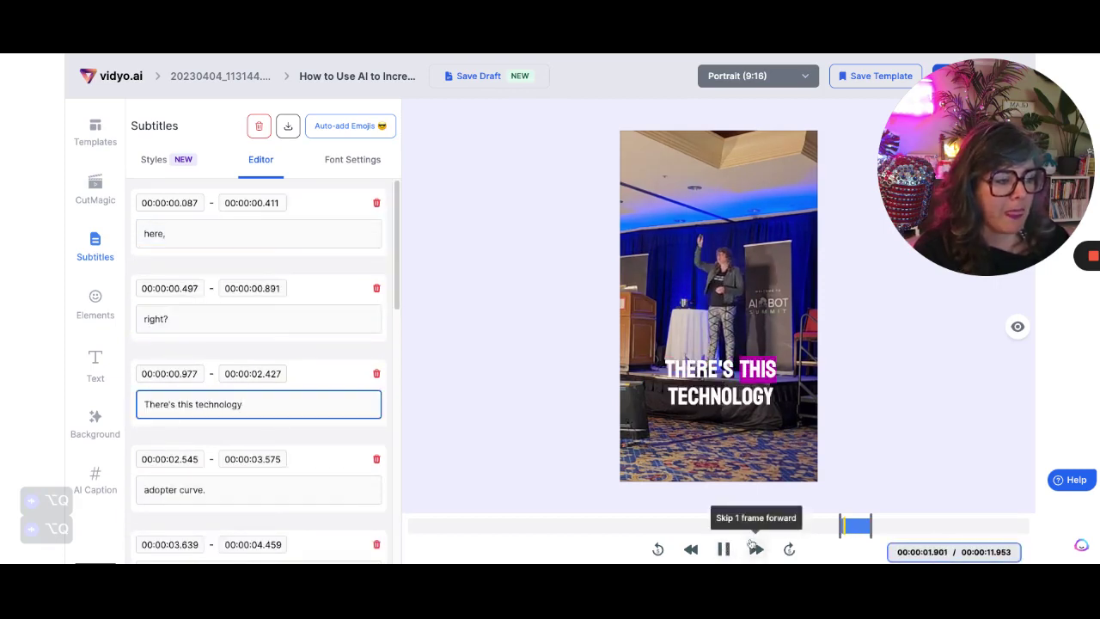
key("space")
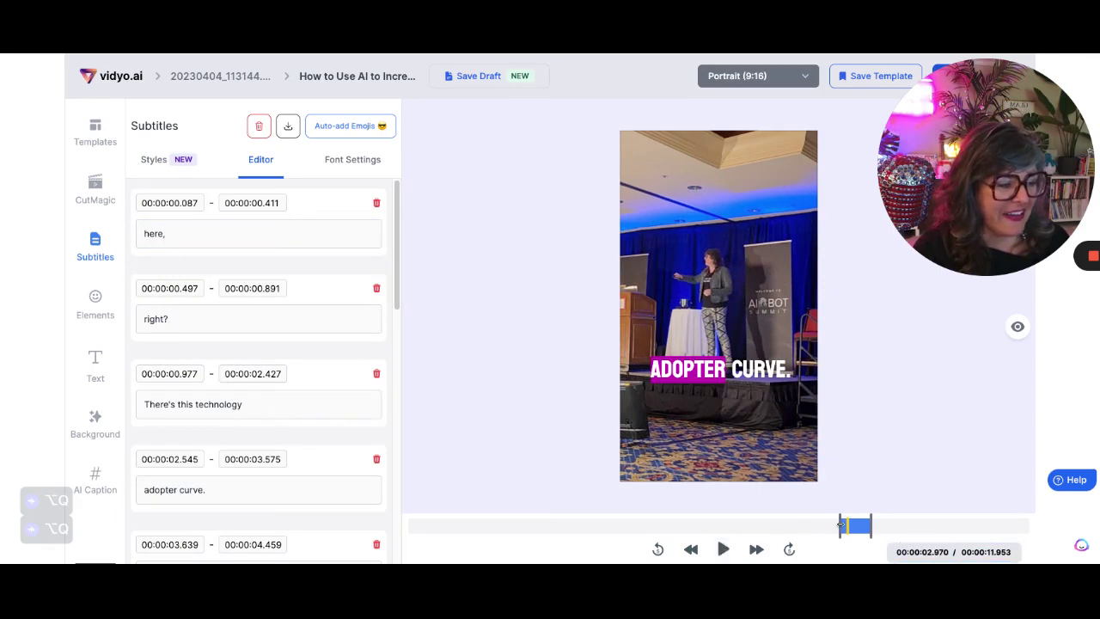
left_click_drag(840, 525, 842, 525)
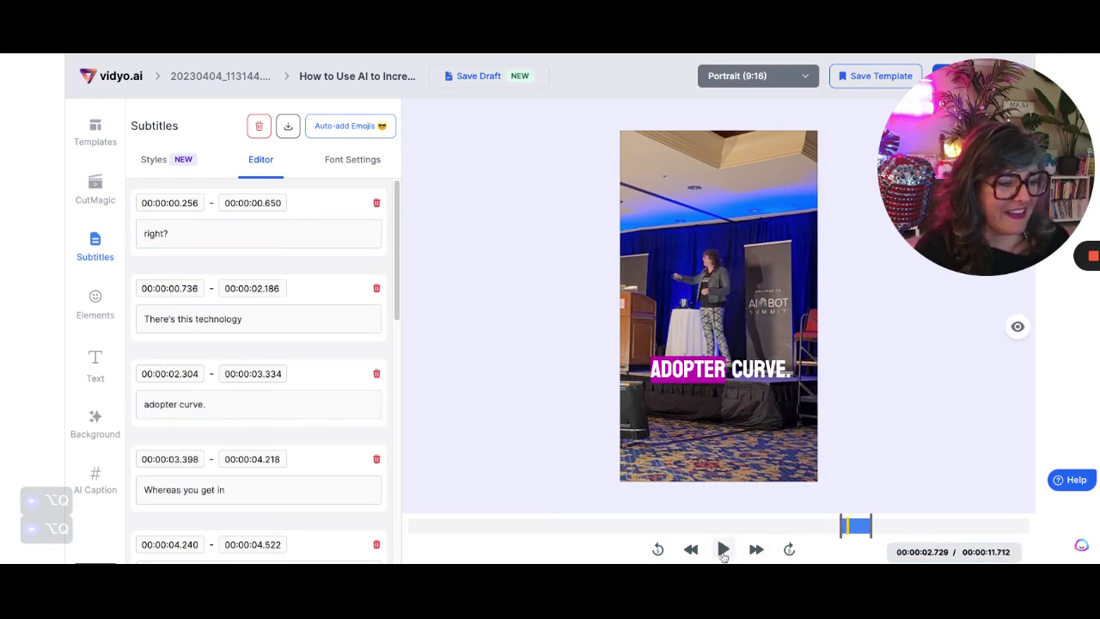
left_click(724, 550)
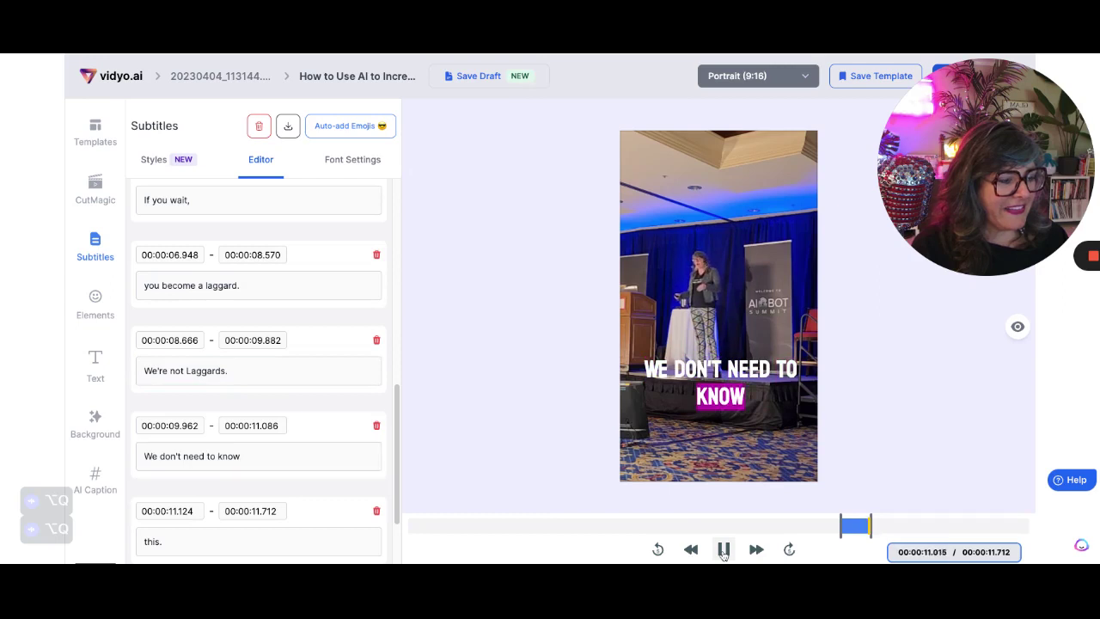
left_click(723, 550)
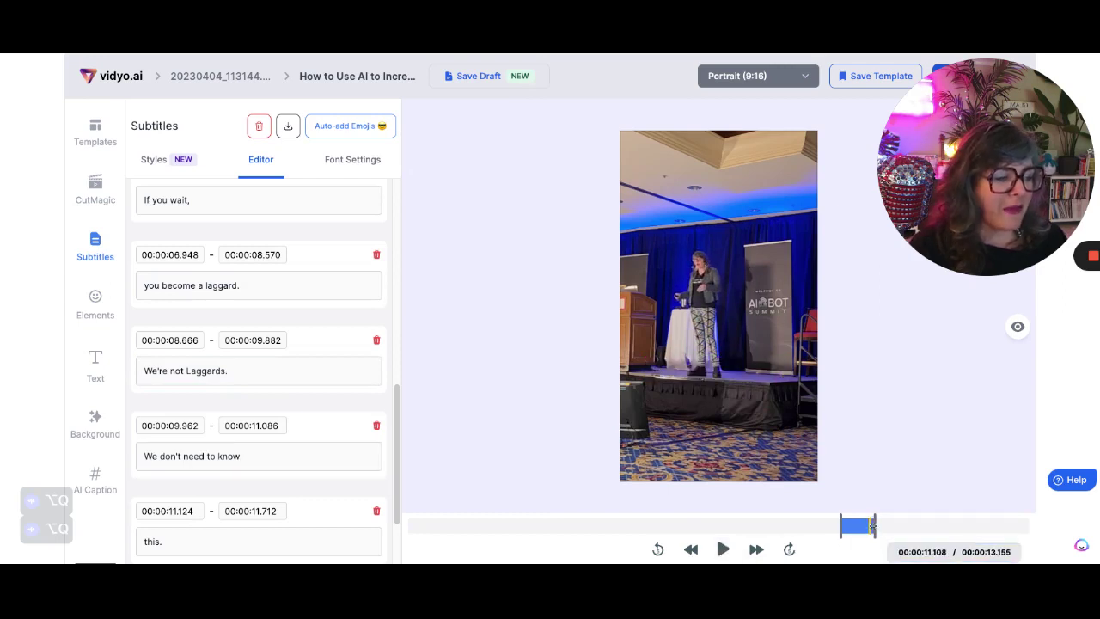
Extend the clip's end so it runs 22.536 seconds, through the 'creative' line
left_click(724, 550)
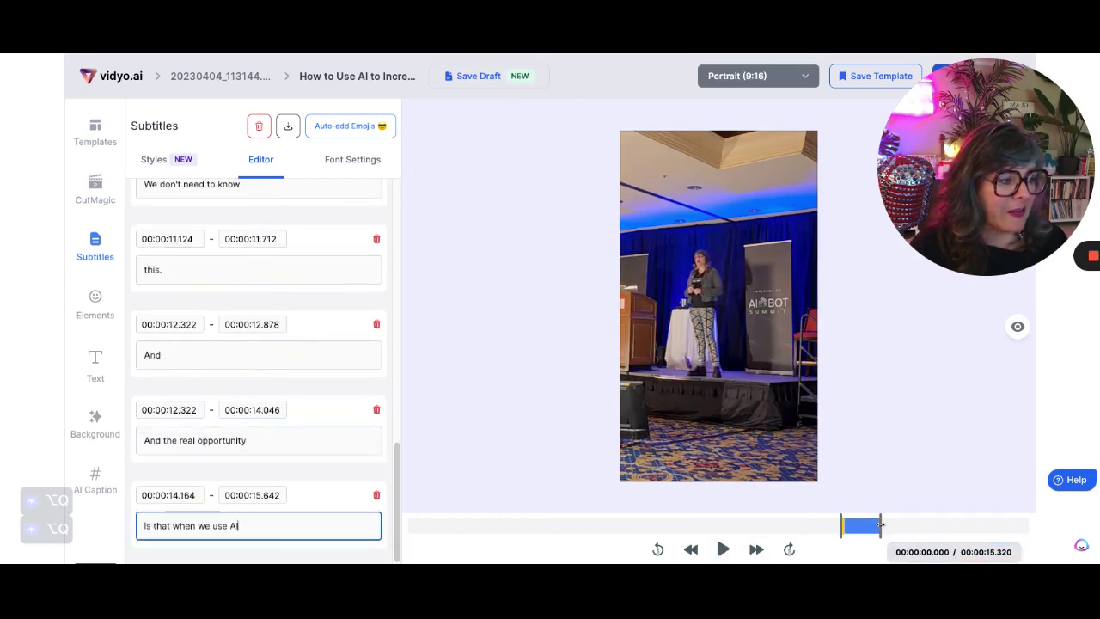
left_click_drag(883, 527, 886, 529)
left_click(878, 528)
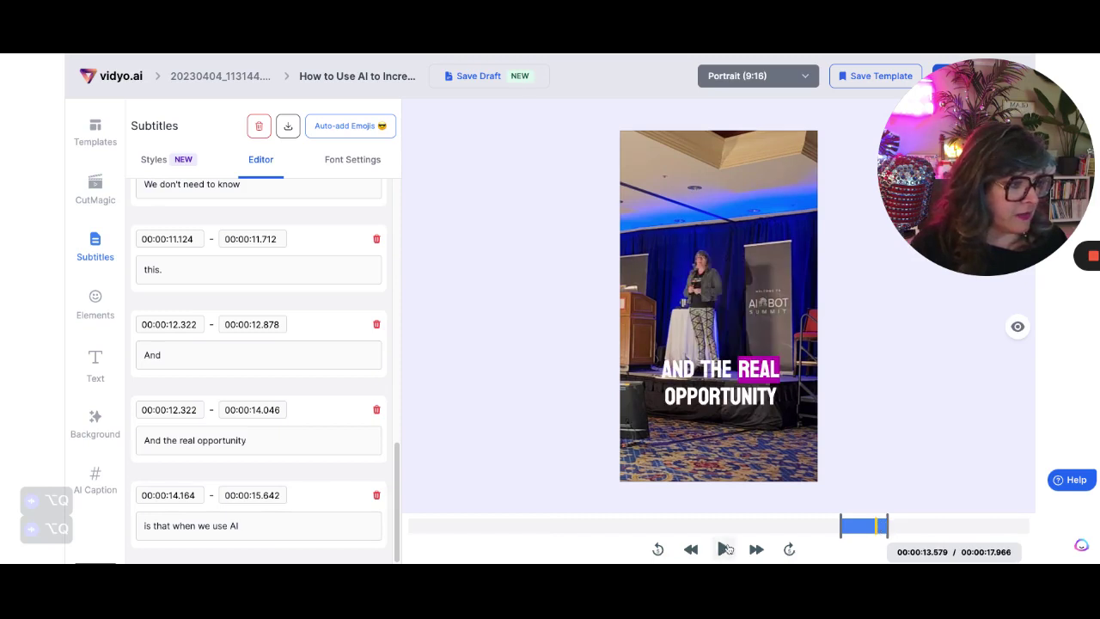
left_click(725, 548)
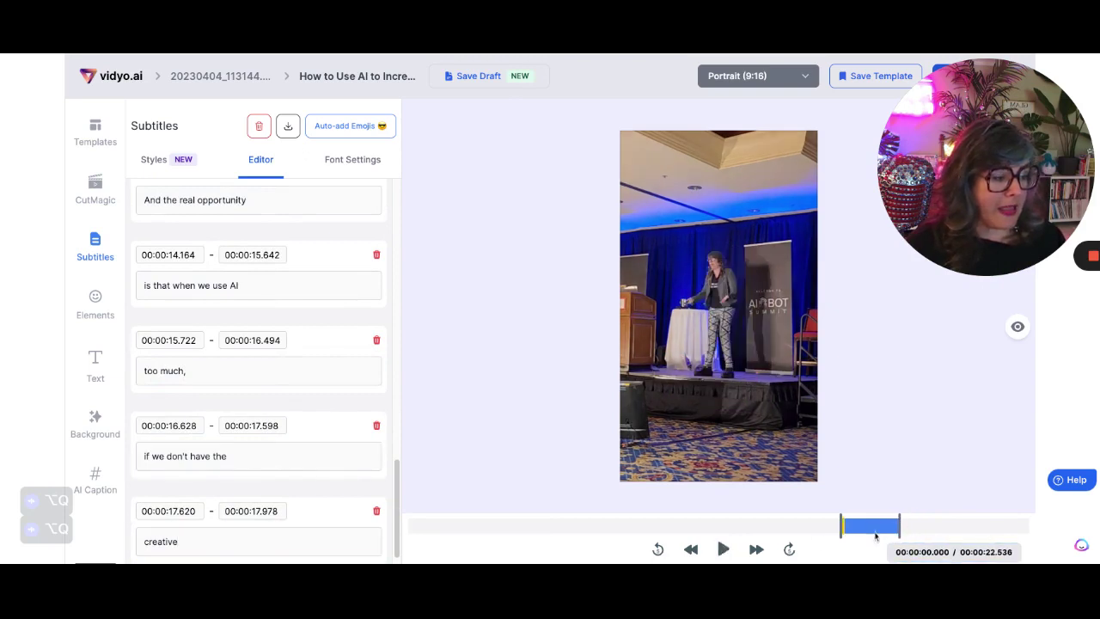
Lengthen the clip's end to 24.461 seconds so it finishes on 'zombie content marketer,'
left_click(725, 550)
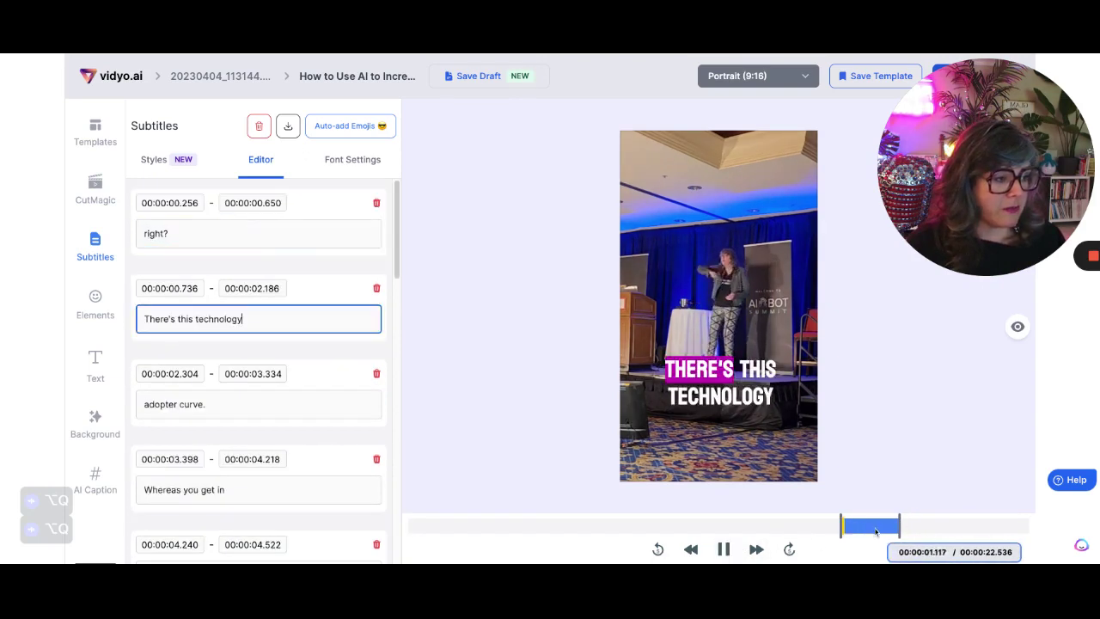
left_click(881, 526)
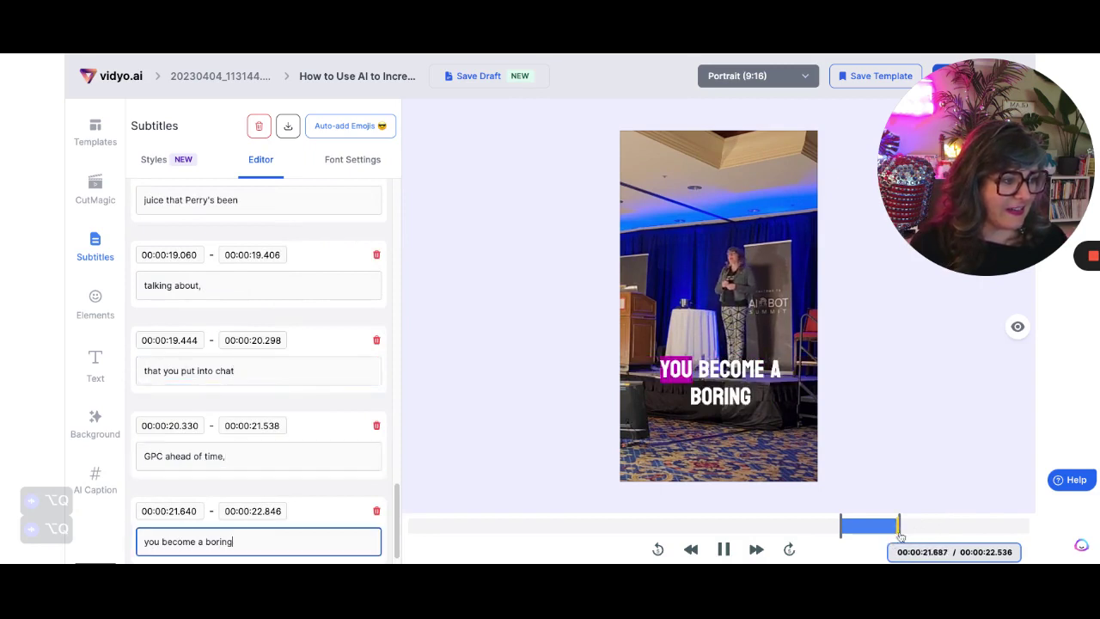
left_click_drag(900, 533, 903, 531)
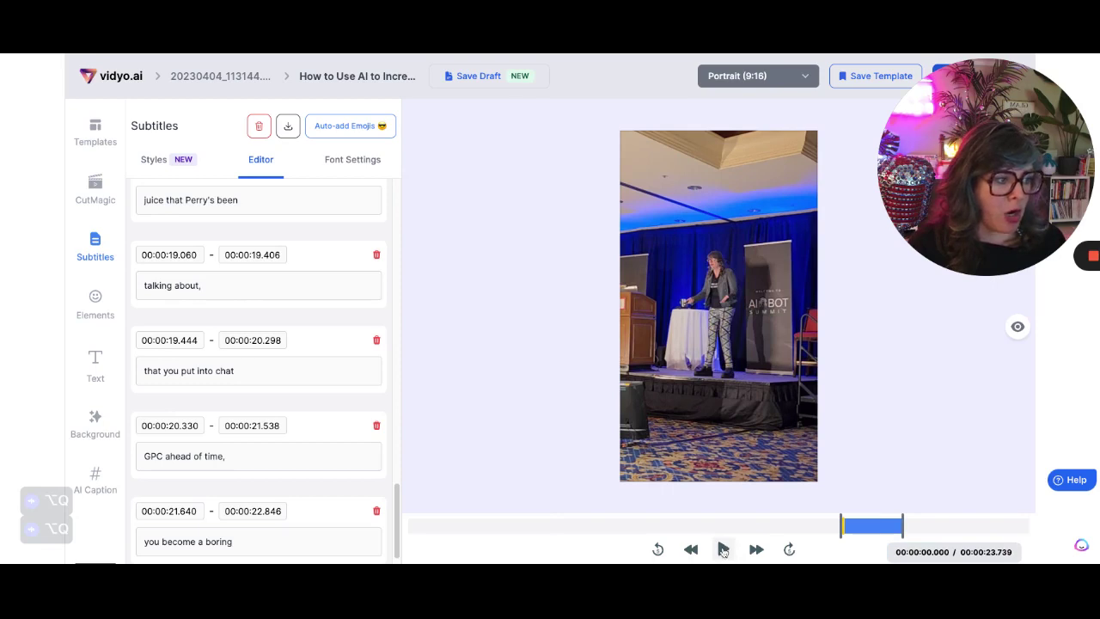
left_click(723, 551)
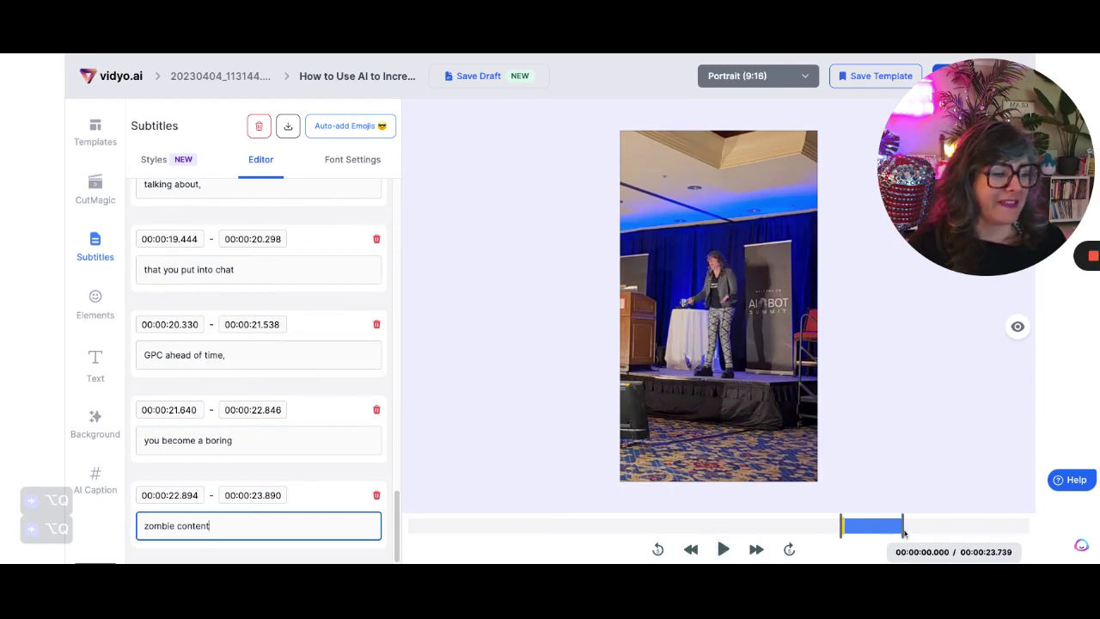
left_click_drag(903, 533, 903, 529)
left_click(735, 550)
left_click(896, 530)
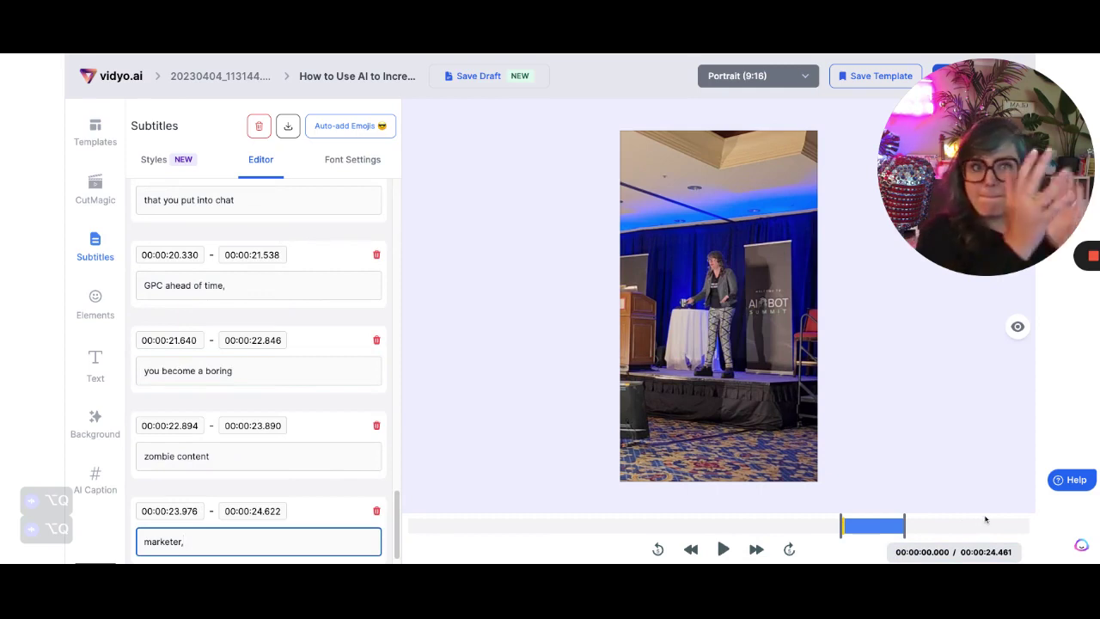
scroll(224, 258, "up", 10)
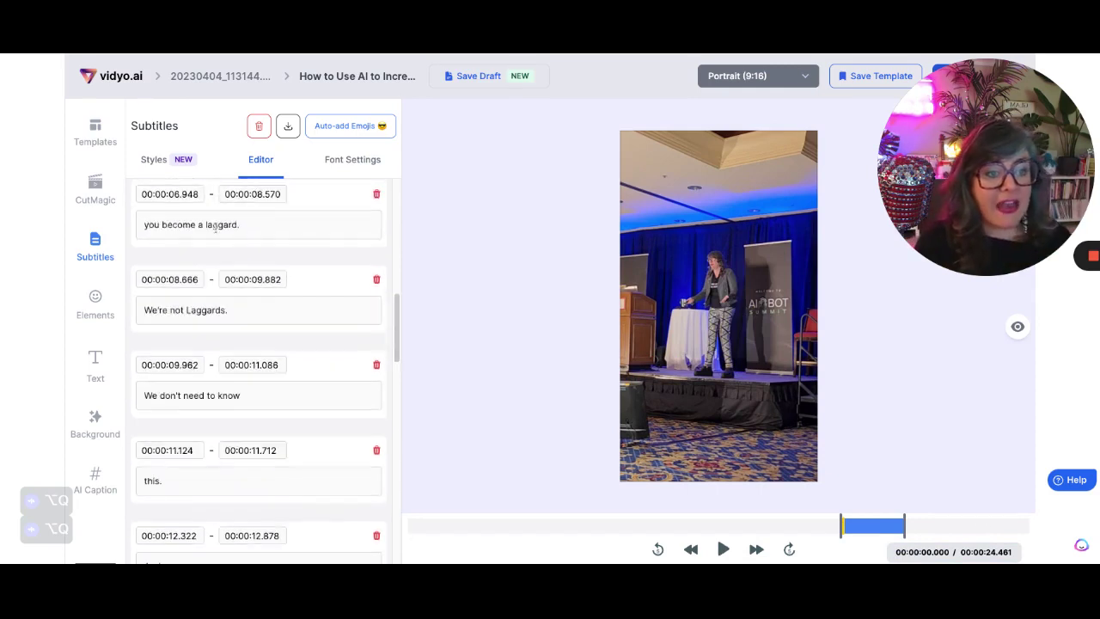
scroll(224, 222, "up", 6)
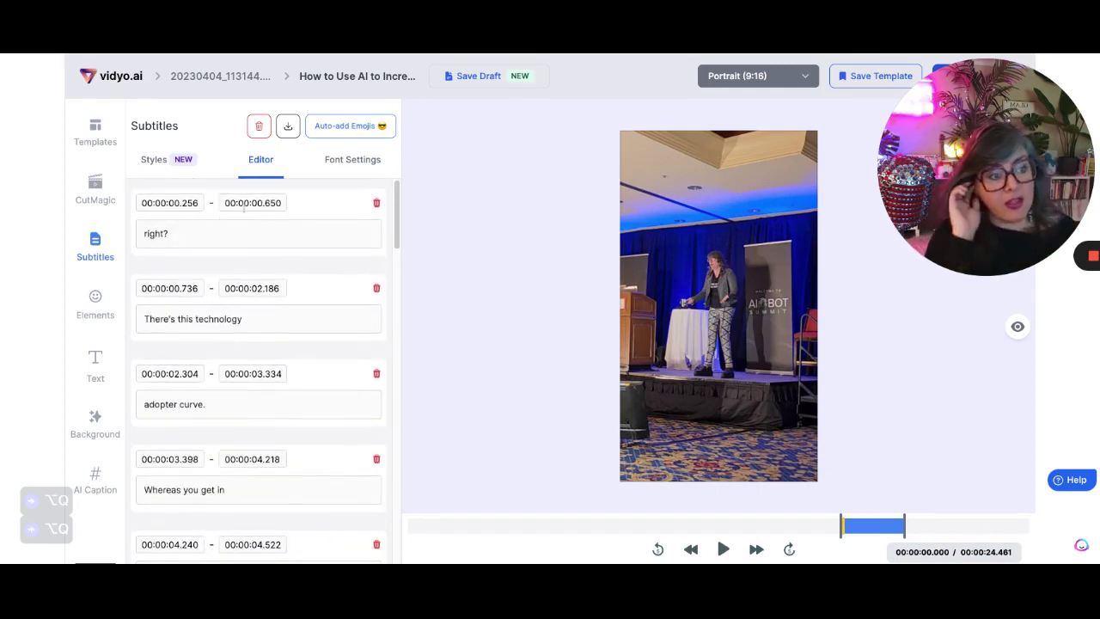
Auto-add emojis to all subtitles, delete the opening 'right?' line, and preview the result
left_click(347, 129)
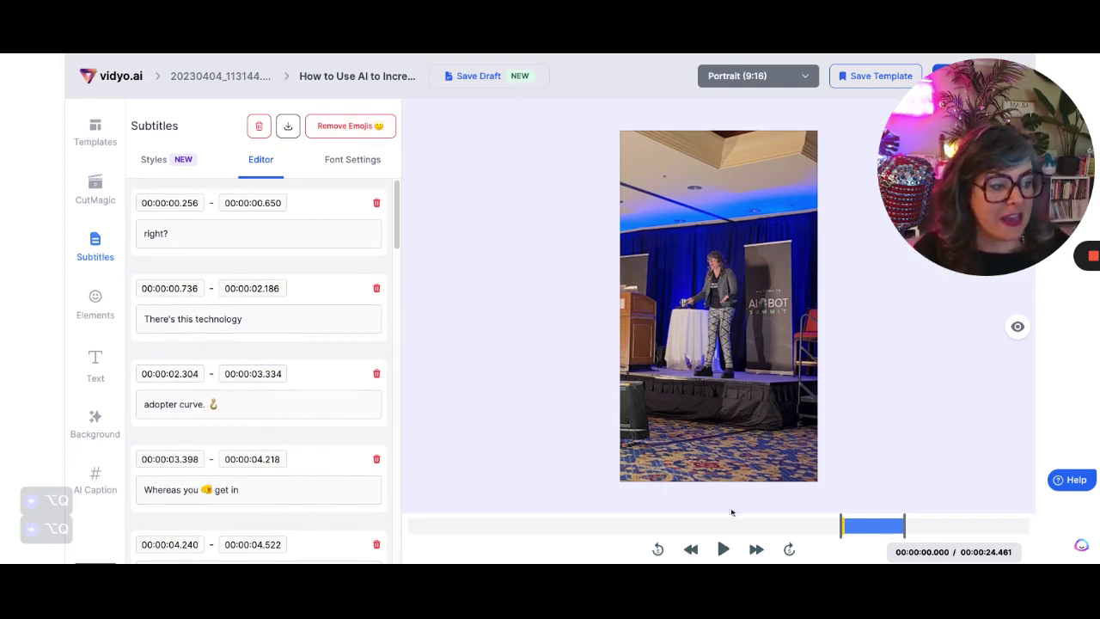
left_click(376, 204)
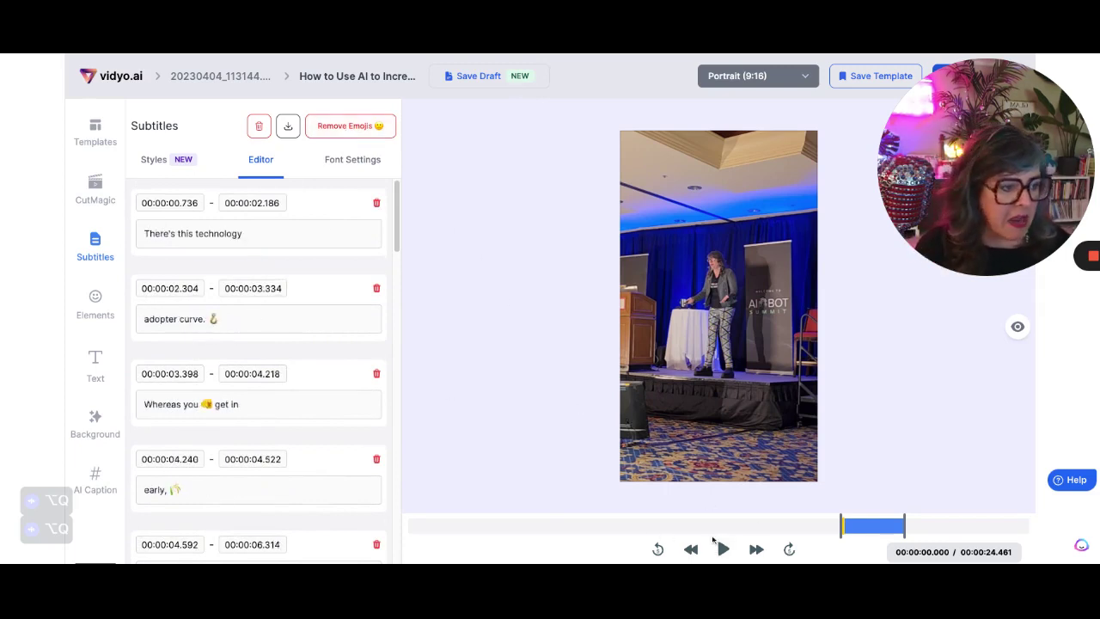
left_click(724, 551)
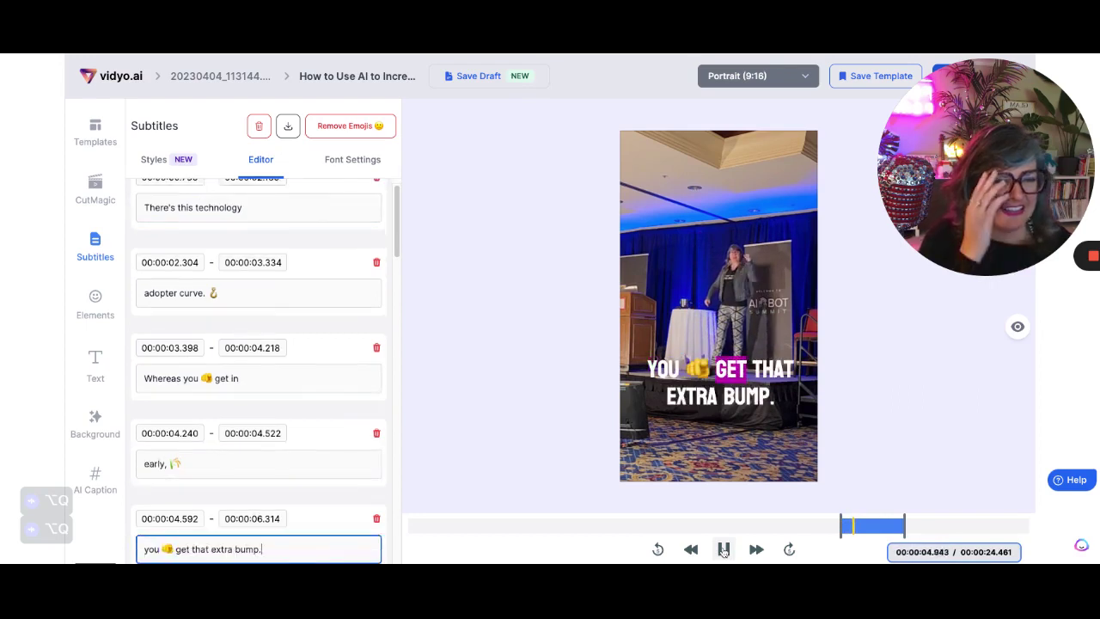
left_click(724, 551)
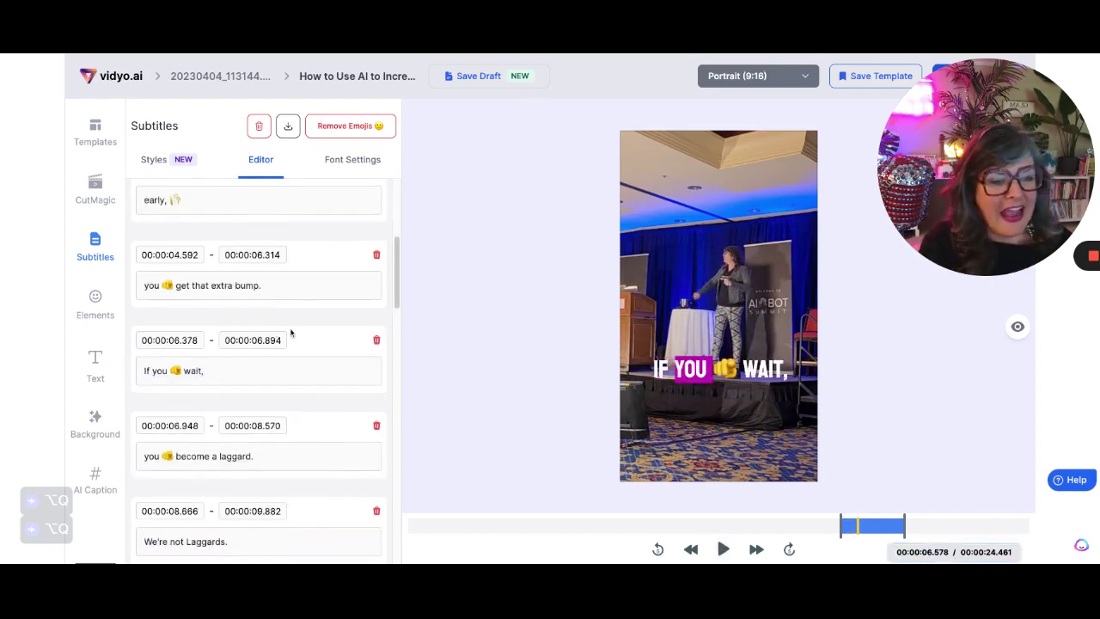
Remove the emojis from the 'adopter curve.' and 'early,' subtitle lines
scroll(258, 284, "up", 1)
scroll(239, 251, "up", 2)
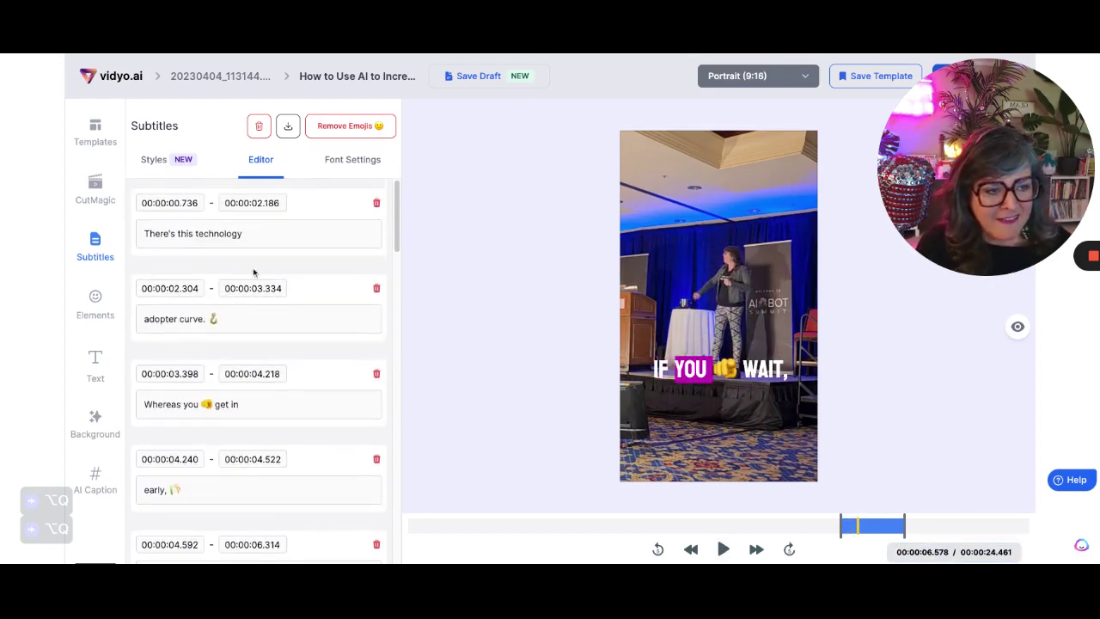
left_click(239, 320)
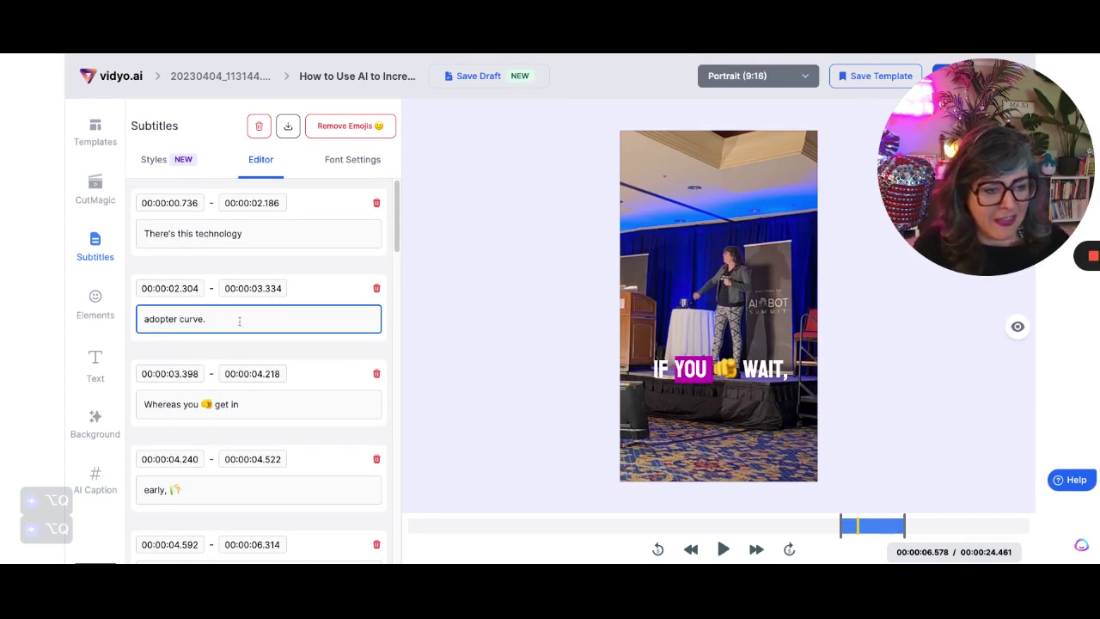
scroll(215, 352, "down", 1)
left_click(191, 402)
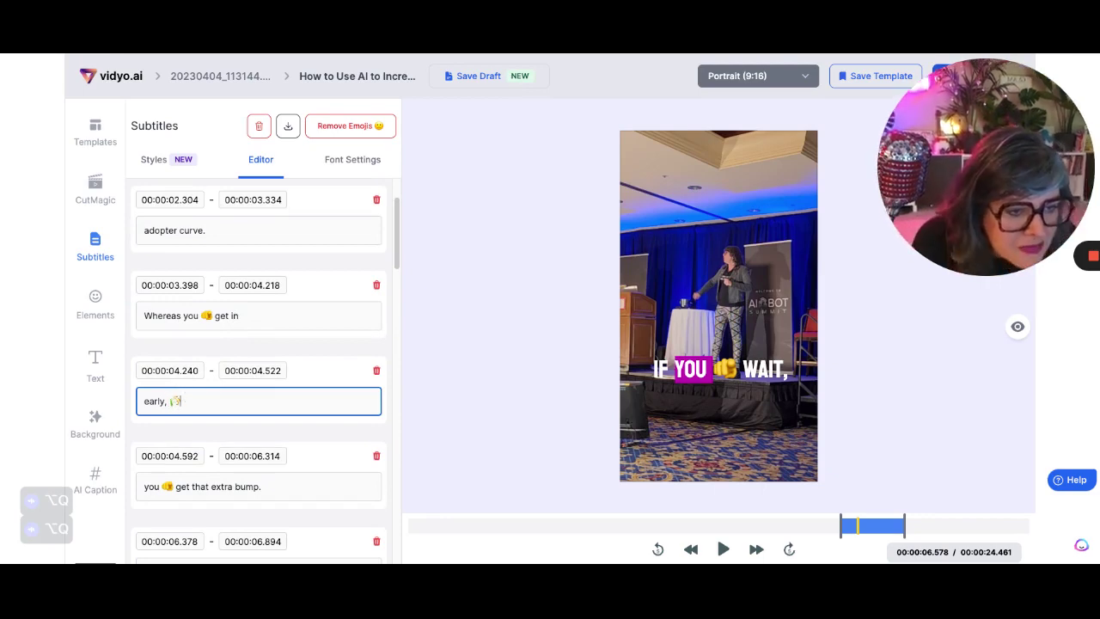
scroll(176, 400, "down", 5)
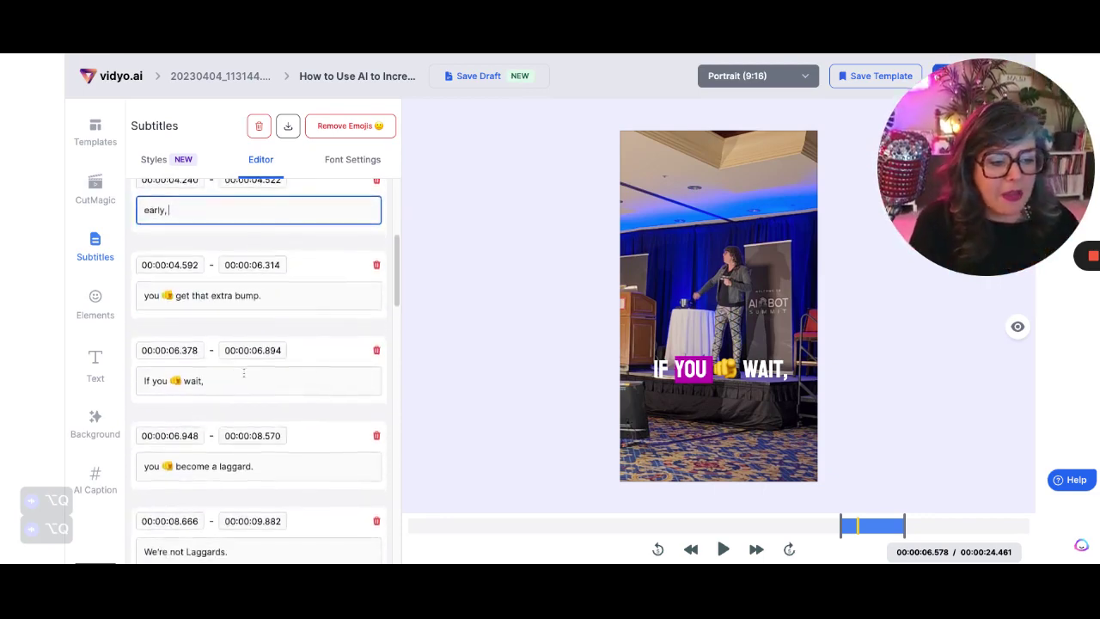
scroll(260, 367, "down", 10)
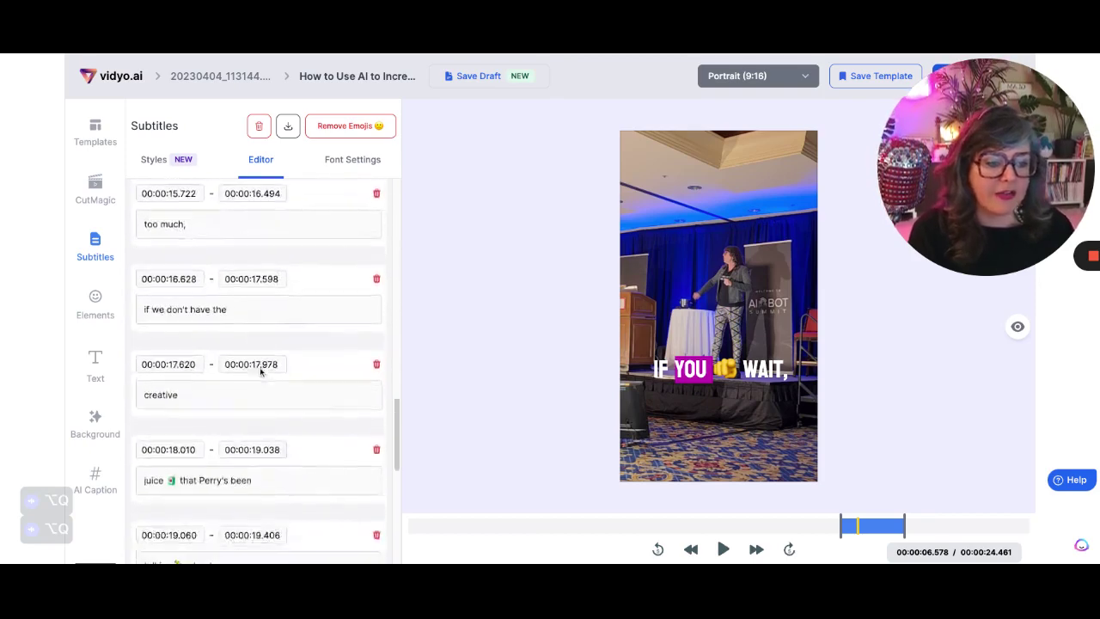
scroll(300, 298, "up", 15)
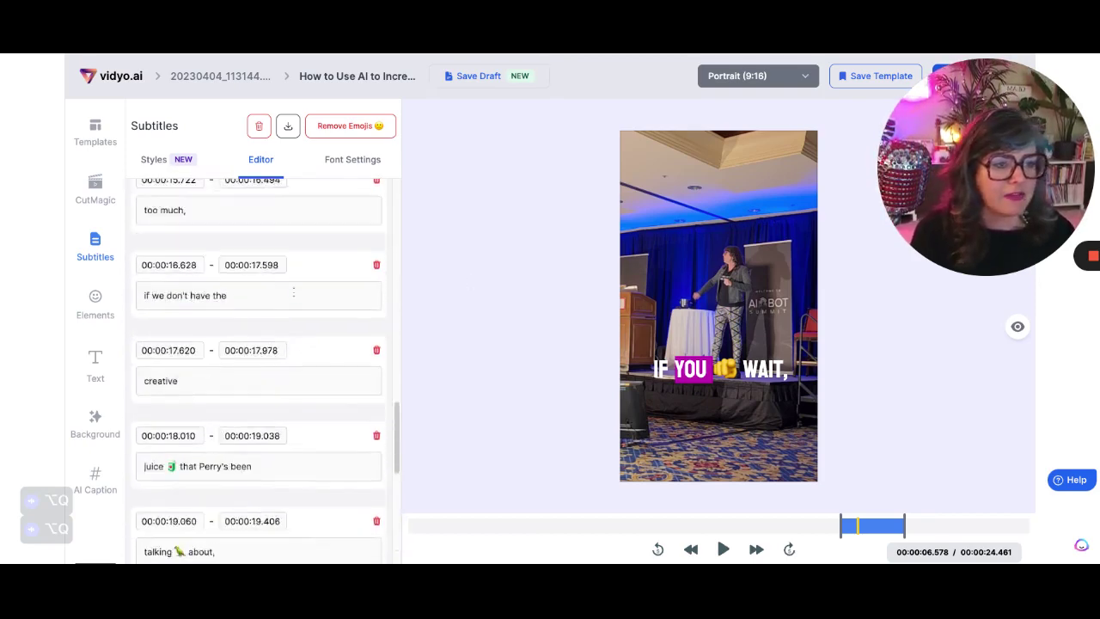
Browse the subtitle font options and the image and video assets under Elements
left_click(342, 159)
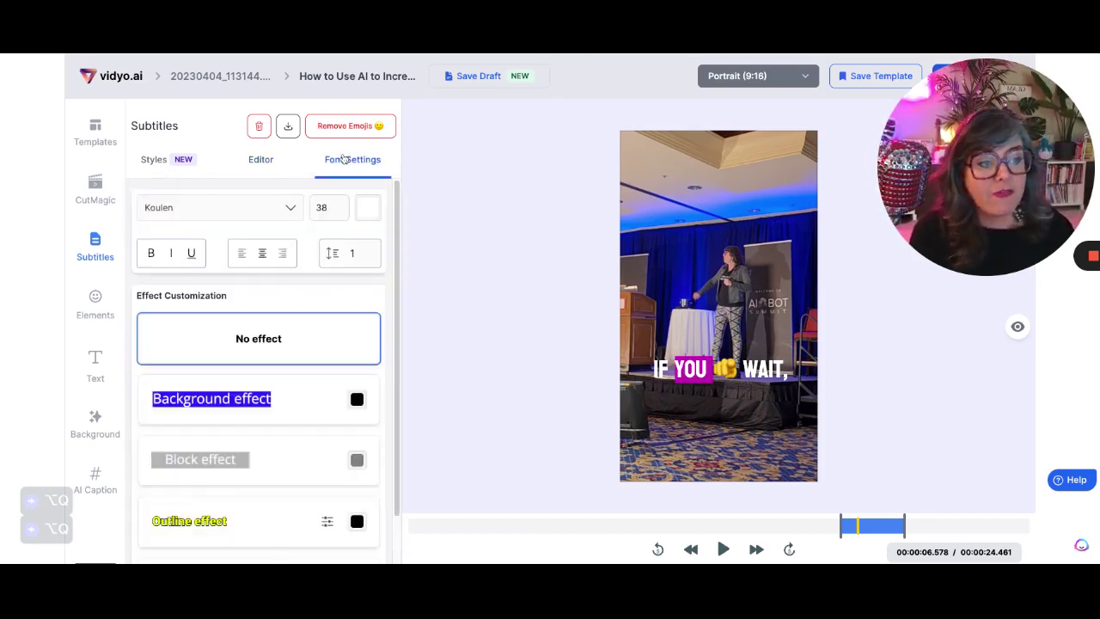
scroll(256, 447, "down", 1)
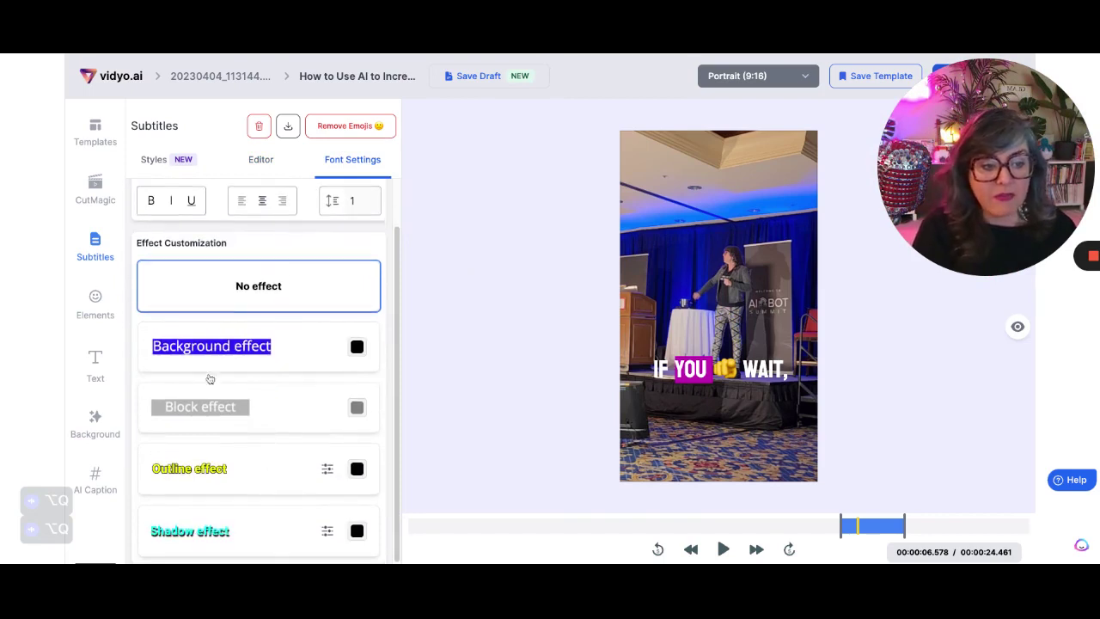
left_click(96, 316)
left_click(387, 291)
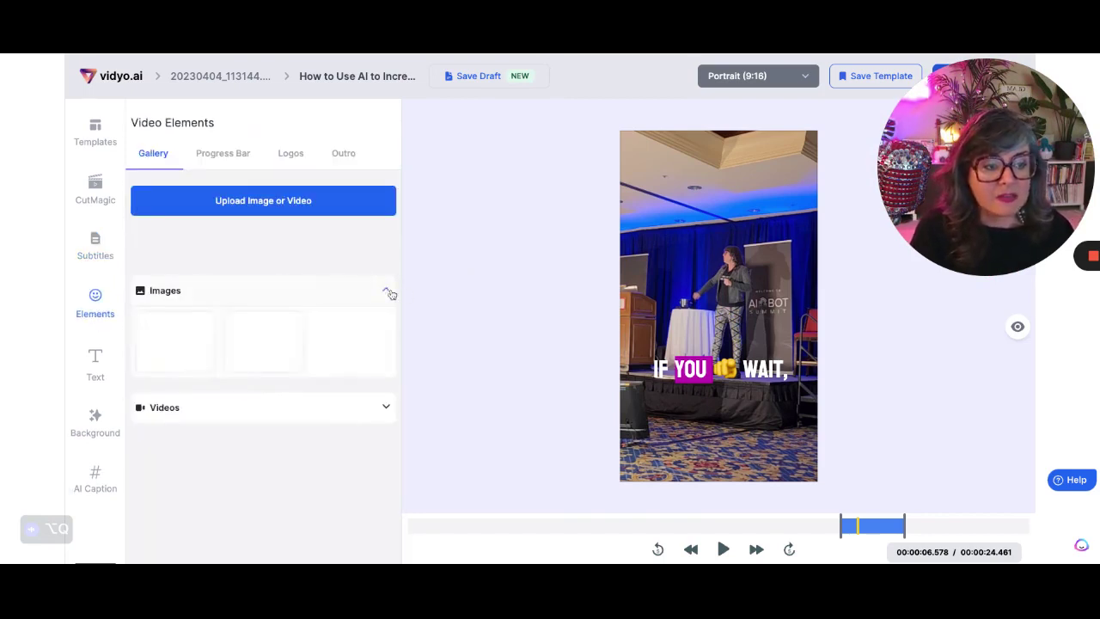
key("alt+q")
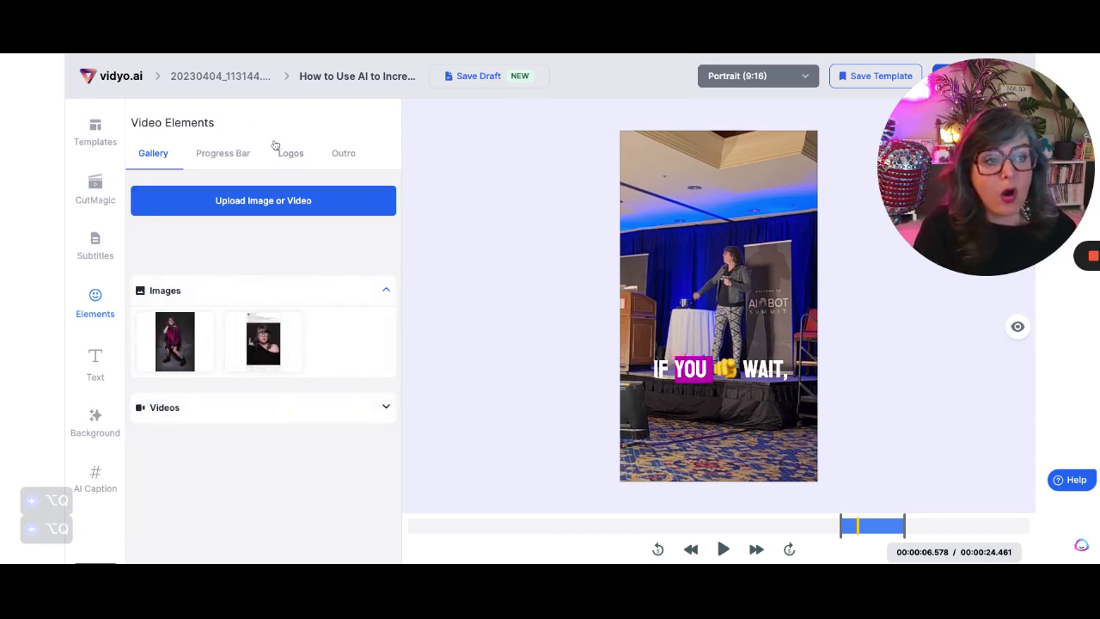
left_click(387, 408)
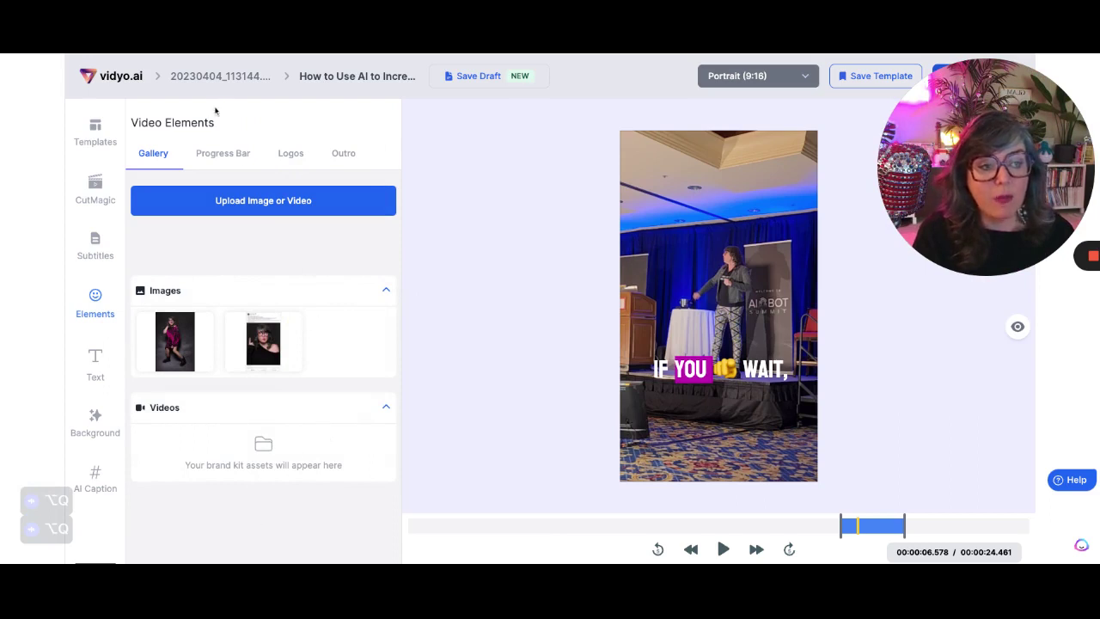
Add a progress bar and set its colour to light orange FFBD59
left_click(232, 155)
left_click(271, 203)
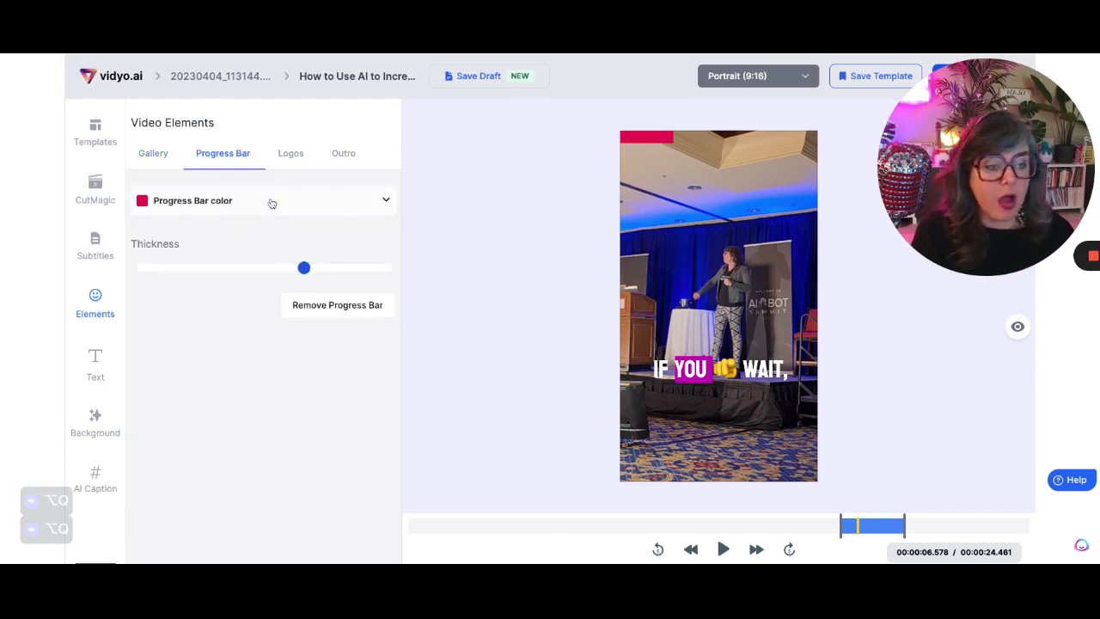
left_click(353, 206)
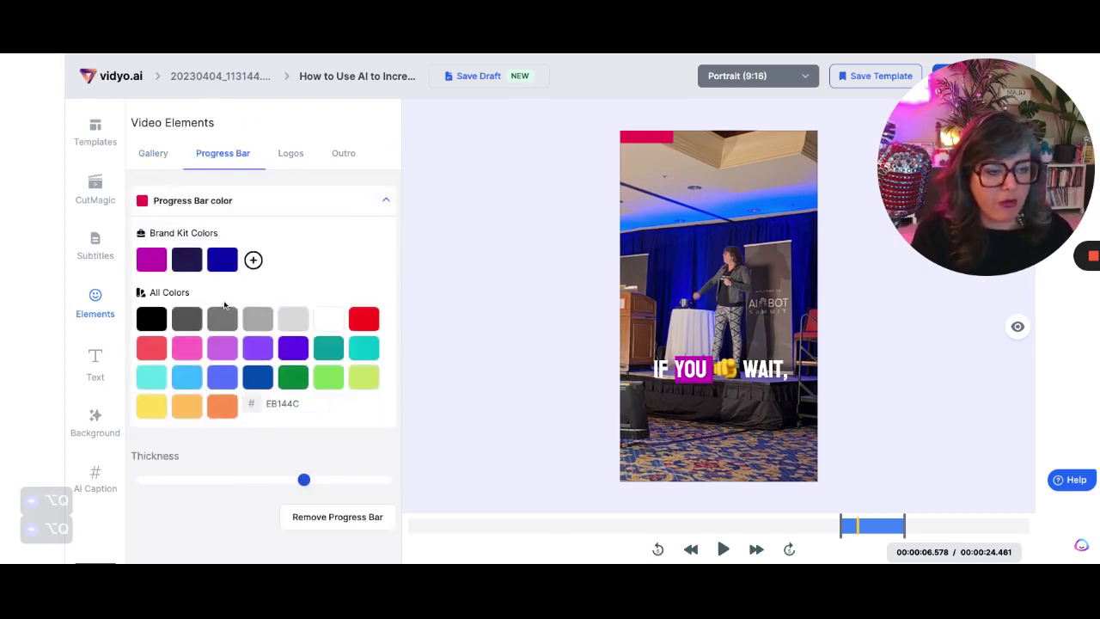
left_click(153, 269)
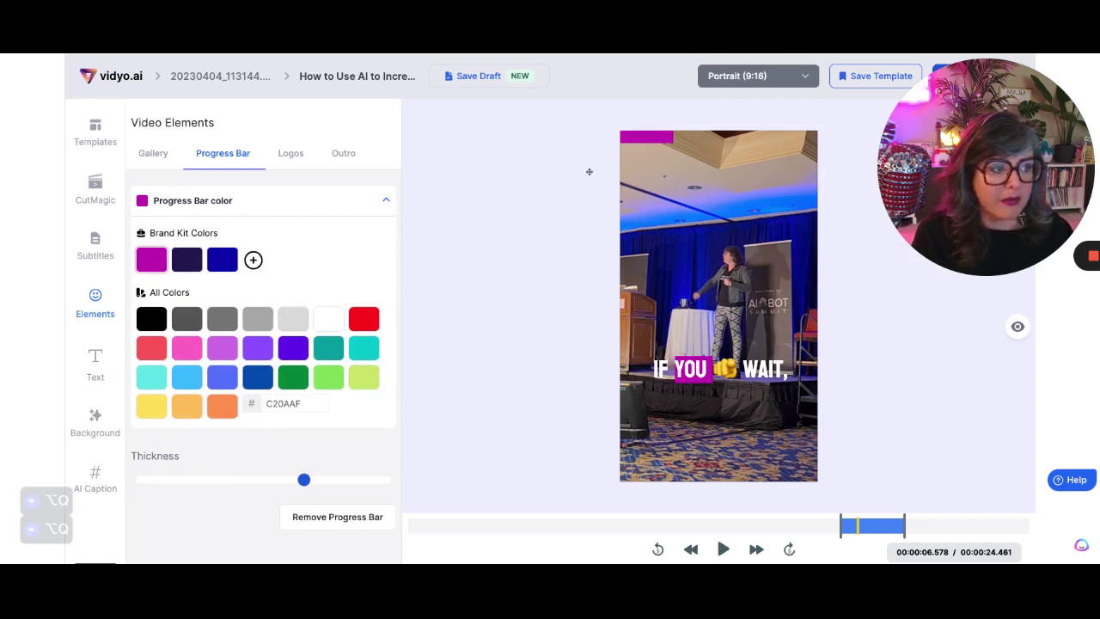
left_click(183, 410)
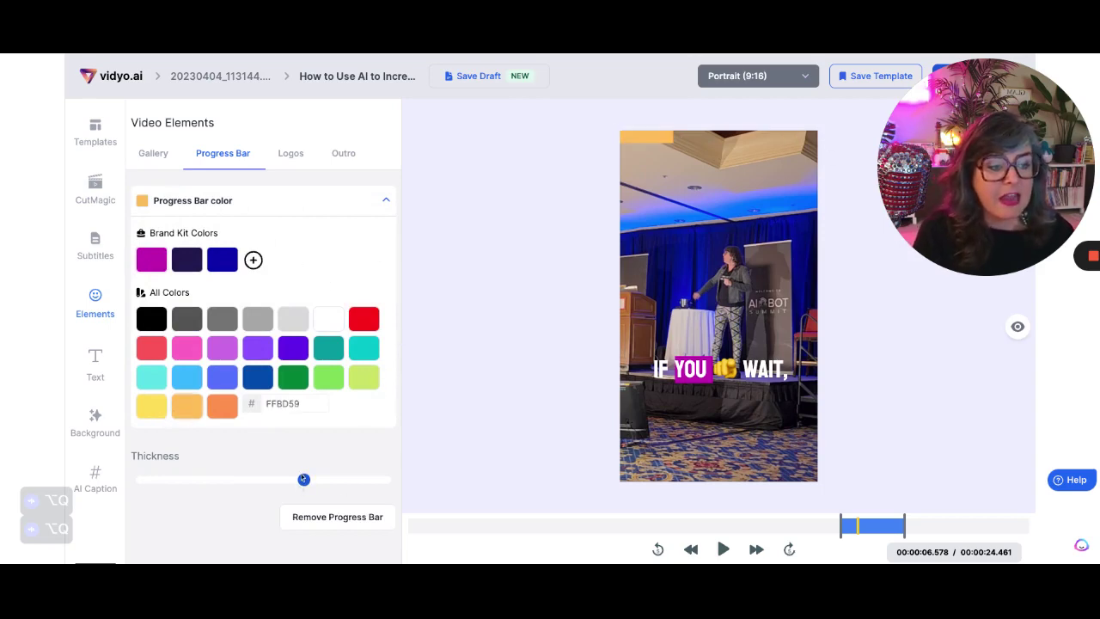
Make the progress bar thinner and try the first brand kit outro in a preview
left_click_drag(303, 480, 272, 479)
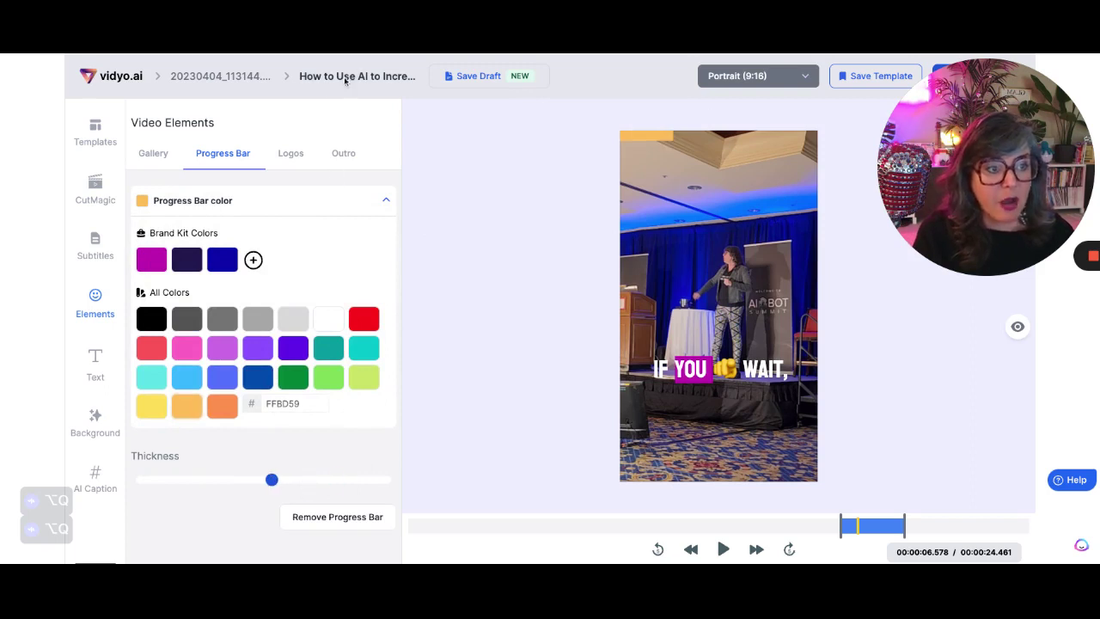
left_click(291, 156)
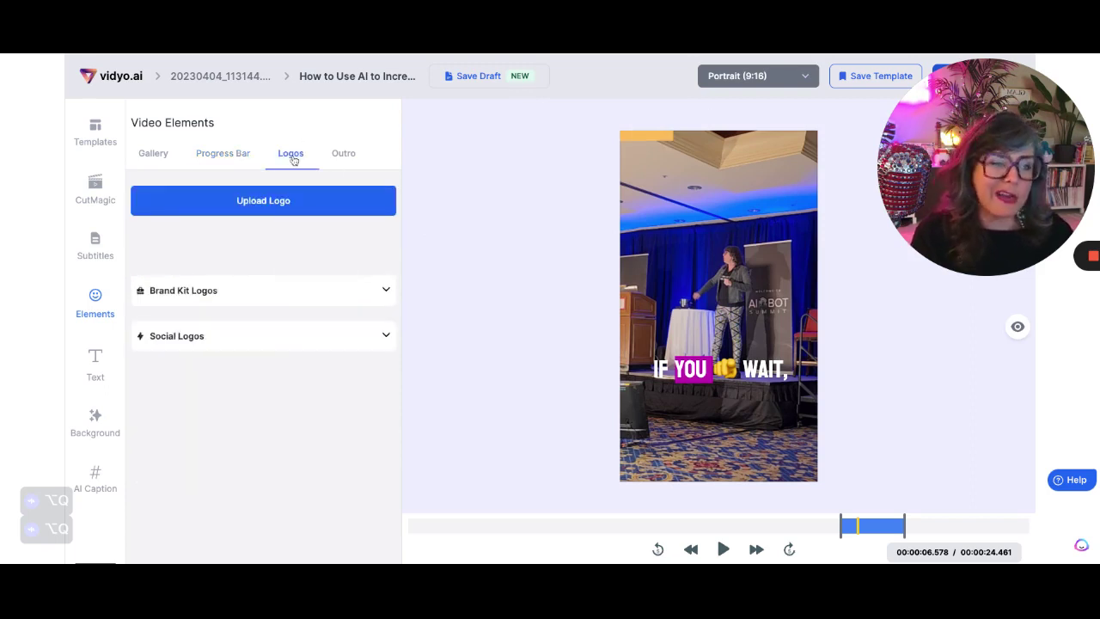
left_click(344, 161)
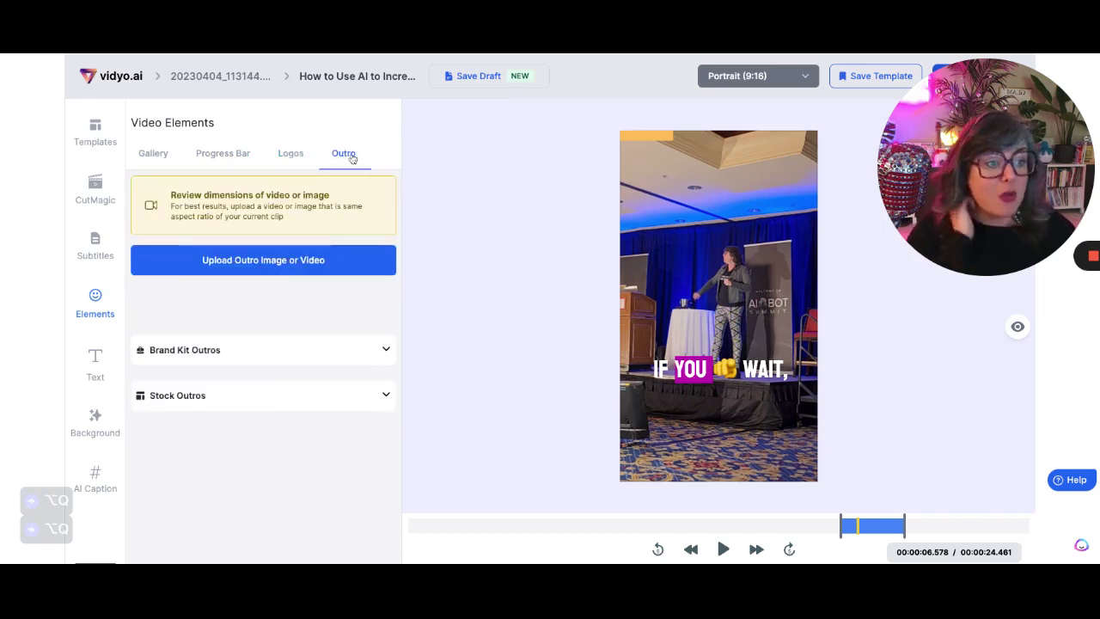
left_click(381, 353)
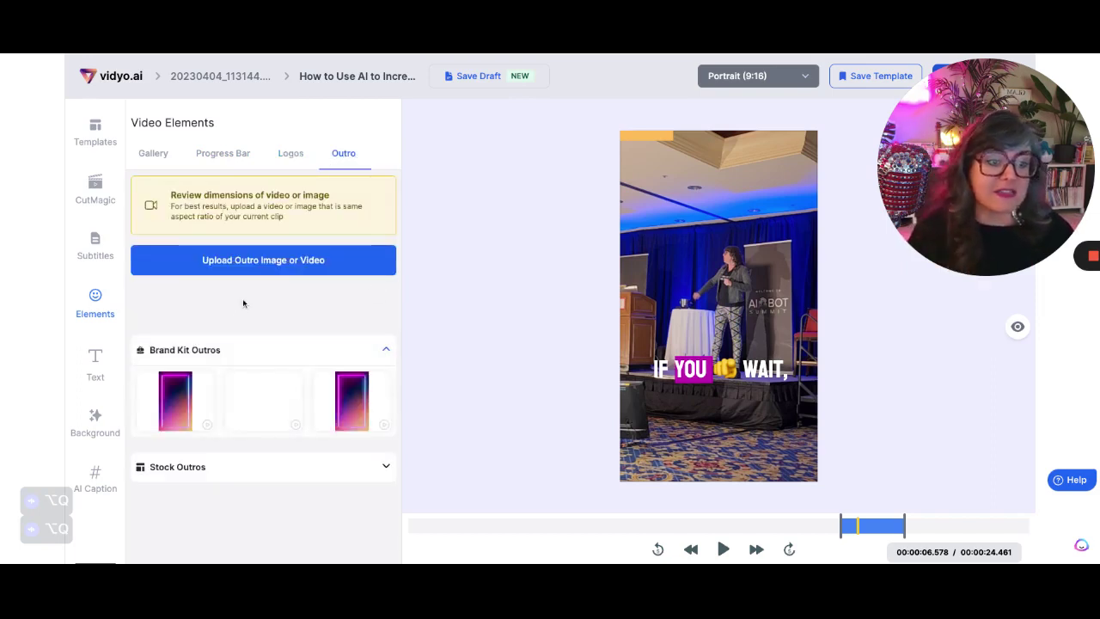
left_click(171, 416)
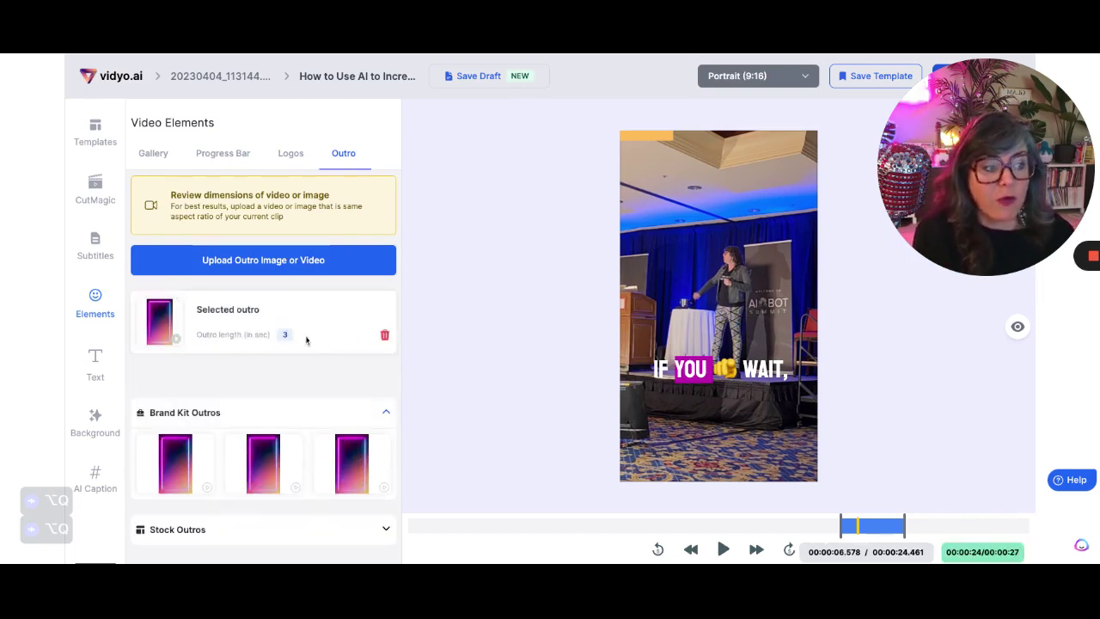
left_click(723, 549)
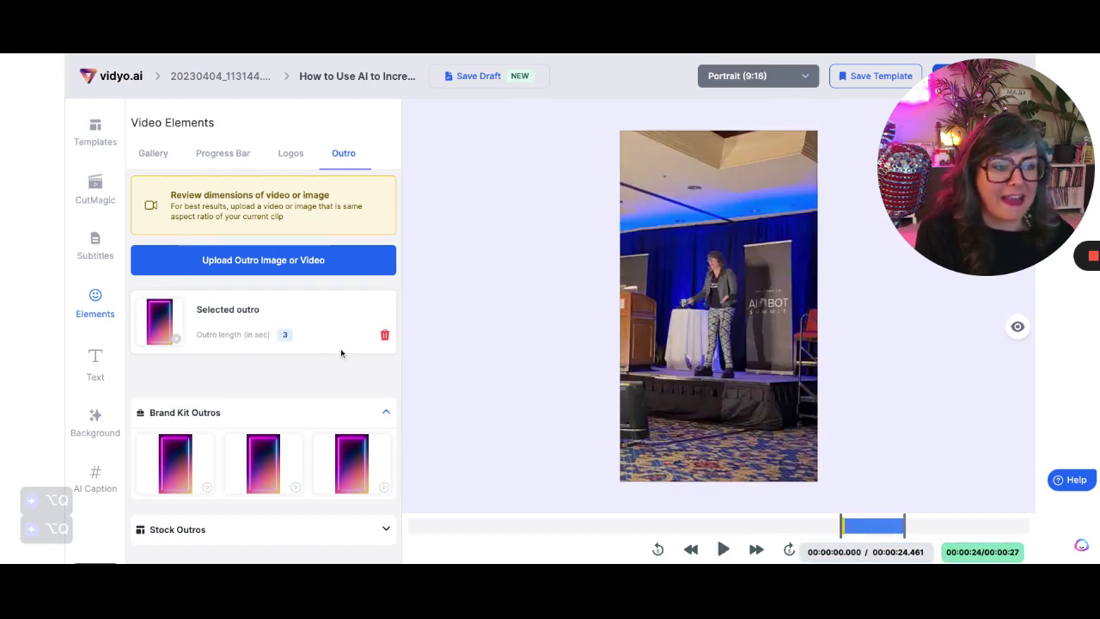
Swap in the middle 3-second brand kit outro and preview the video's ending
left_click(384, 337)
left_click(260, 401)
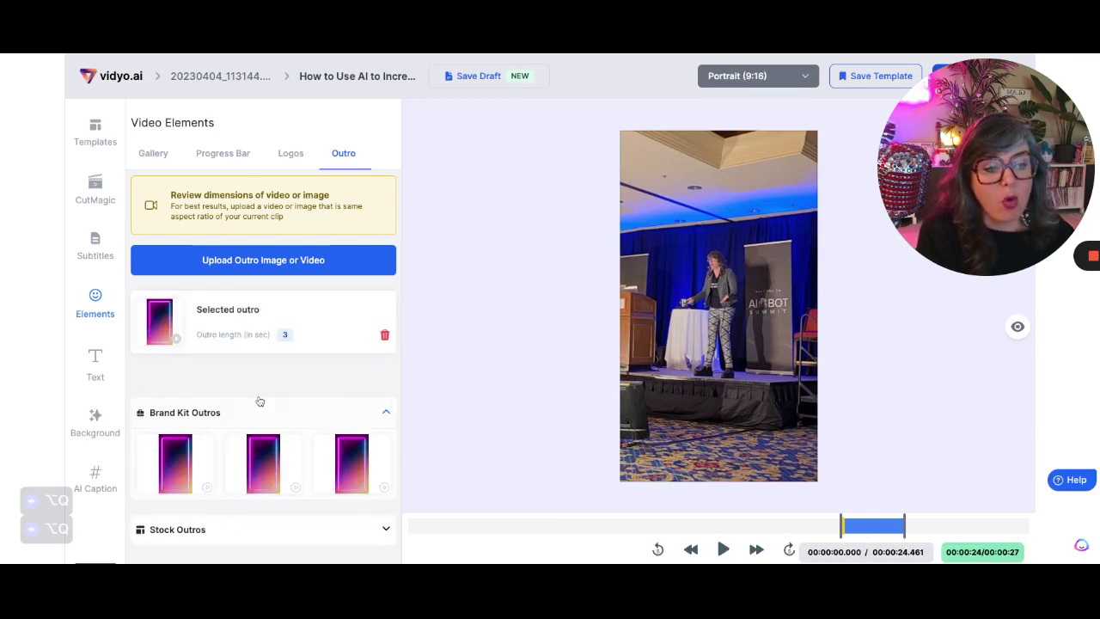
left_click(896, 528)
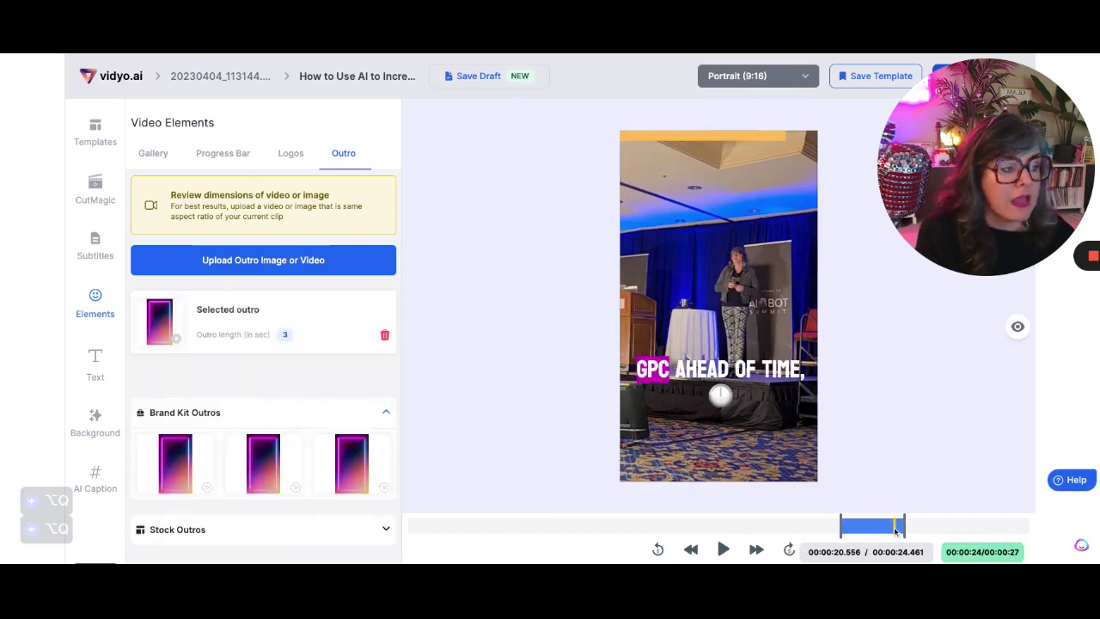
left_click(900, 528)
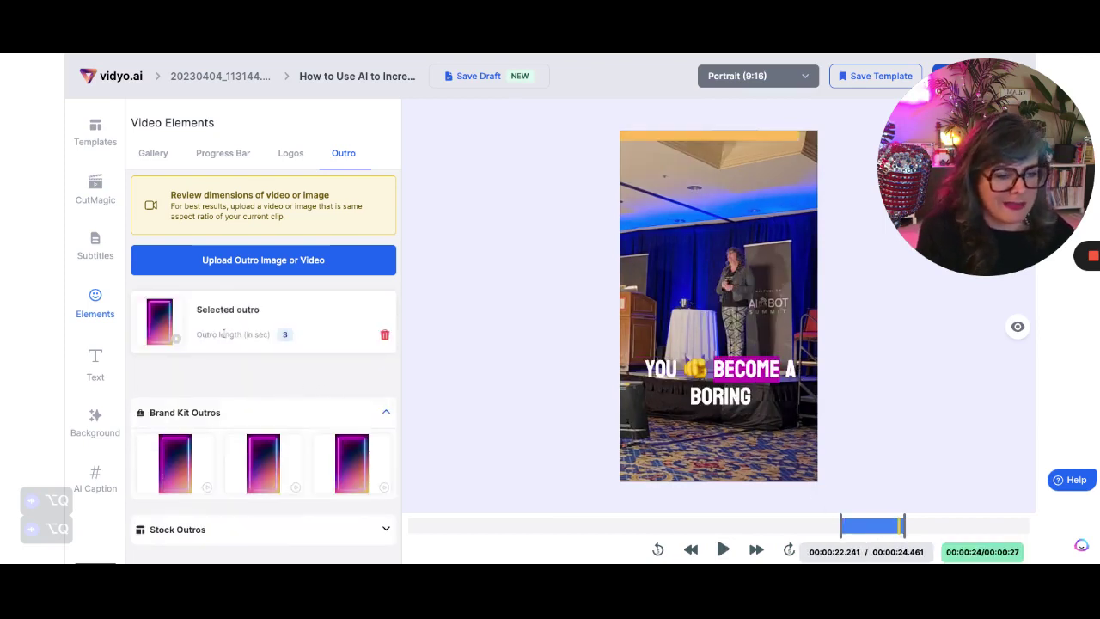
left_click(724, 549)
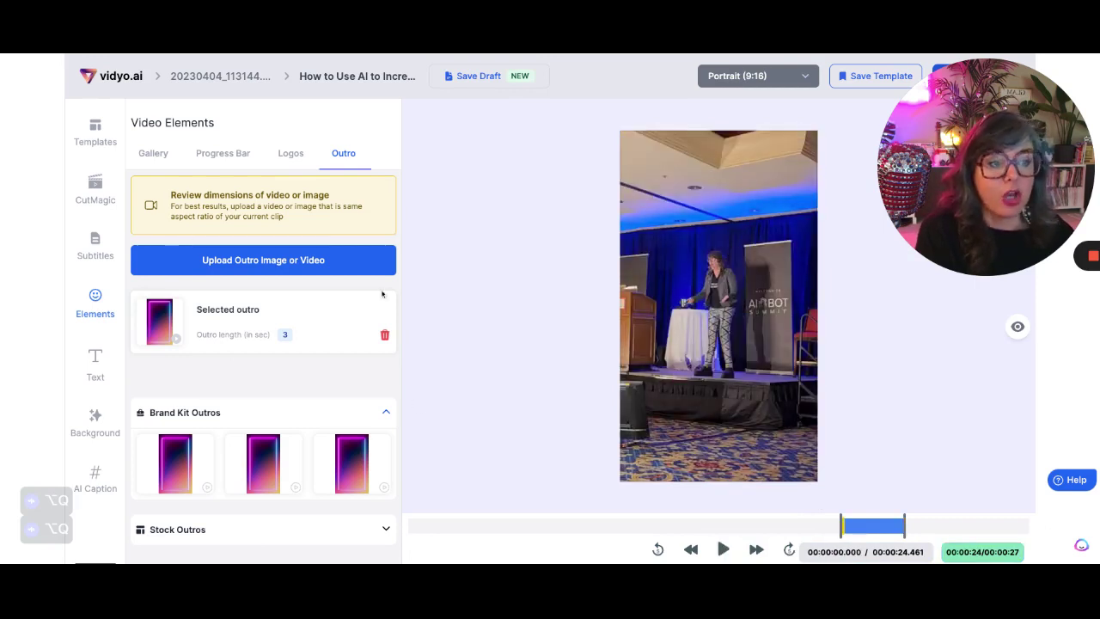
Add a new text overlay titled 'HOW TO AVOID BECOMING AN … BORING AI ZOMBIE MARKETER'
left_click(90, 356)
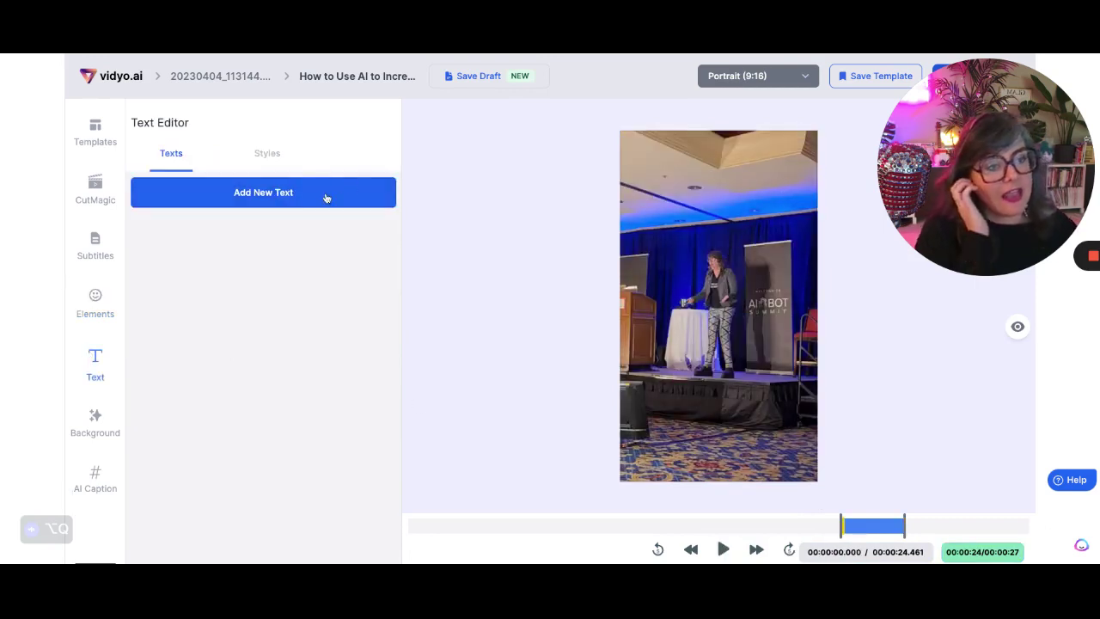
left_click(272, 192)
triple_click(245, 242)
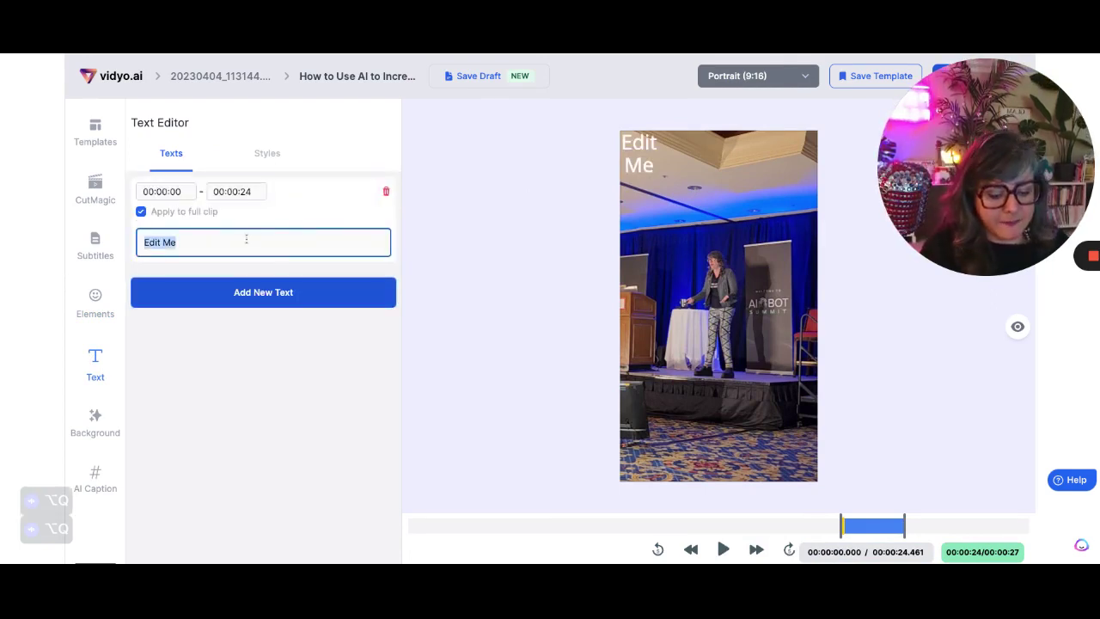
type("HOW")
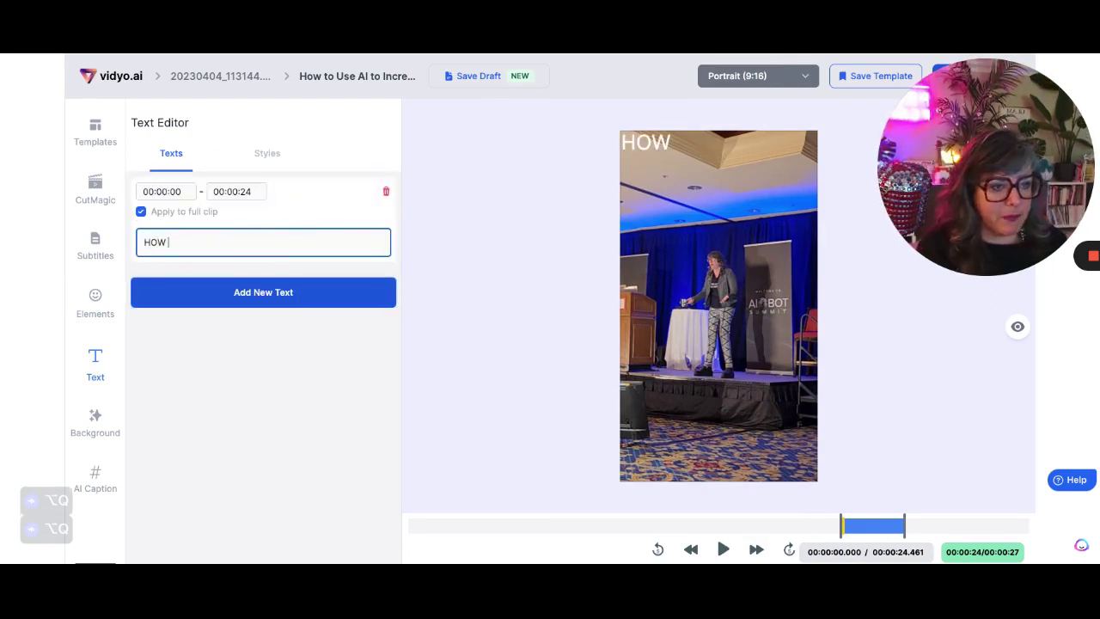
type(" TO AVOID BE")
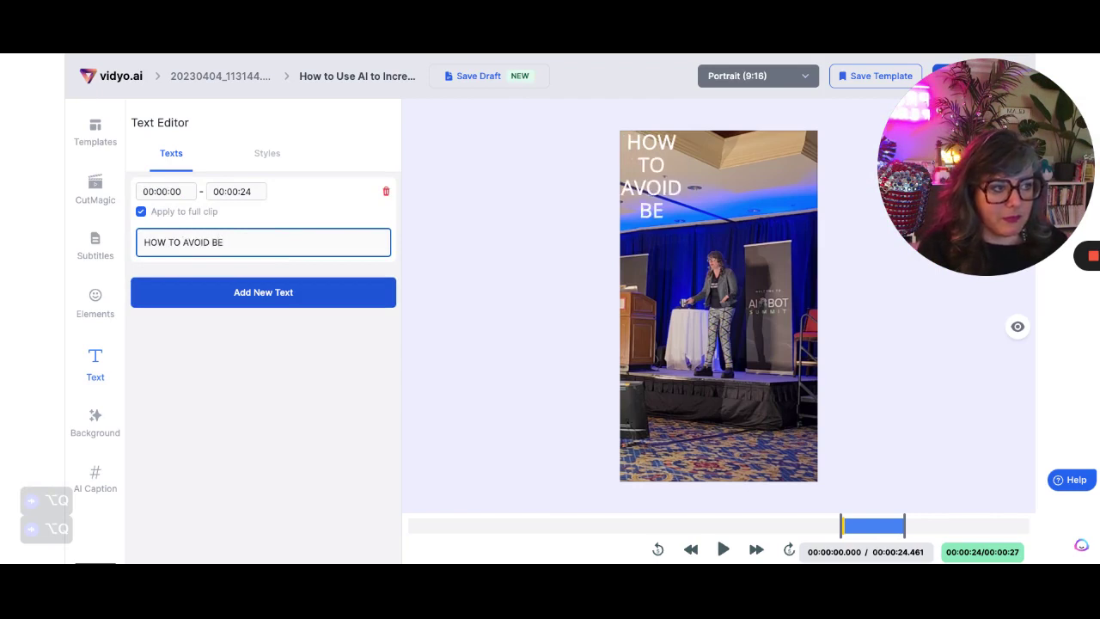
type("COMING")
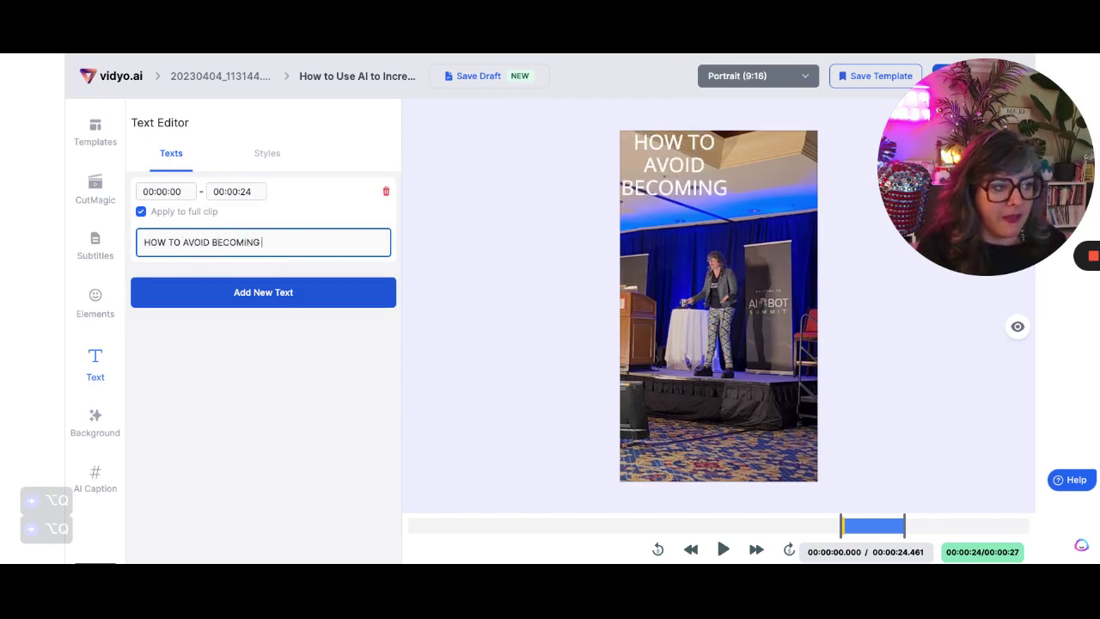
type(" AN AI ZOMB")
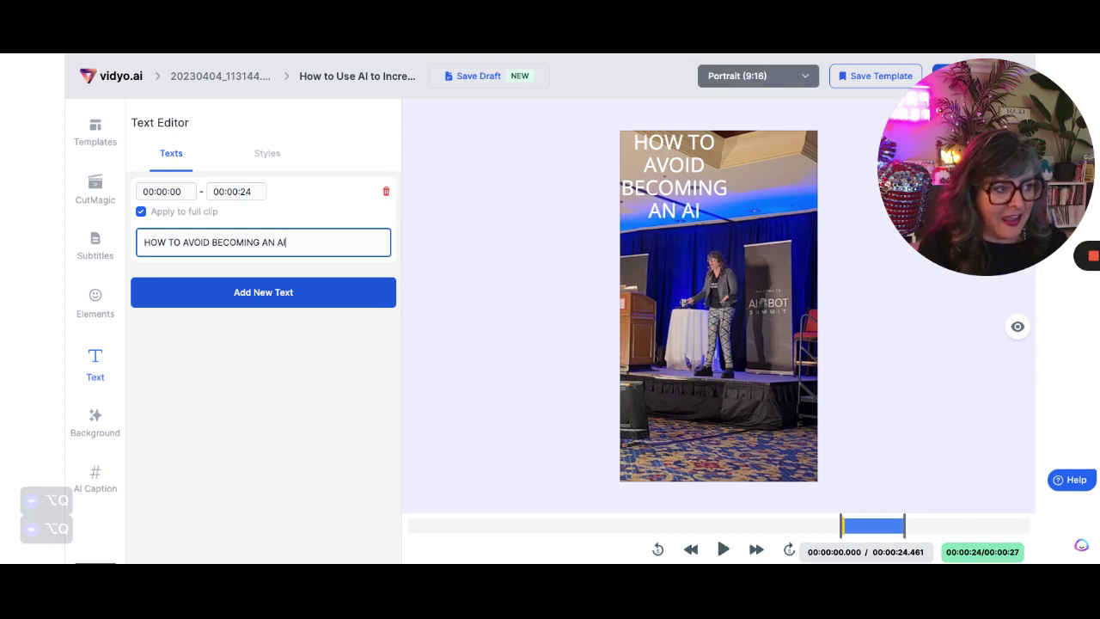
key("BackSpace")
key("BackSpace")
key("BackSpace")
key("BackSpace")
key("BackSpace")
key("BackSpace")
key("BackSpace")
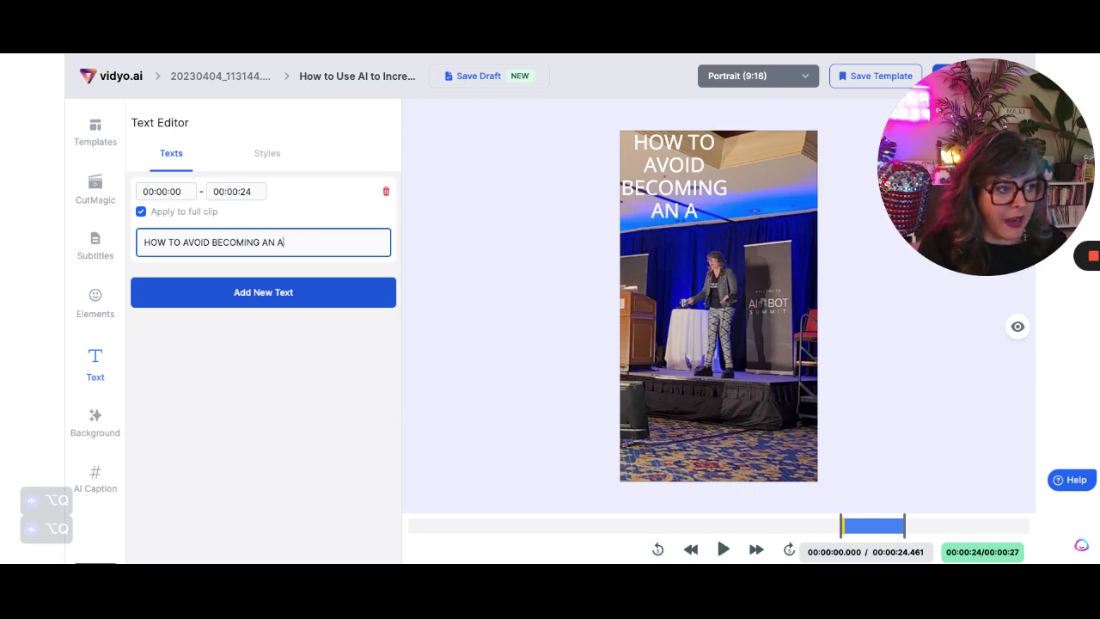
type("BOO")
key("BackSpace")
type("RING ")
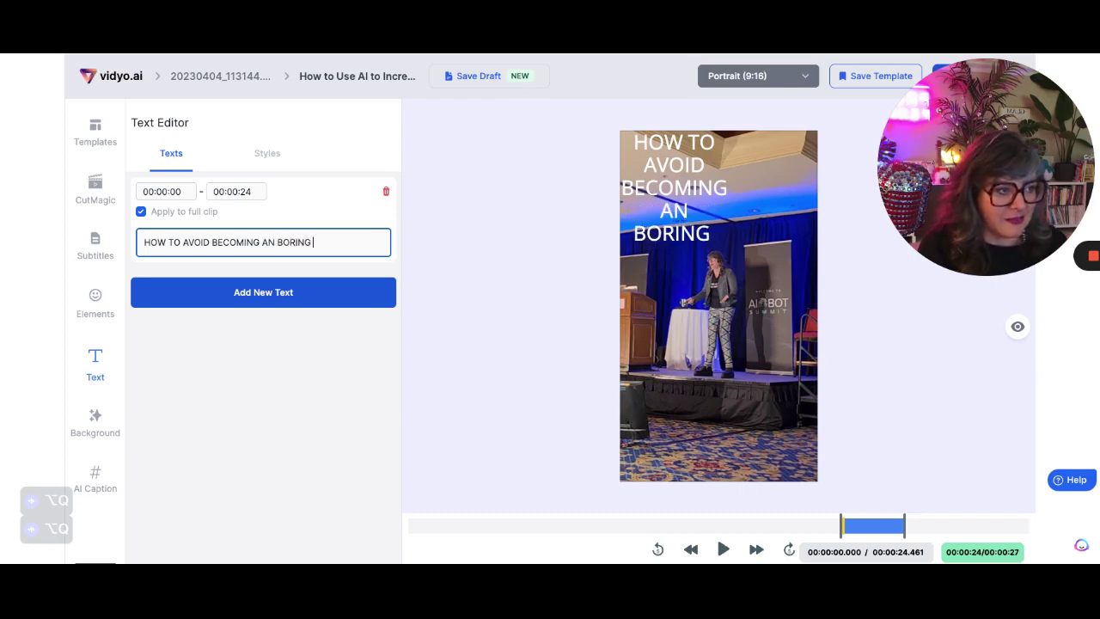
type("AIZO")
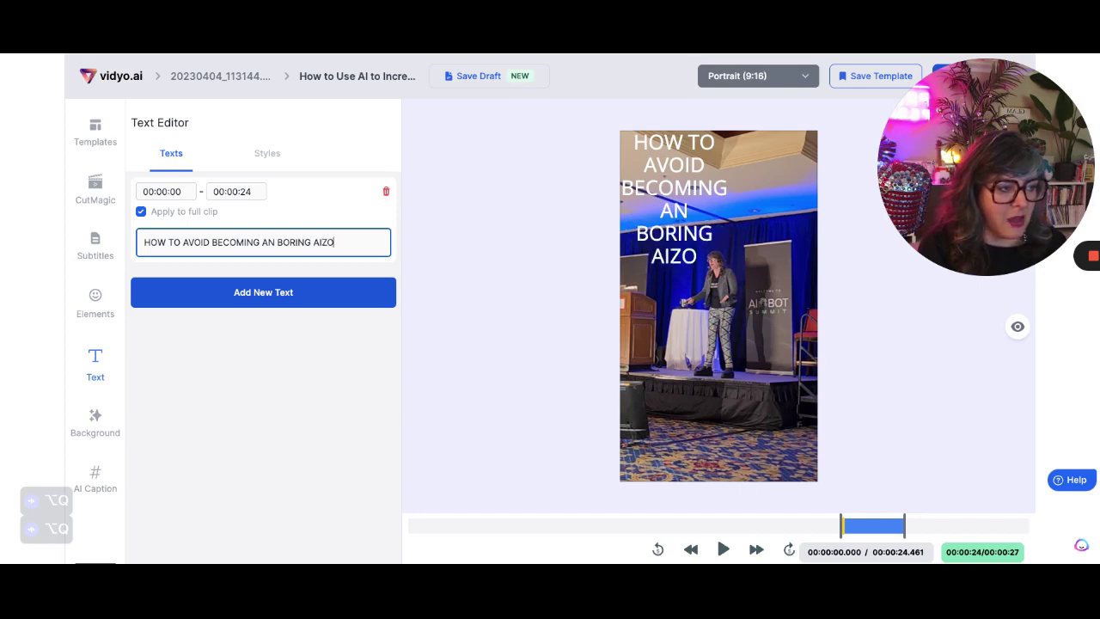
key("BackSpace")
key("BackSpace")
type("ZOMBIE MAR")
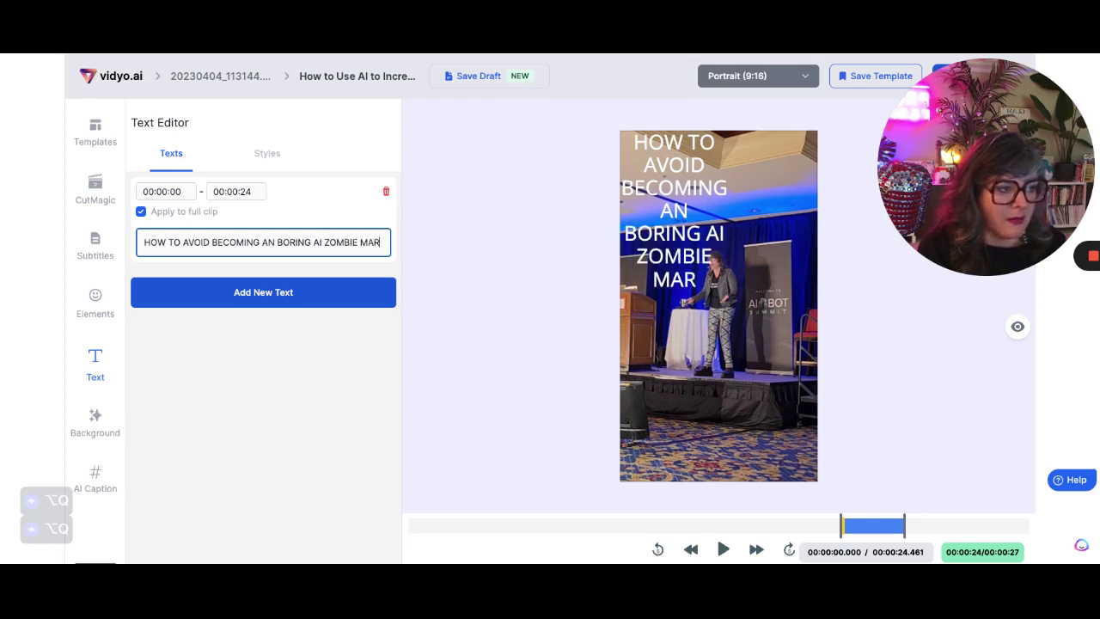
type("KETER")
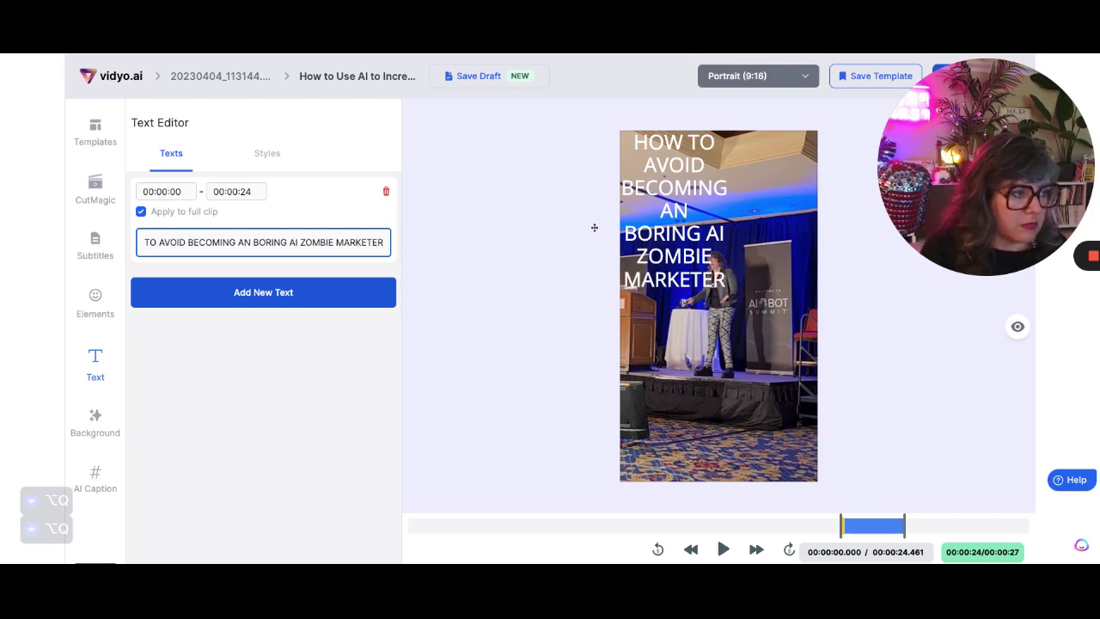
Replace the opening words 'HOW TO AVOID BECOMING AN' with 'DON'T BECOME A'
left_click(667, 195)
left_click(229, 242)
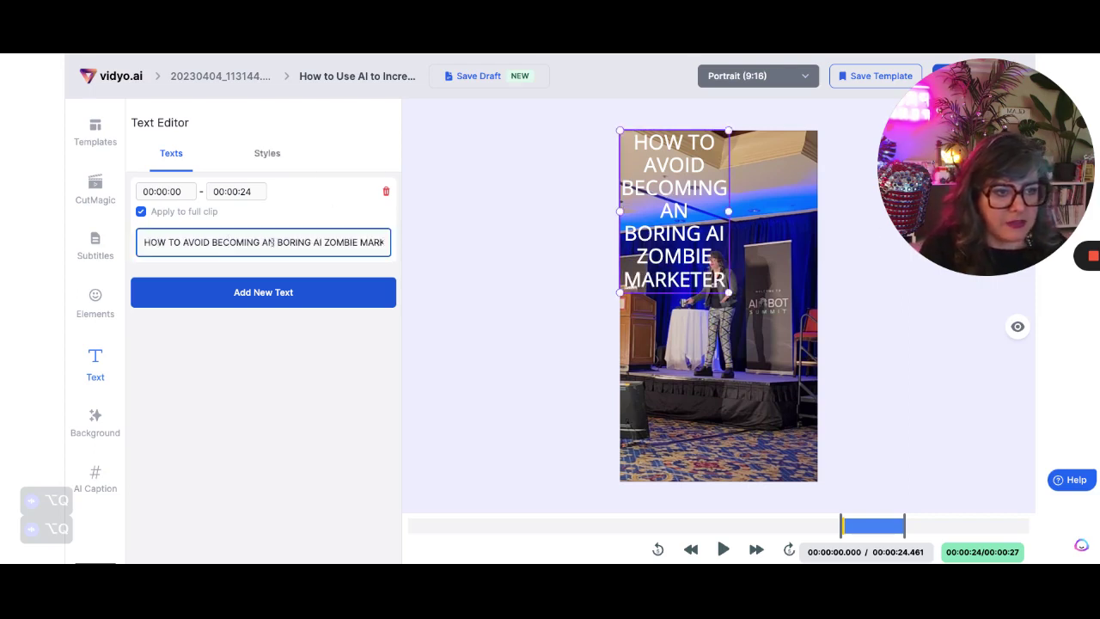
key("shift+Home")
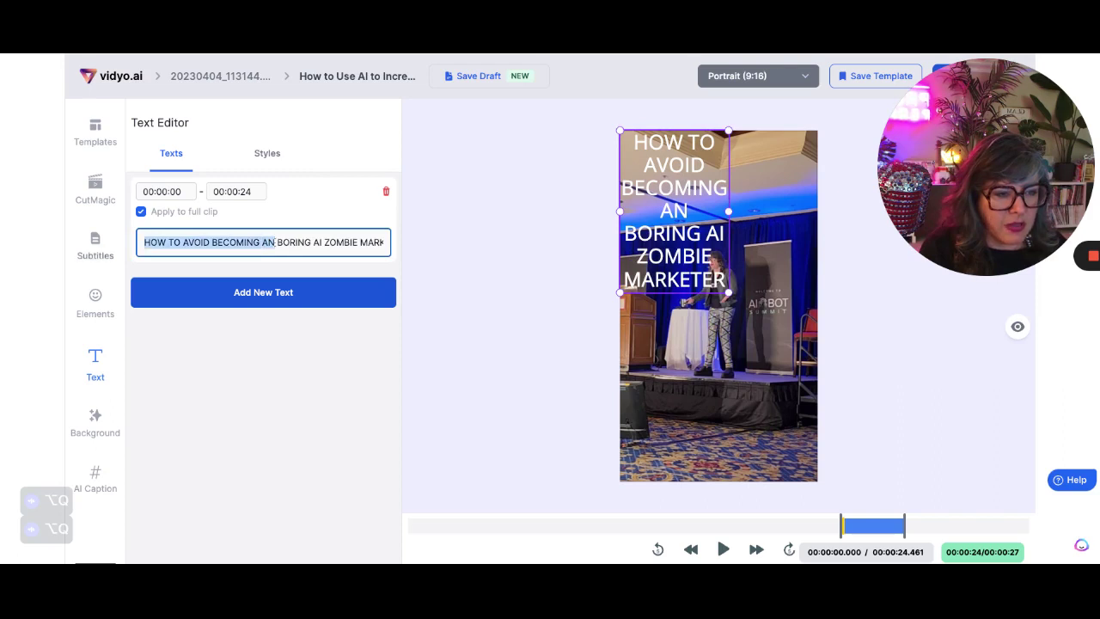
key("BackSpace")
type("DON'T B")
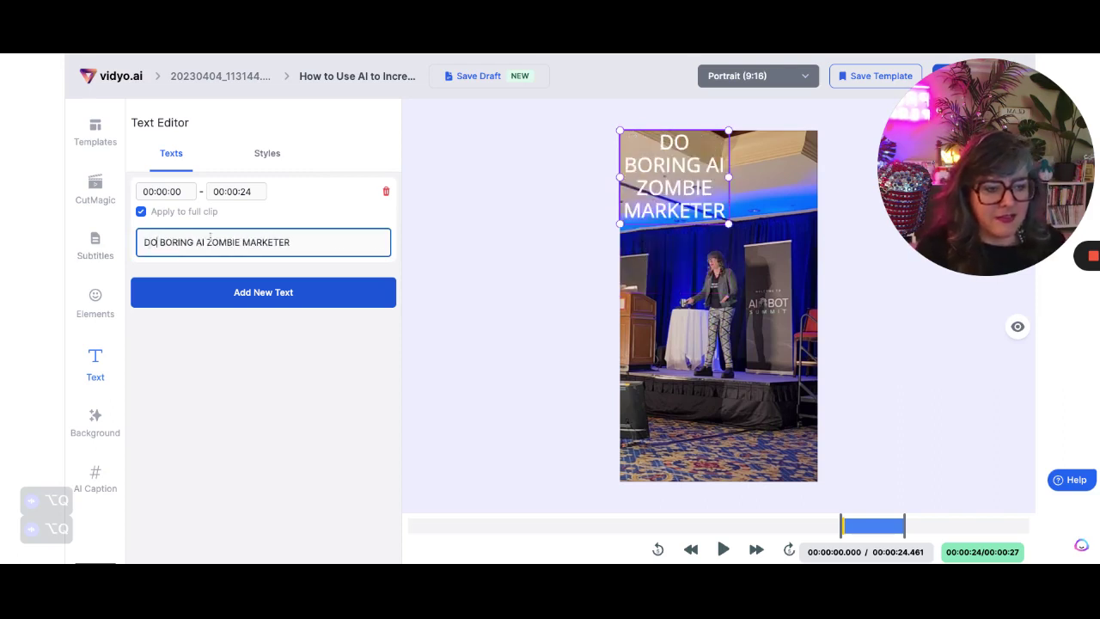
type("ECOME A")
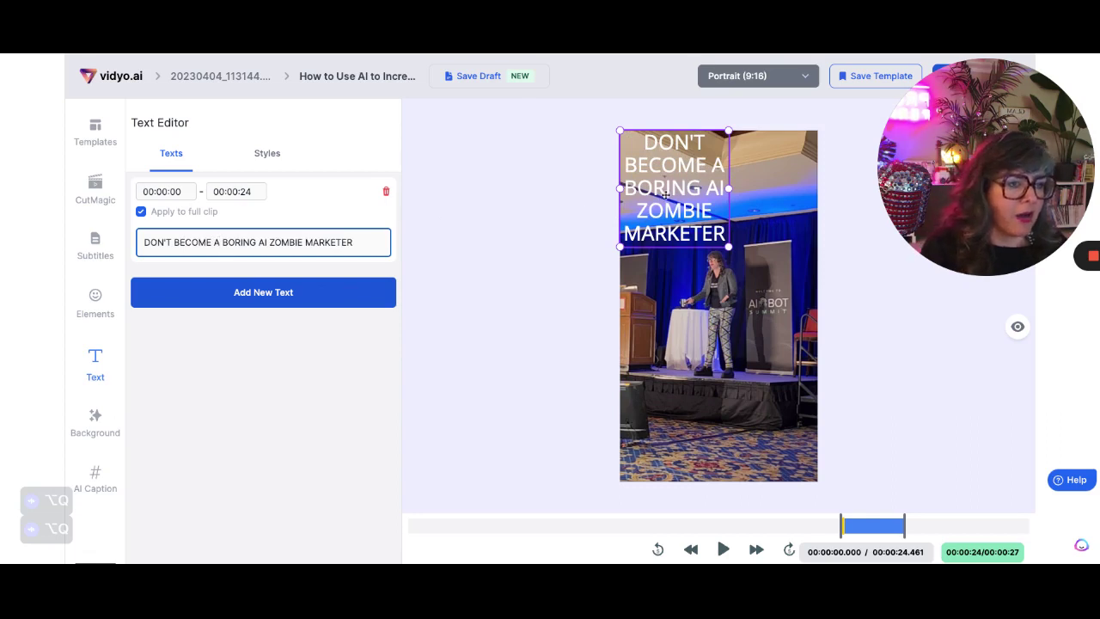
Make the title bold on a black background, widened and centred mid-frame
left_click(275, 153)
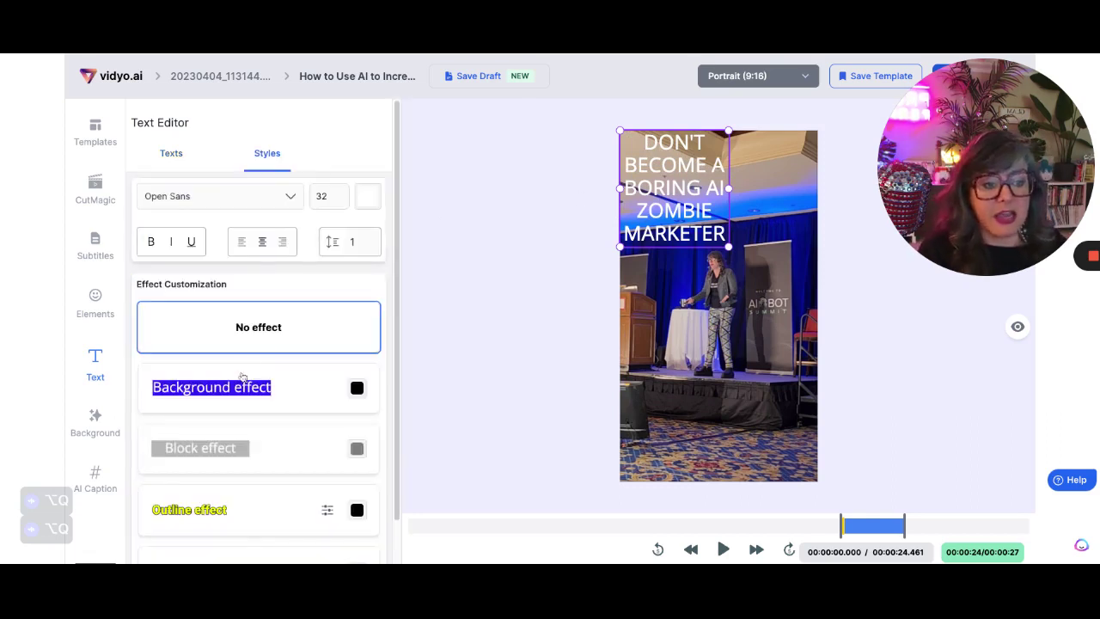
left_click(243, 378)
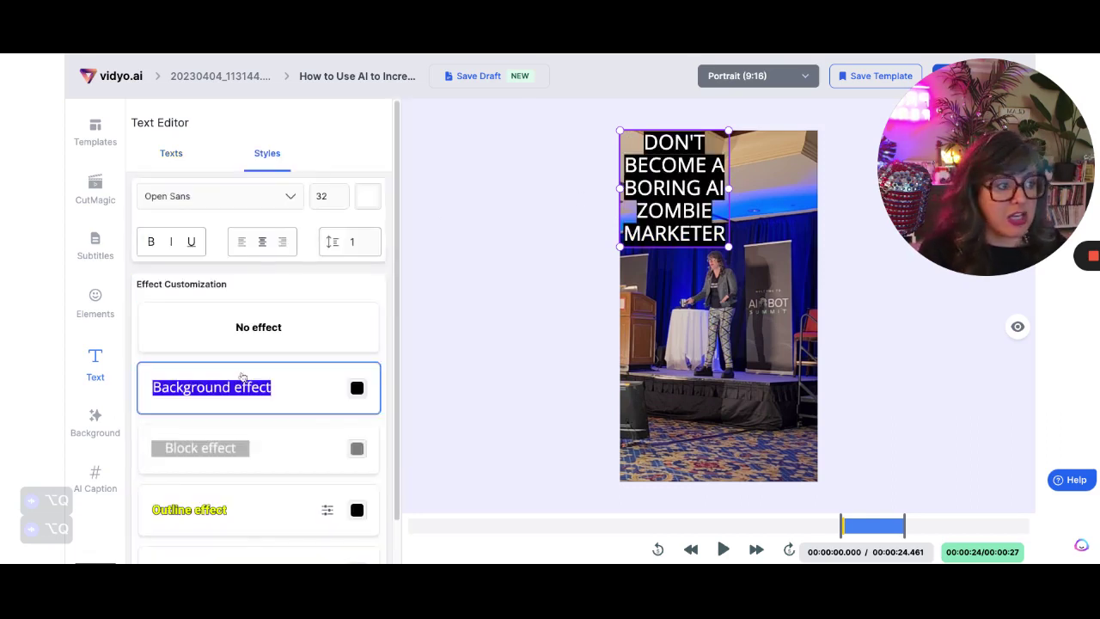
left_click(149, 244)
left_click_drag(730, 188, 814, 165)
left_click_drag(746, 166, 750, 250)
left_click_drag(744, 167, 741, 166)
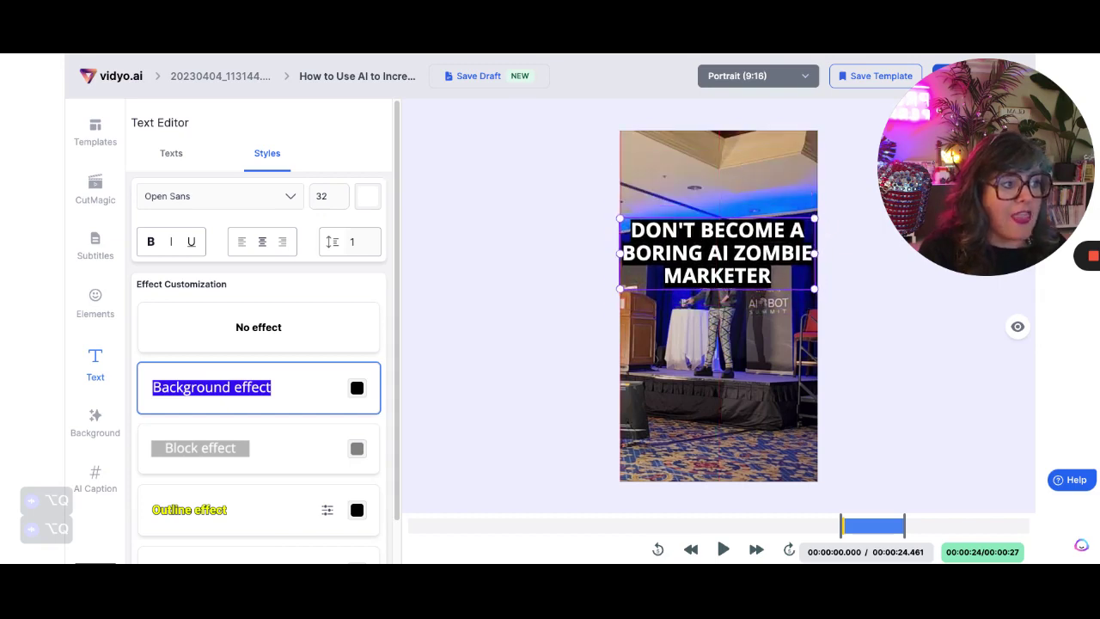
scroll(248, 263, "down", 1)
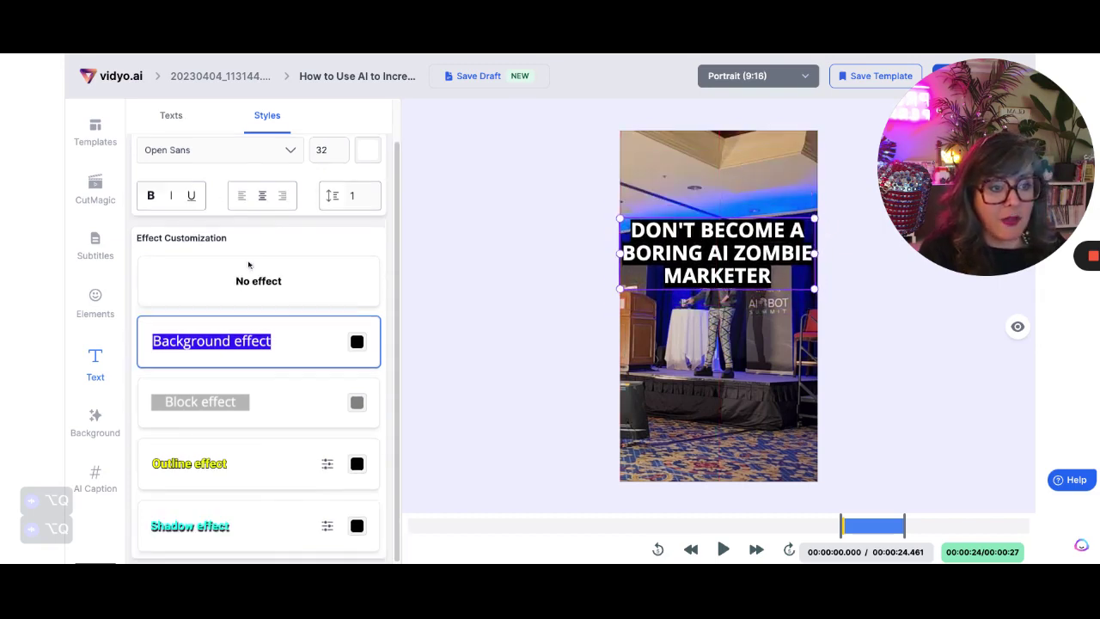
Limit the title overlay to the first three seconds, ending at 00:00:03
left_click(180, 126)
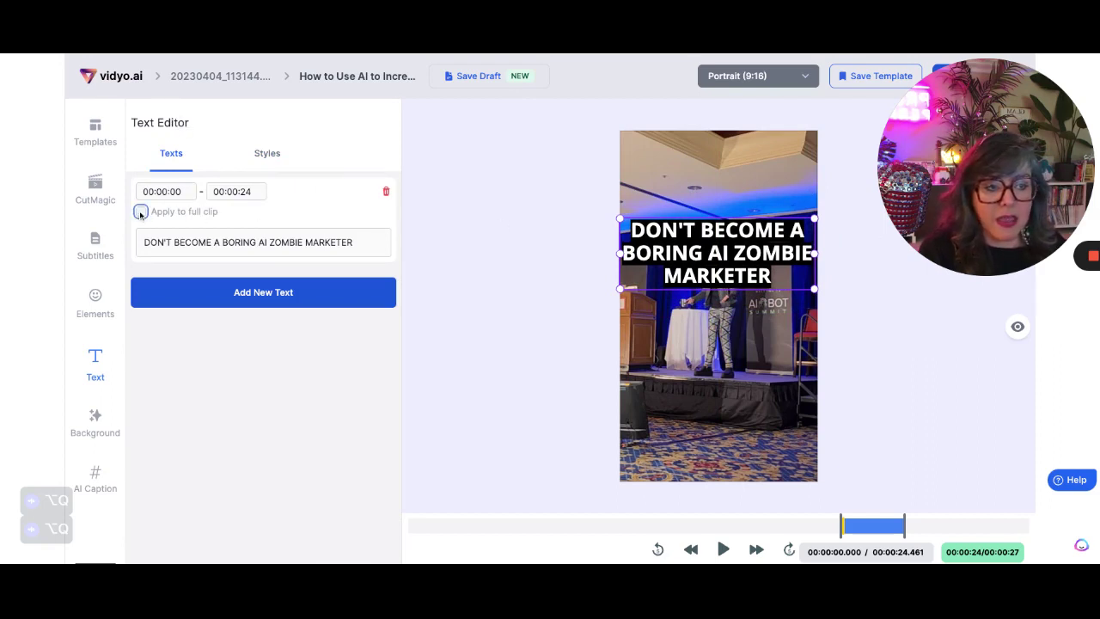
left_click(245, 191)
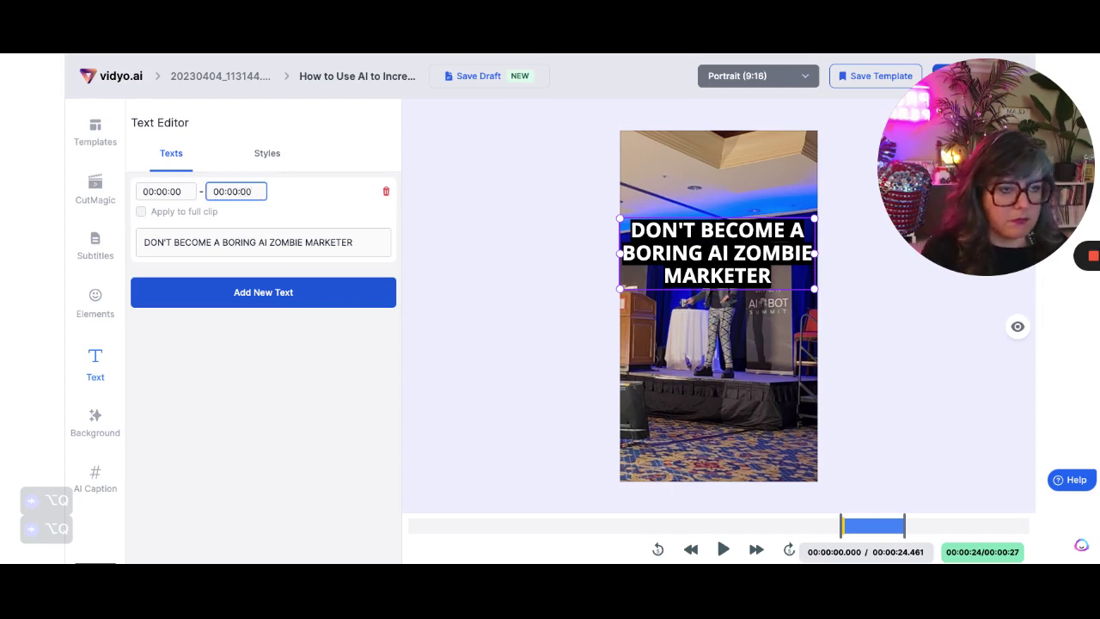
left_click(460, 290)
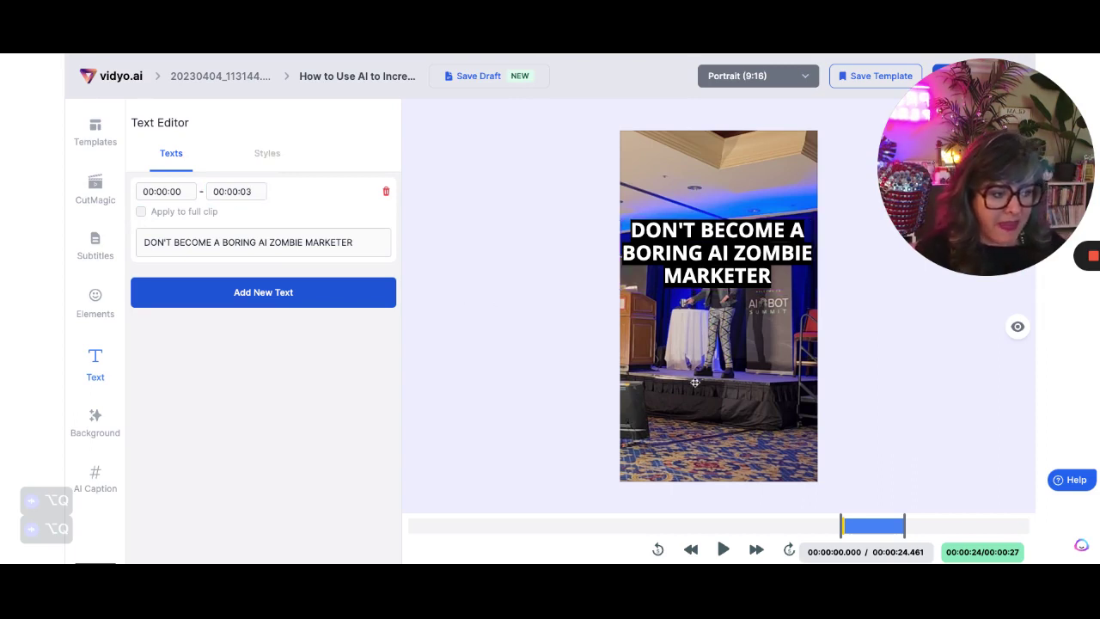
left_click(723, 550)
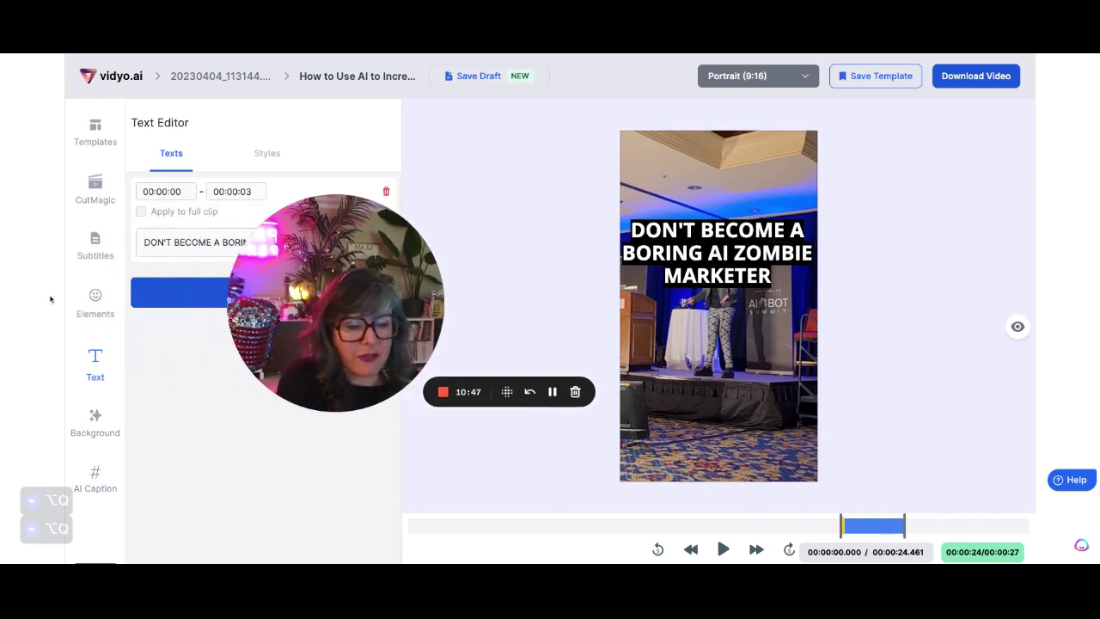
Generate an Instagram caption with AI Caption and copy the whole caption
left_click(95, 481)
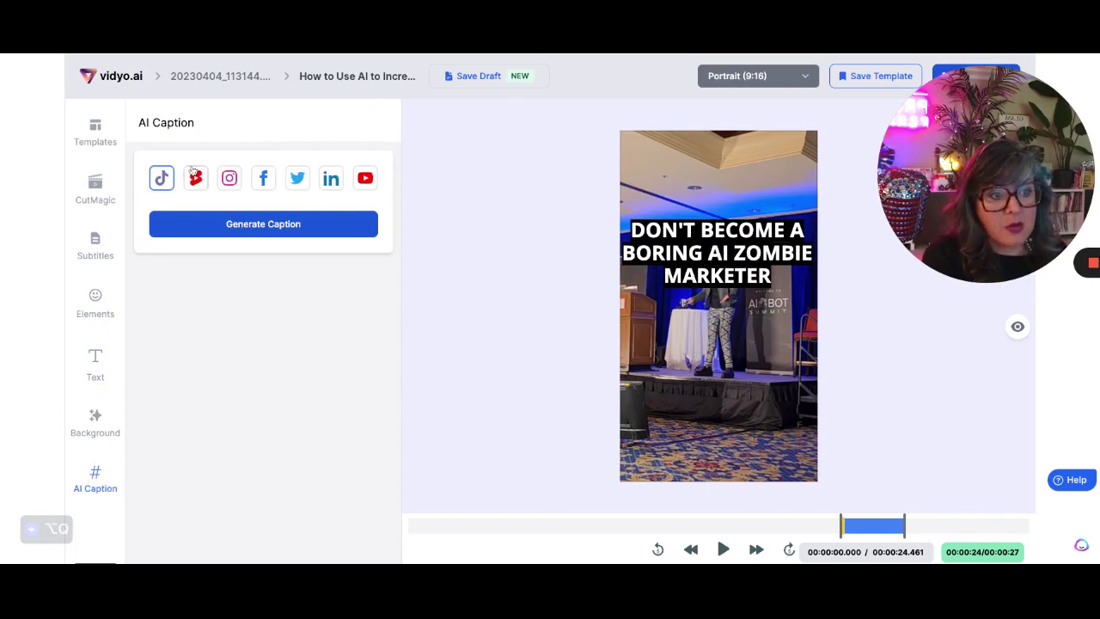
left_click(231, 180)
left_click(272, 227)
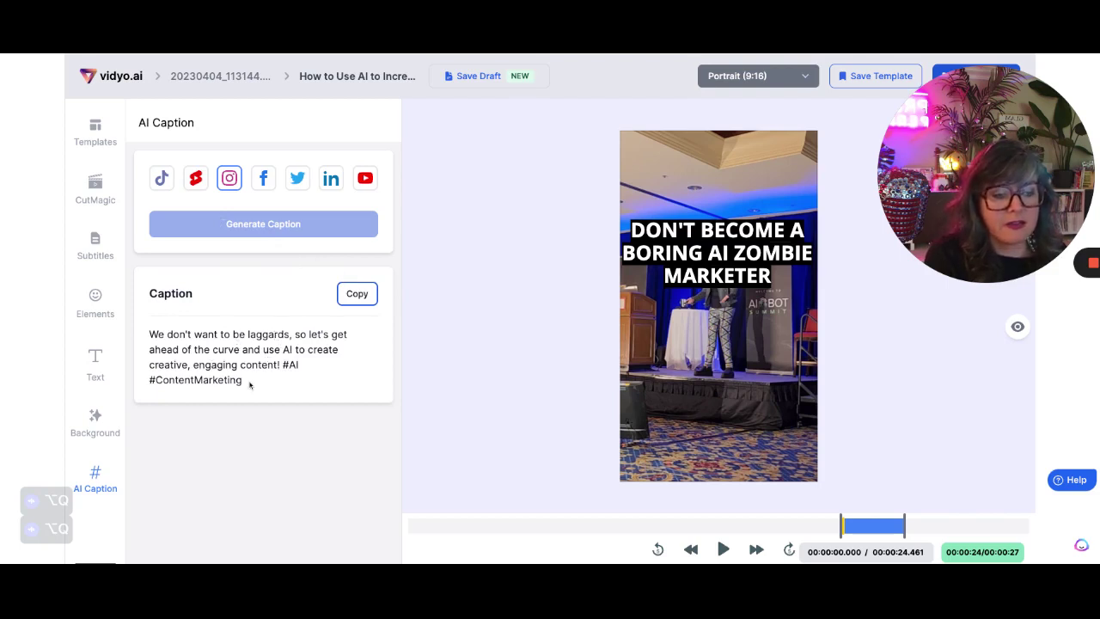
triple_click(256, 386)
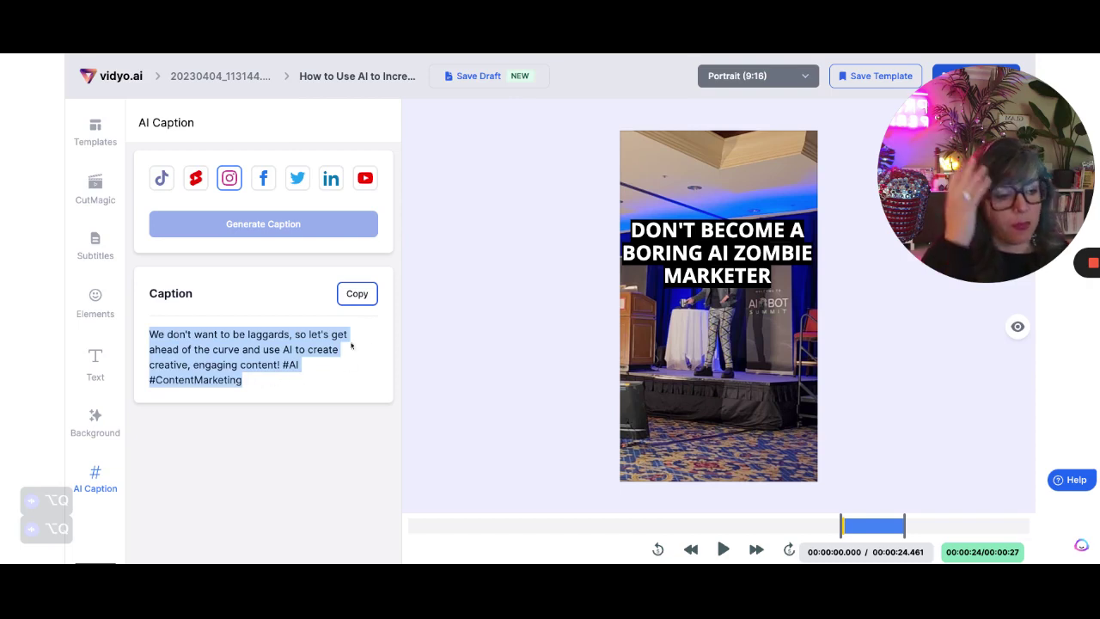
left_click(370, 301)
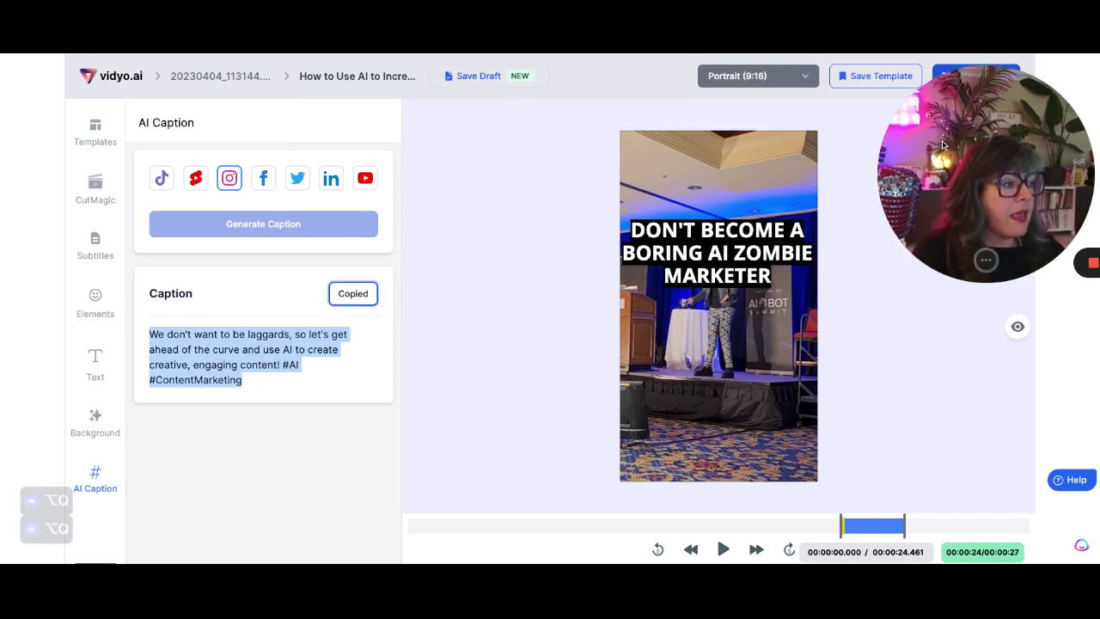
left_click(753, 251)
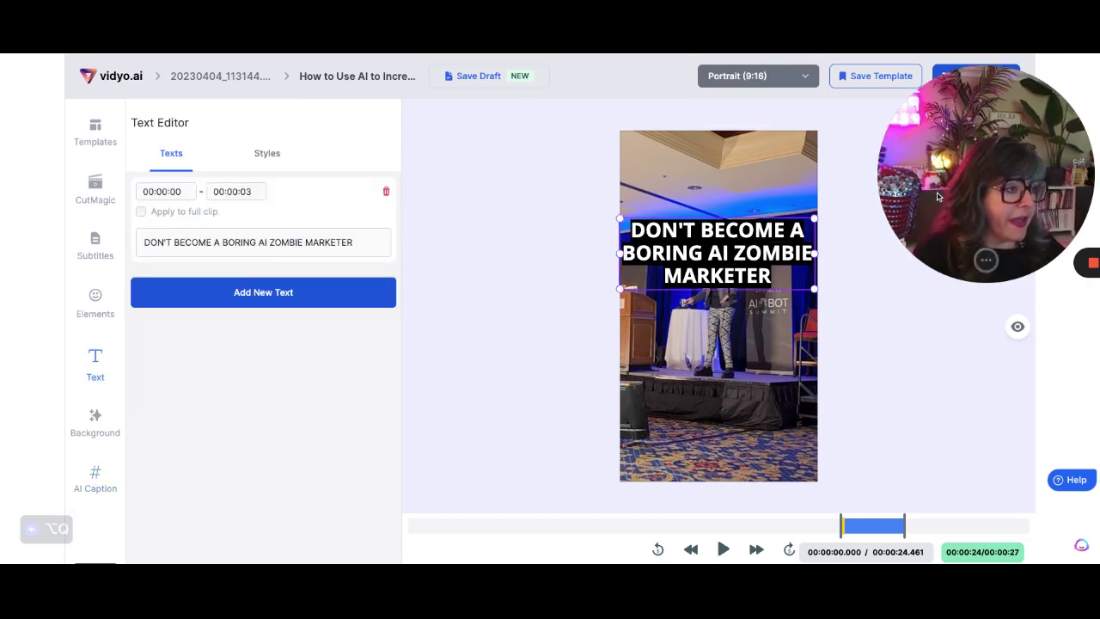
Export the short at 1080p and dismiss the export-started notice
left_click_drag(939, 197, 233, 266)
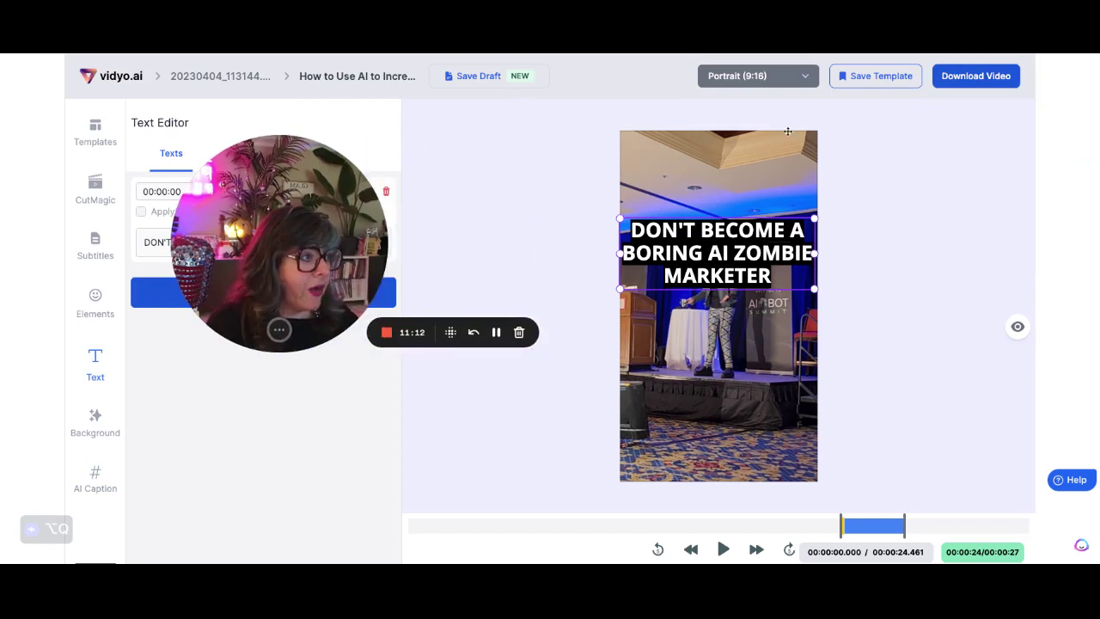
left_click(965, 79)
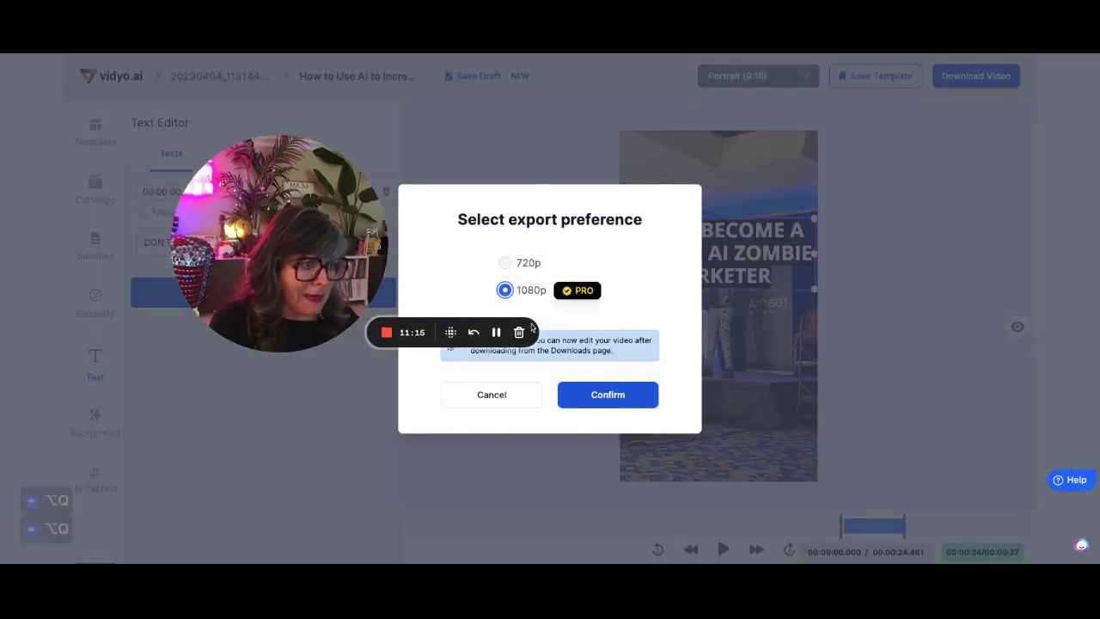
left_click(604, 397)
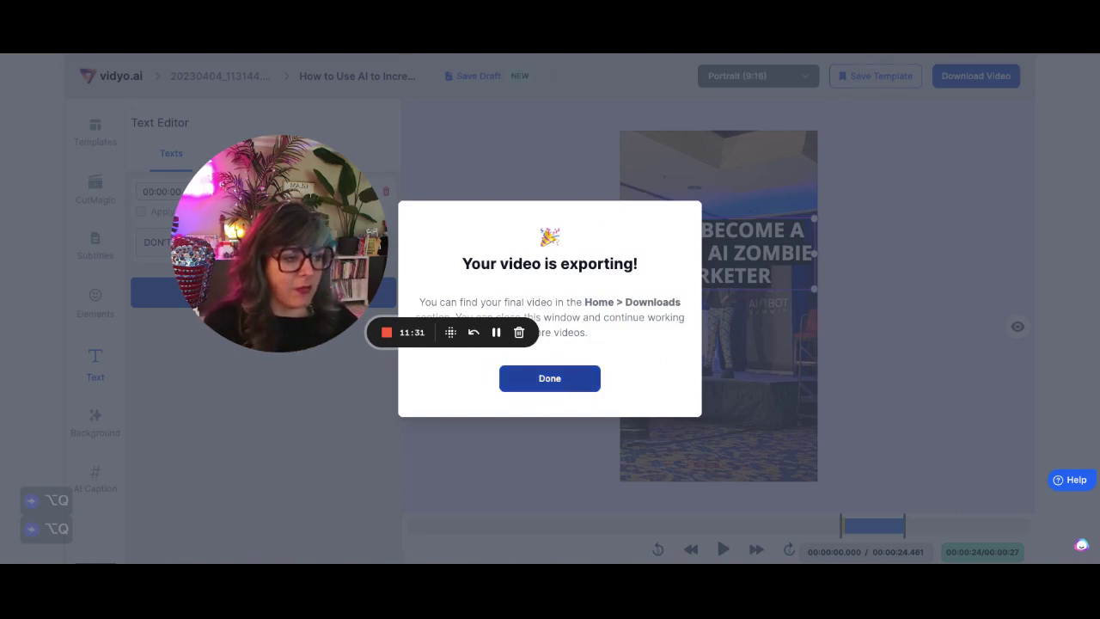
left_click(566, 384)
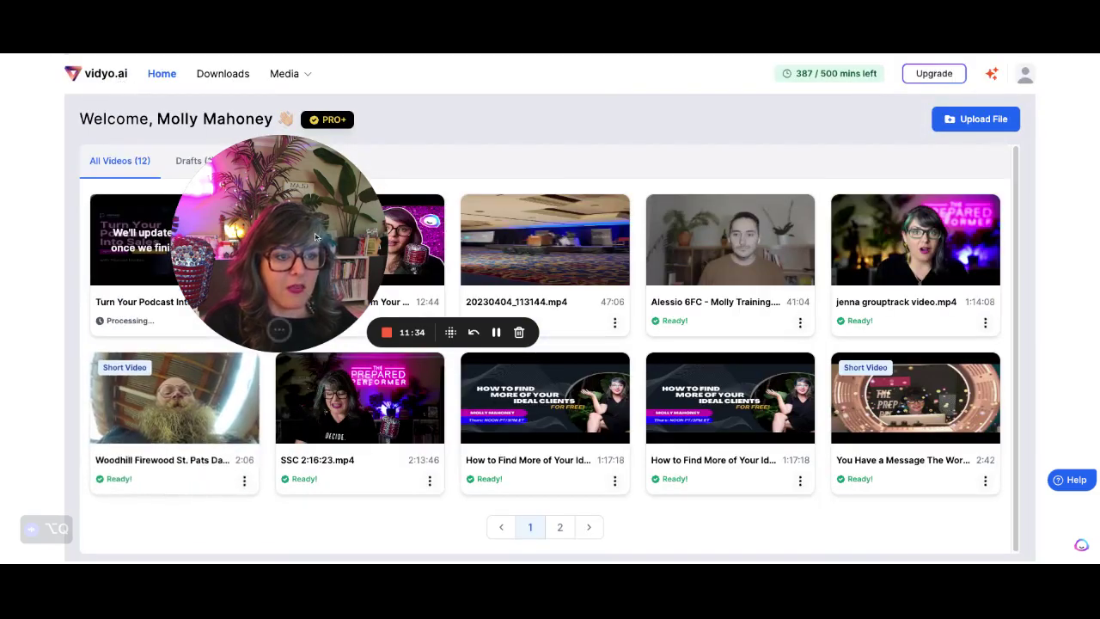
left_click_drag(315, 237, 925, 201)
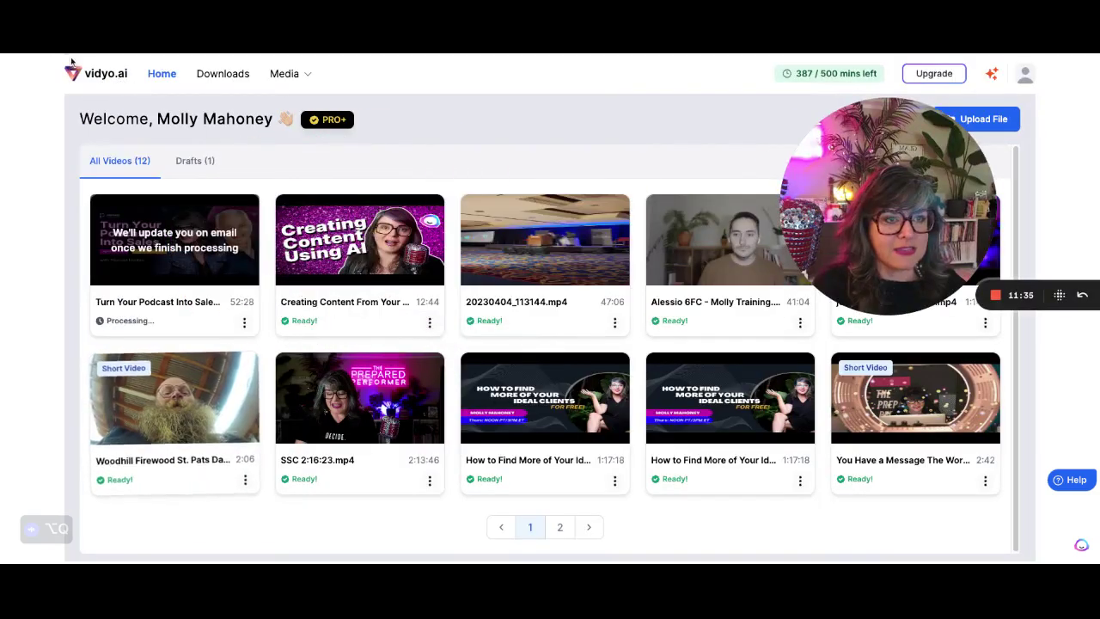
left_click(175, 234)
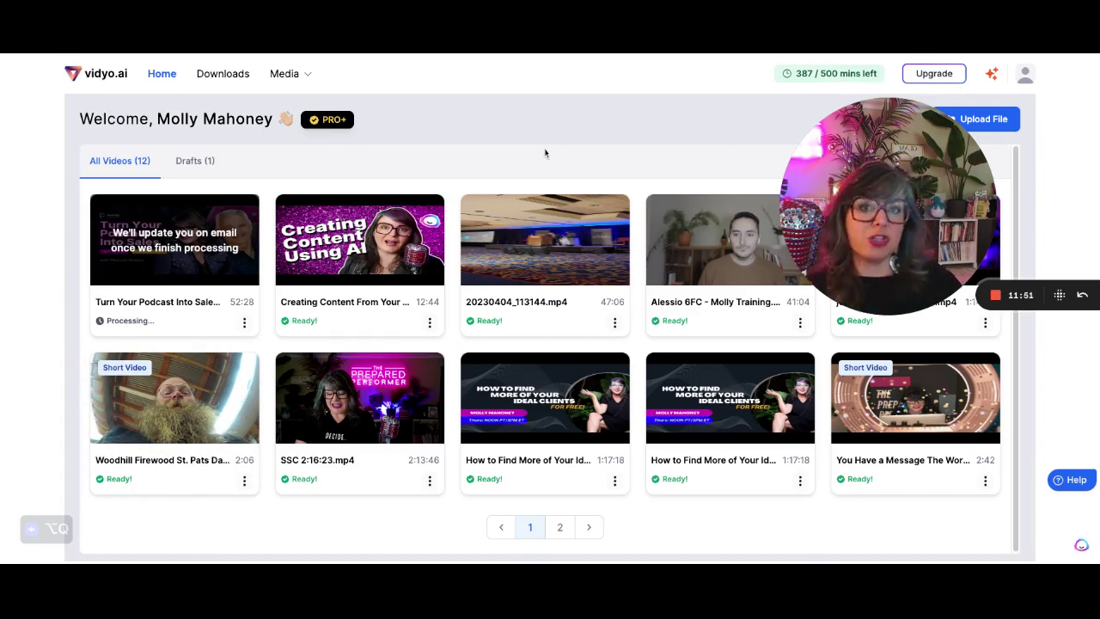
mouse_move(918, 201)
left_click_drag(918, 201, 265, 322)
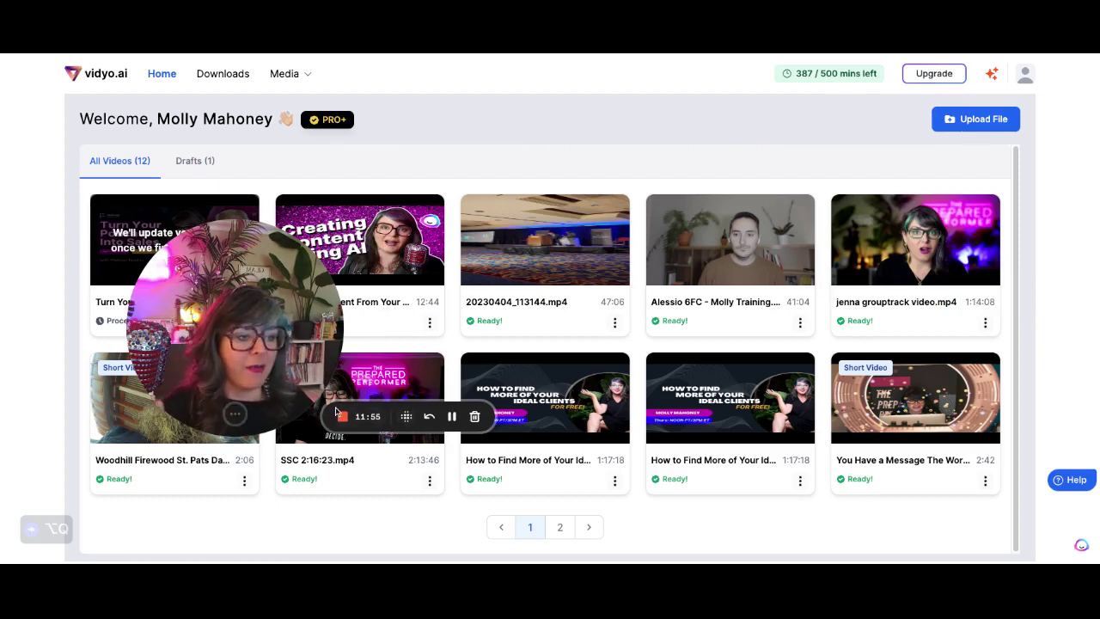